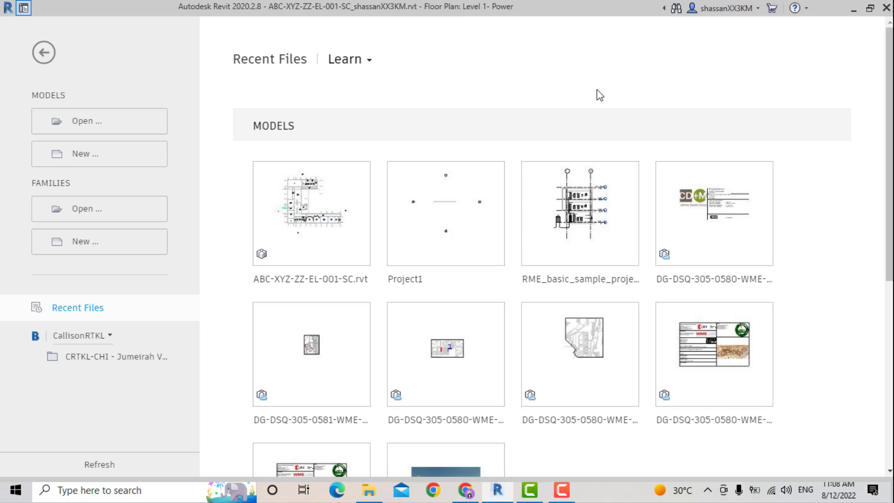
- Create a new family from the English 'Metric Generic Model face based.rft' template
key("alt+Tab")
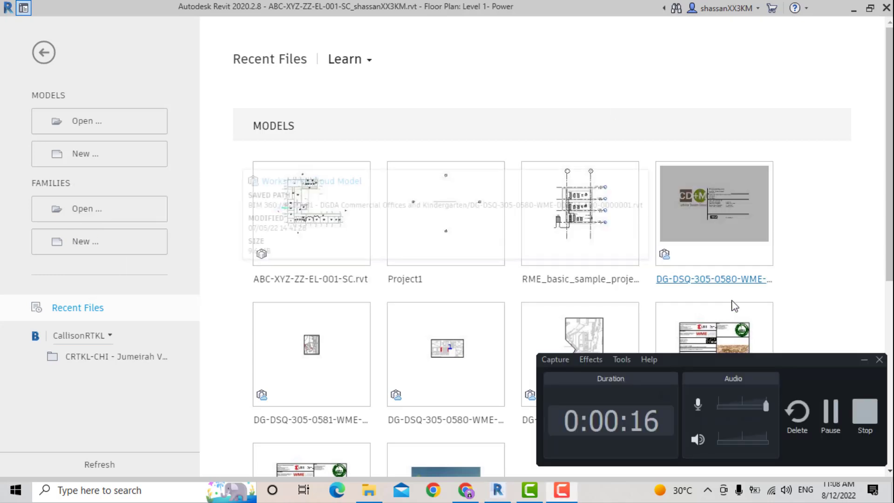
left_click(831, 415)
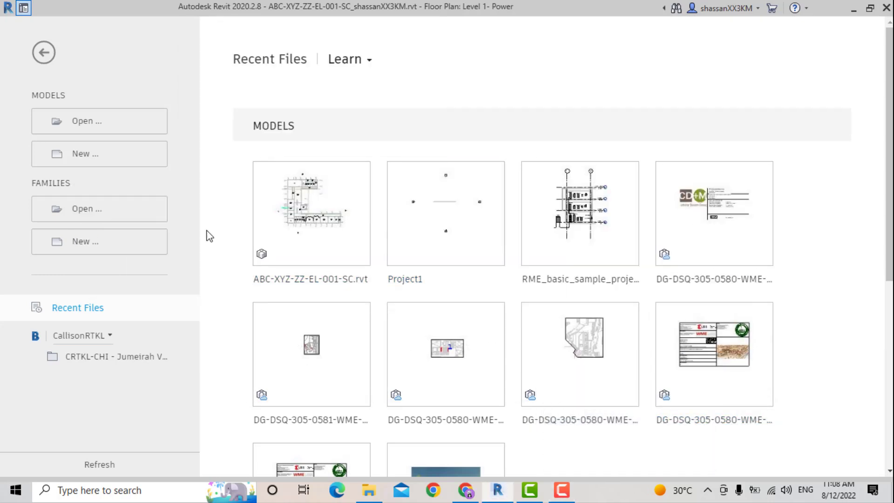
left_click(118, 252)
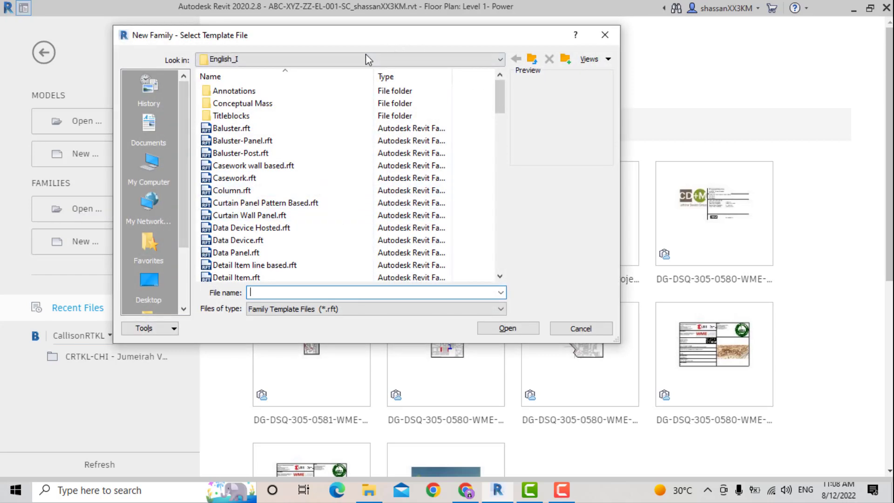
left_click(356, 59)
left_click(298, 135)
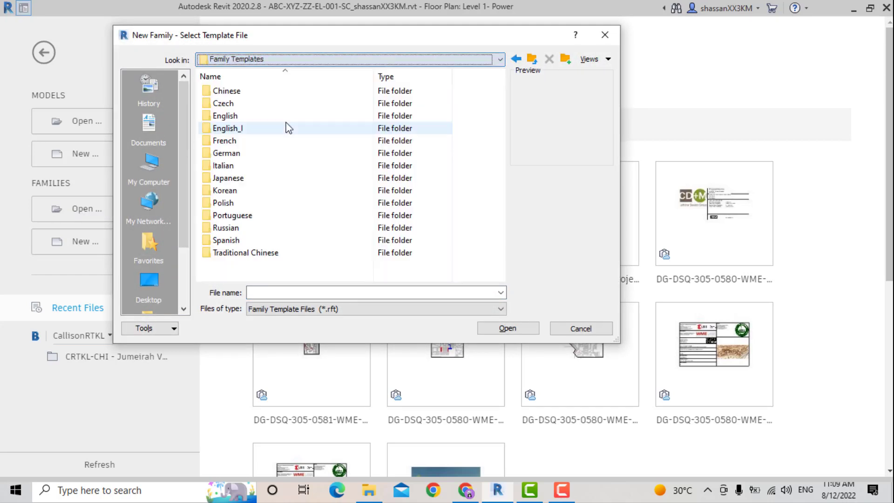
double_click(244, 115)
scroll(251, 154, "down", 3)
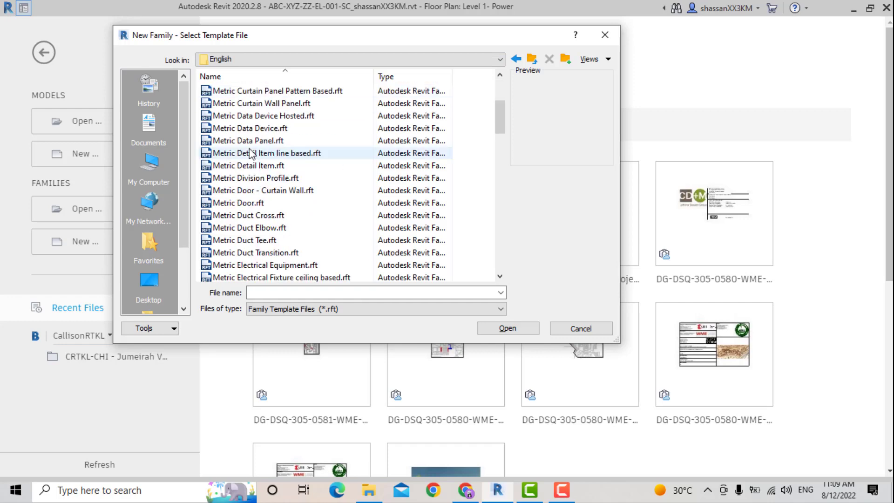
scroll(252, 154, "down", 6)
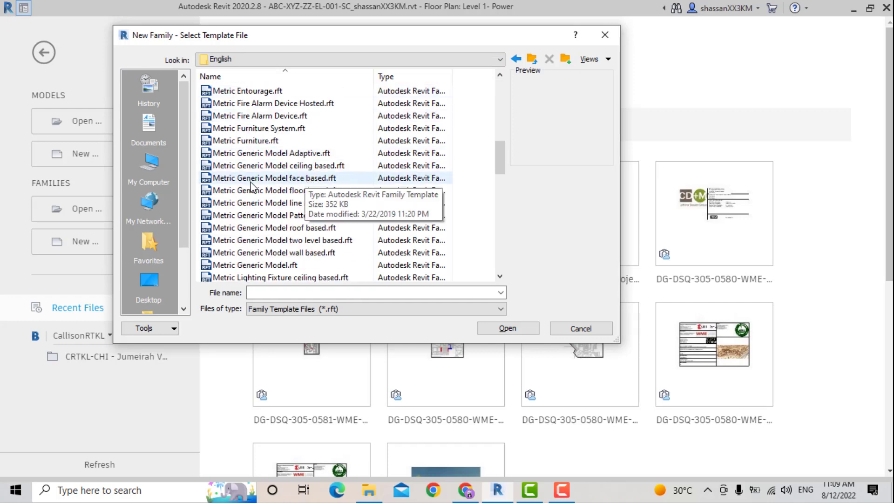
left_click(302, 179)
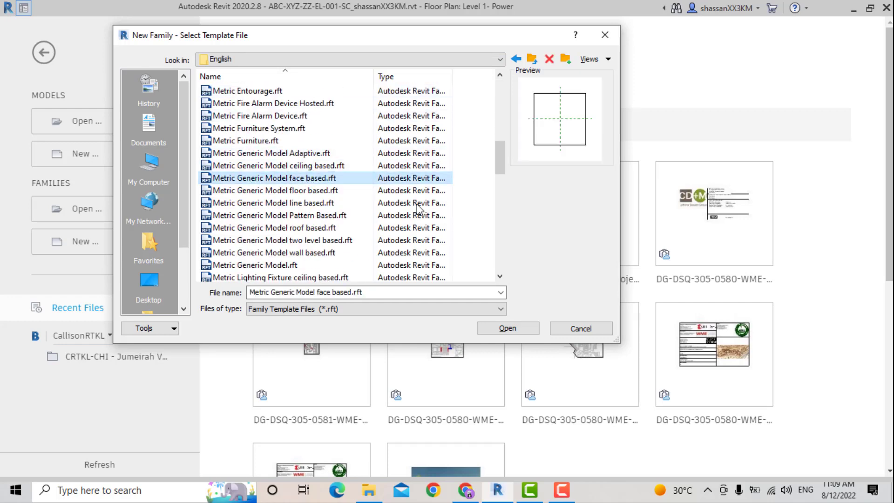
left_click(498, 330)
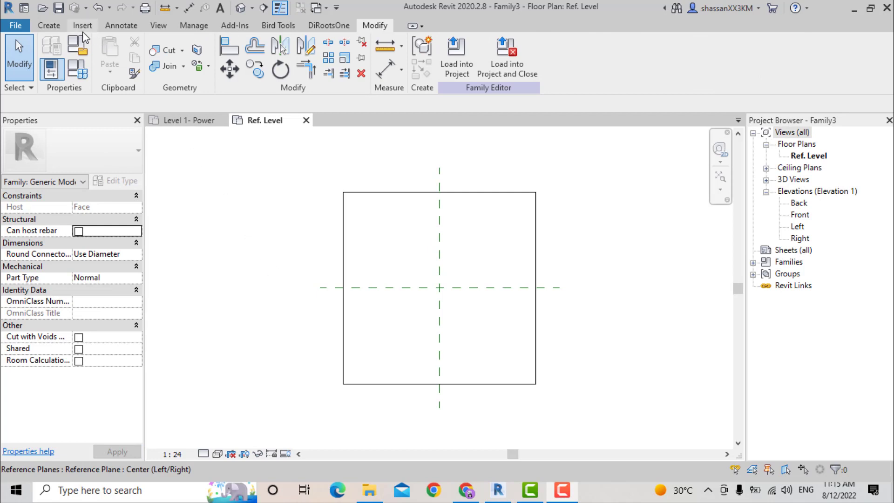
- Start a solid extrusion and pick sketch lines offset 35.5 and 50 from the reference planes
left_click(54, 26)
left_click(101, 78)
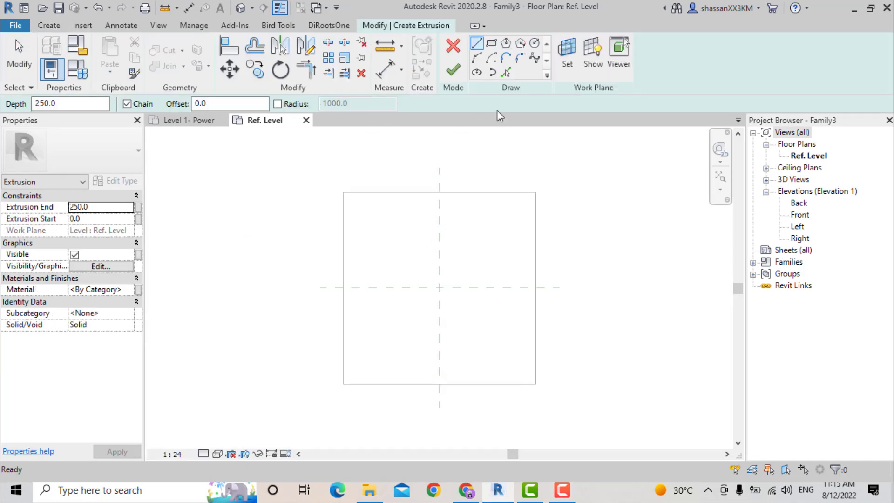
left_click(507, 72)
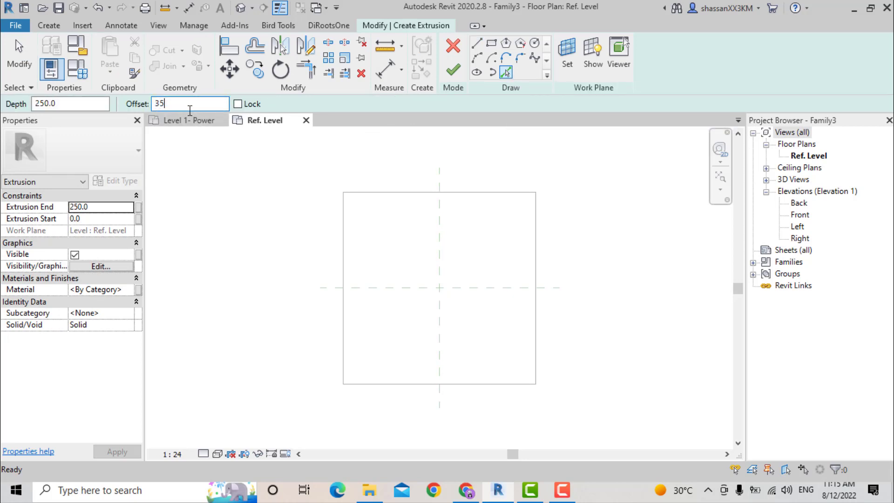
scroll(431, 302, "up", 2)
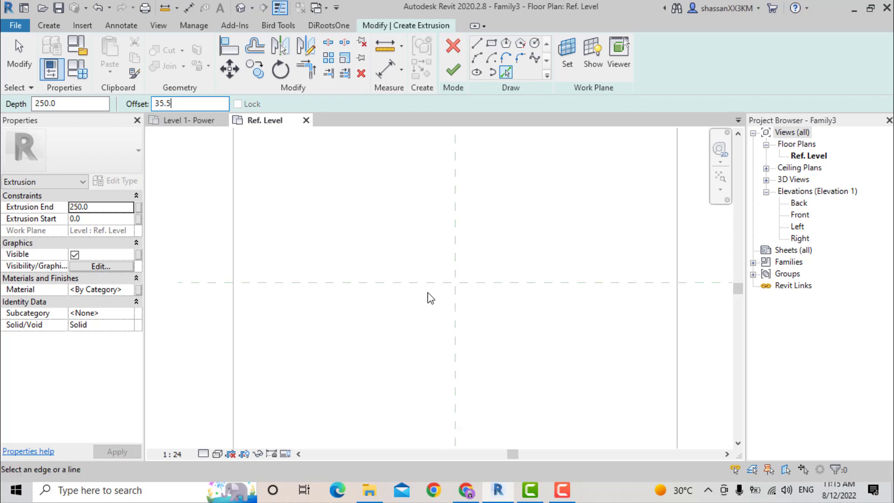
scroll(465, 284, "up", 2)
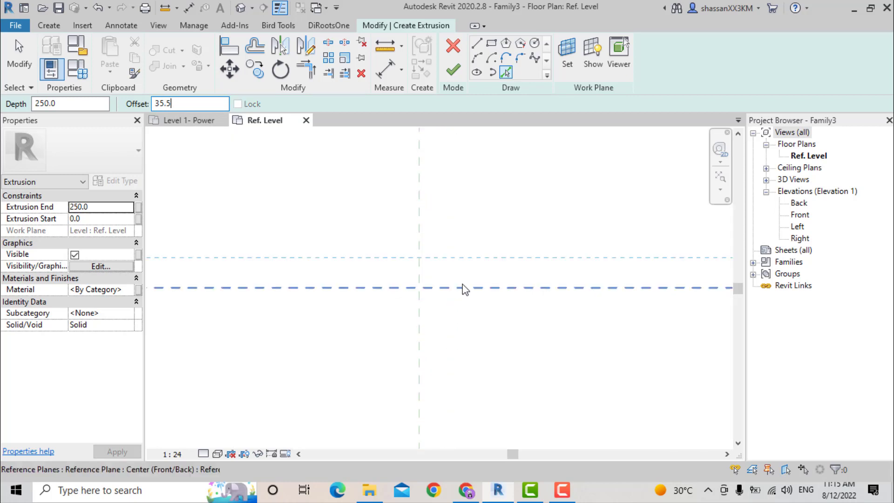
left_click(457, 286)
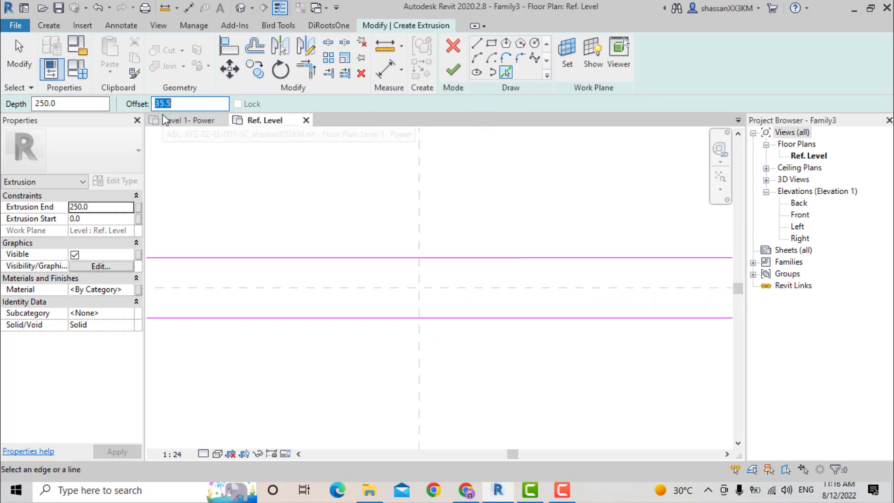
type("50")
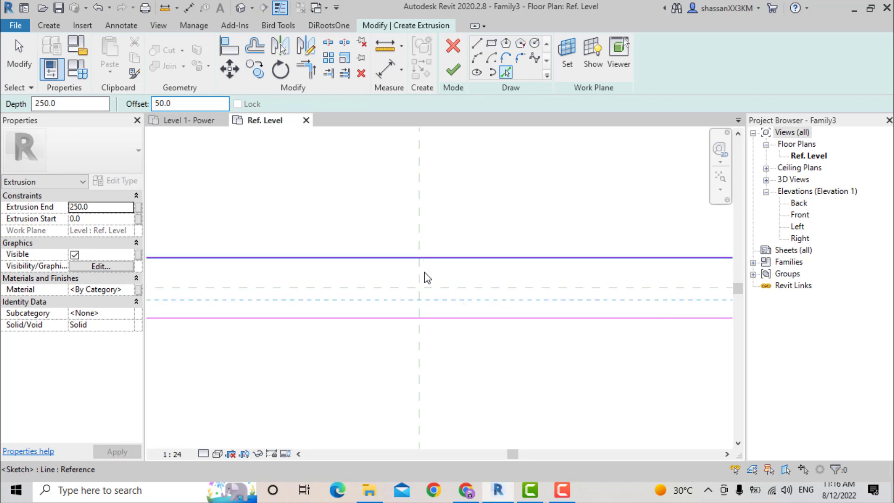
left_click(423, 289)
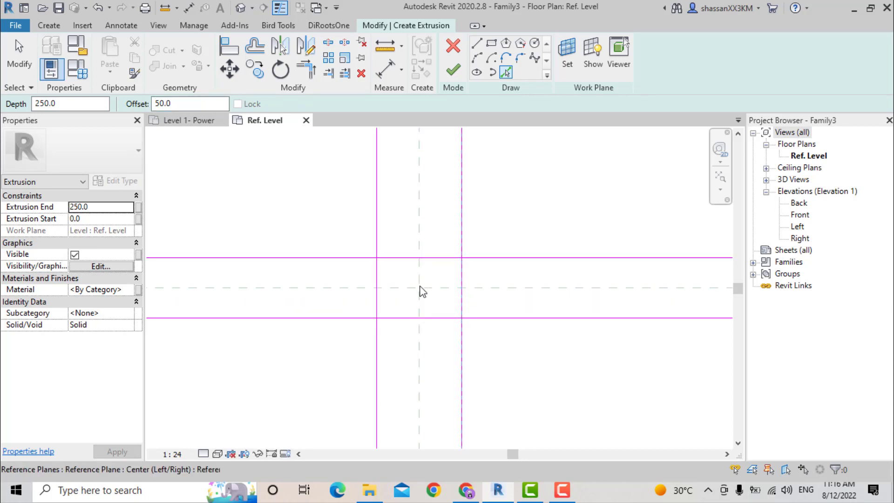
- Trim the sketch lines into a closed rectangle with TR and finish the extrusion
key("Escape")
key("t")
key("r")
left_click(439, 259)
left_click(462, 285)
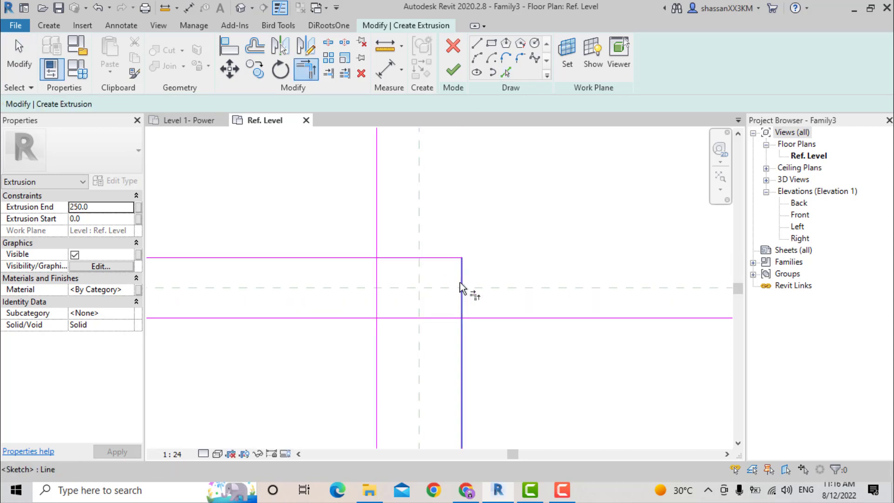
left_click(443, 318)
left_click(463, 304)
left_click(391, 258)
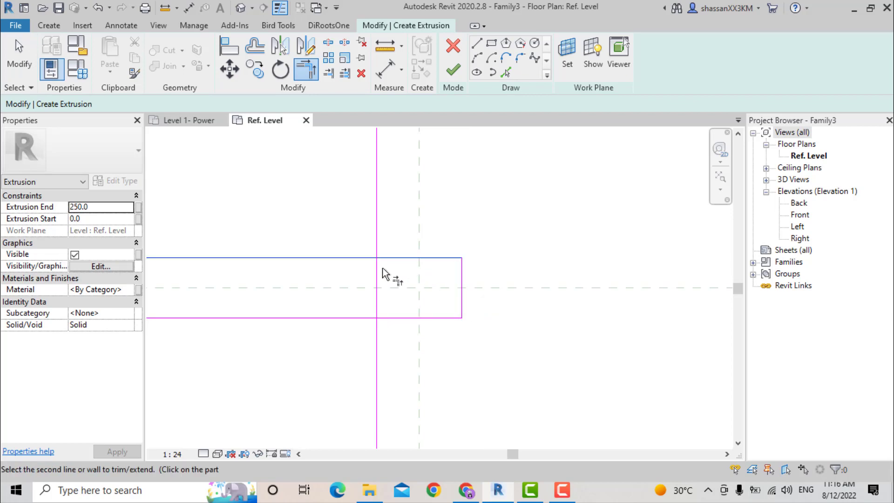
left_click(377, 280)
left_click(392, 318)
left_click(377, 303)
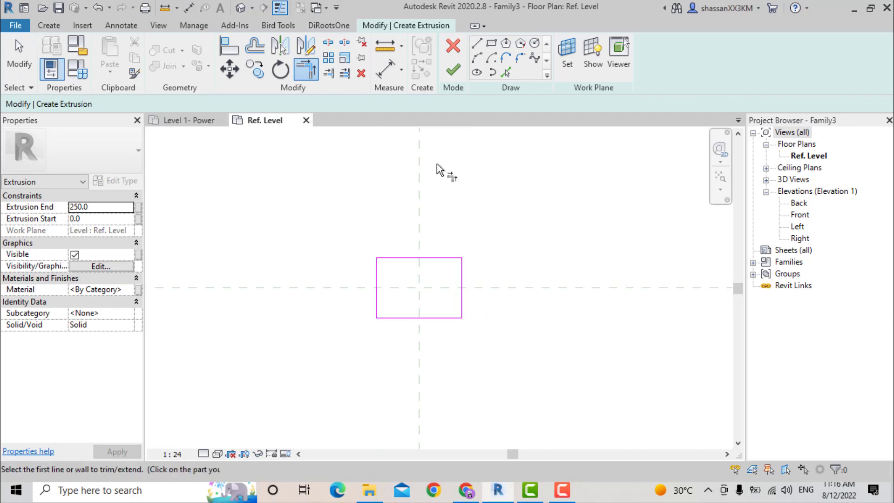
left_click(453, 70)
- In the Back elevation, drag the extrusion's top down to Ref. Level and lock the 50.0 width
double_click(799, 205)
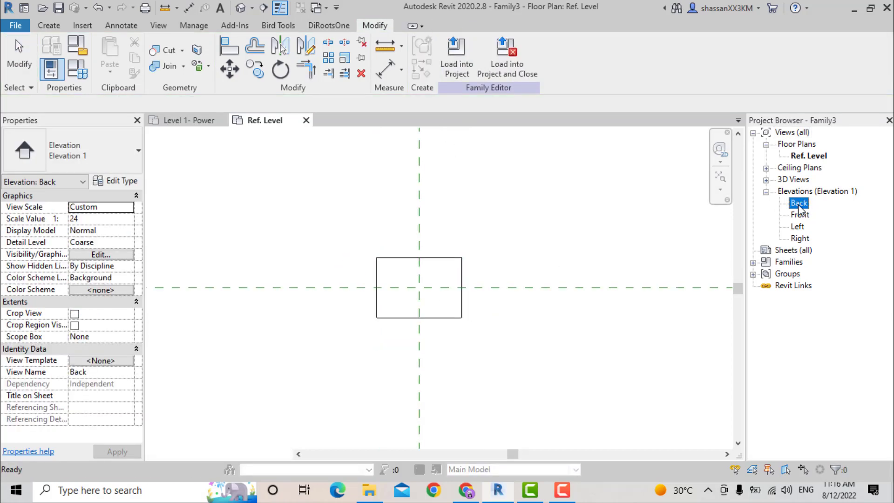
scroll(440, 444, "up", 3)
scroll(440, 444, "up", 2)
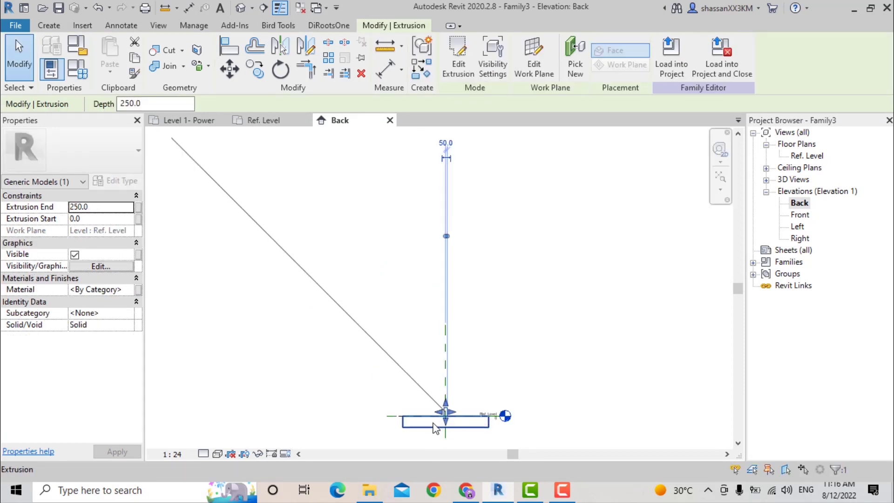
scroll(443, 421, "up", 2)
scroll(471, 415, "up", 2)
scroll(422, 262, "up", 1)
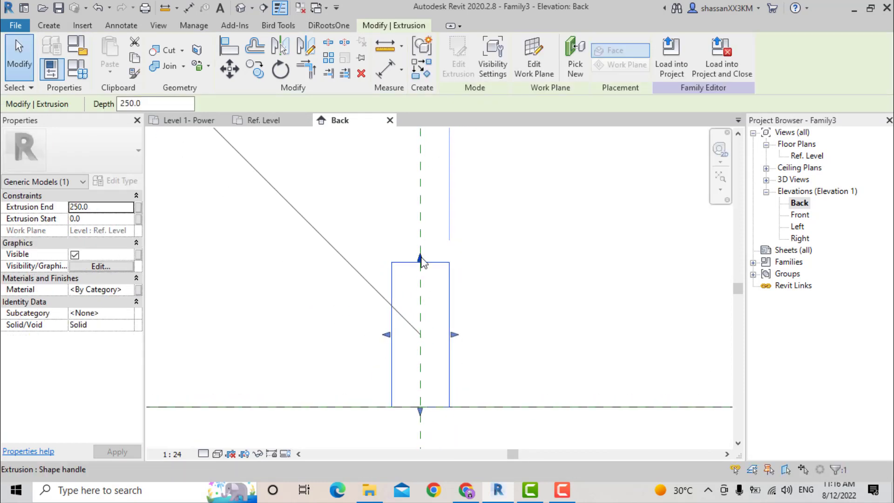
scroll(421, 262, "down", 2)
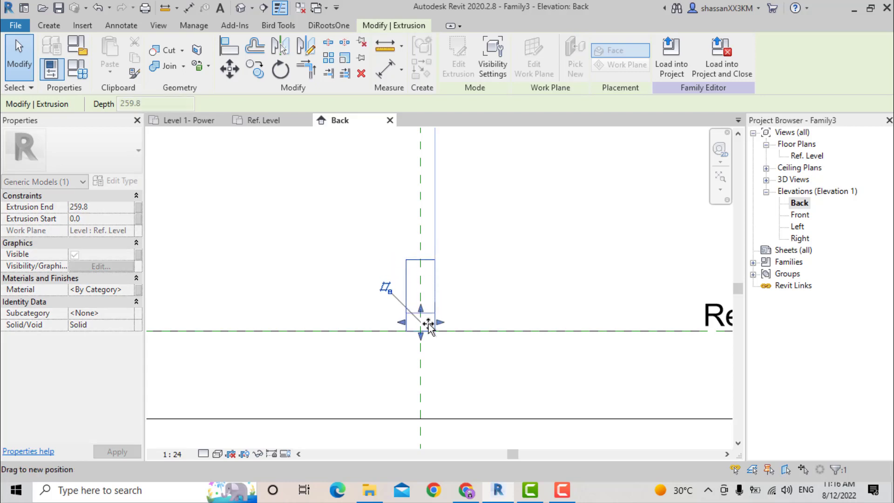
left_click_drag(422, 262, 425, 332)
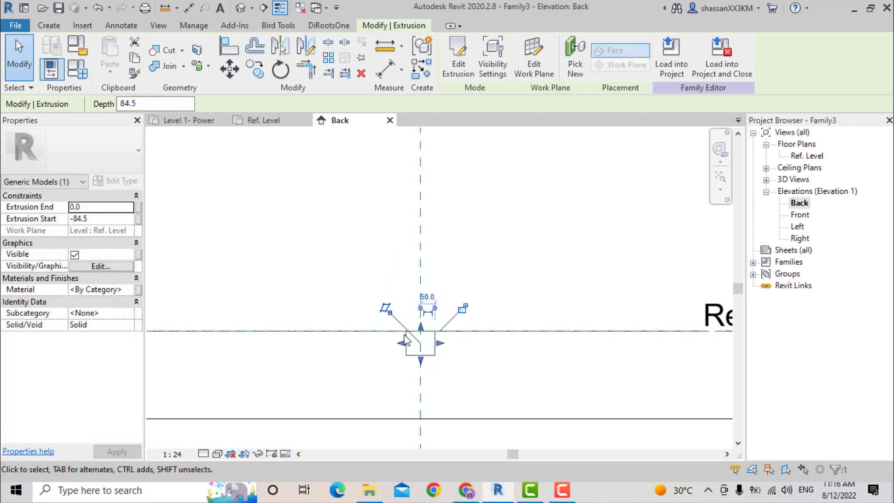
left_click(464, 310)
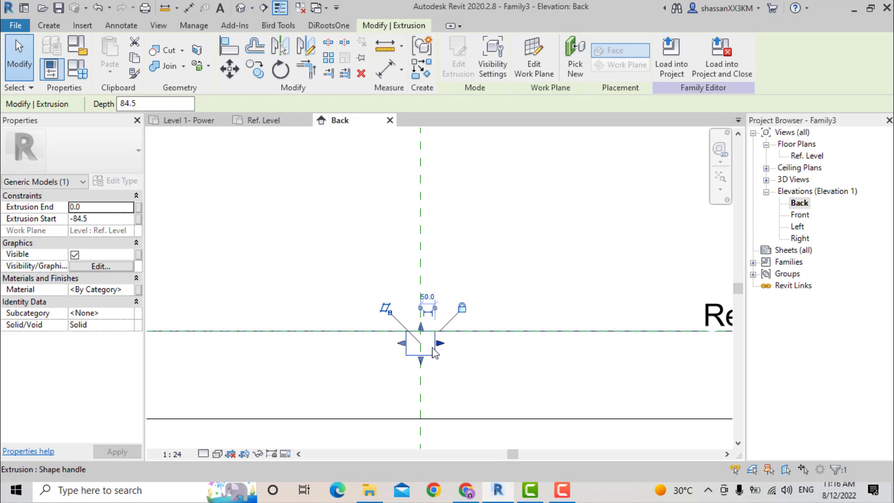
- Add an aligned dimension (DI) for the extrusion's 84.5 depth below the Ref. Level
key("d")
key("i")
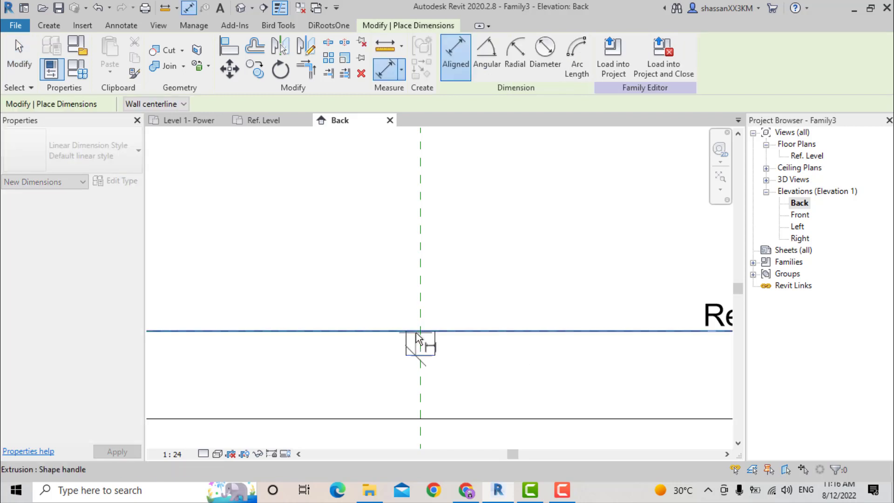
left_click(418, 339)
left_click(371, 352)
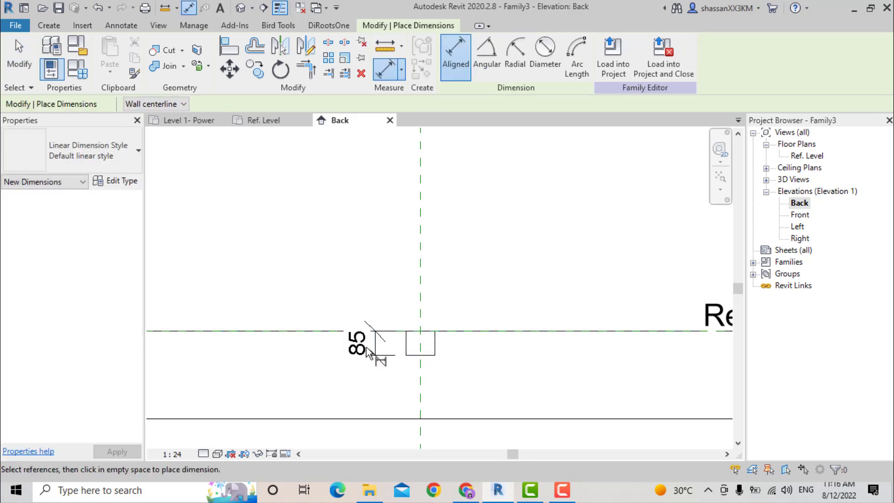
key("Escape")
key("Escape")
left_click(374, 344)
- Label the depth dimension with a new type parameter D grouped under Data
left_click(580, 55)
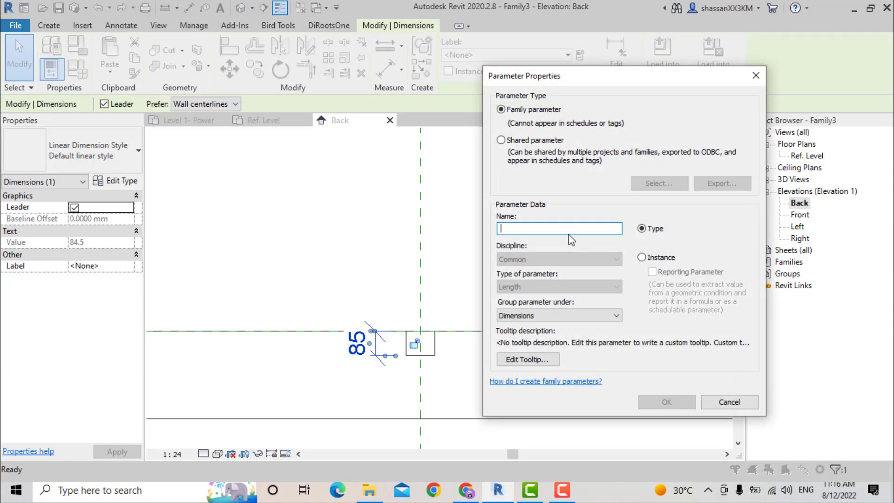
key("Tab")
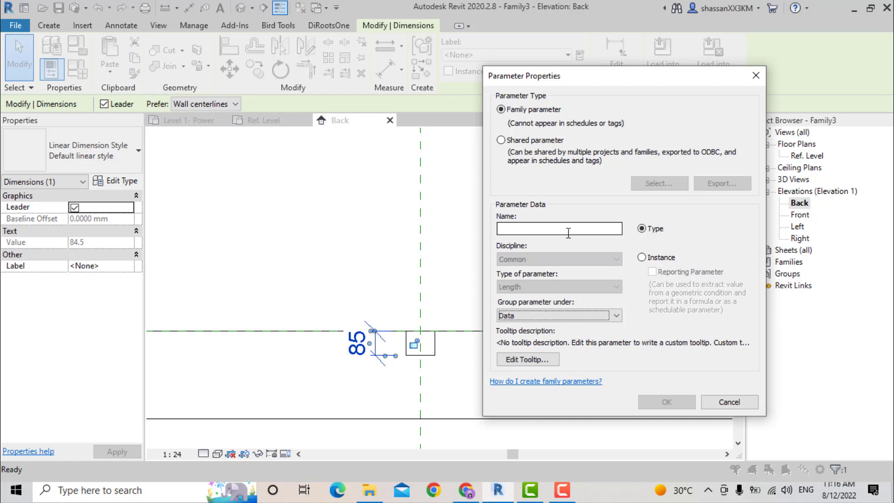
left_click(568, 233)
type("DD")
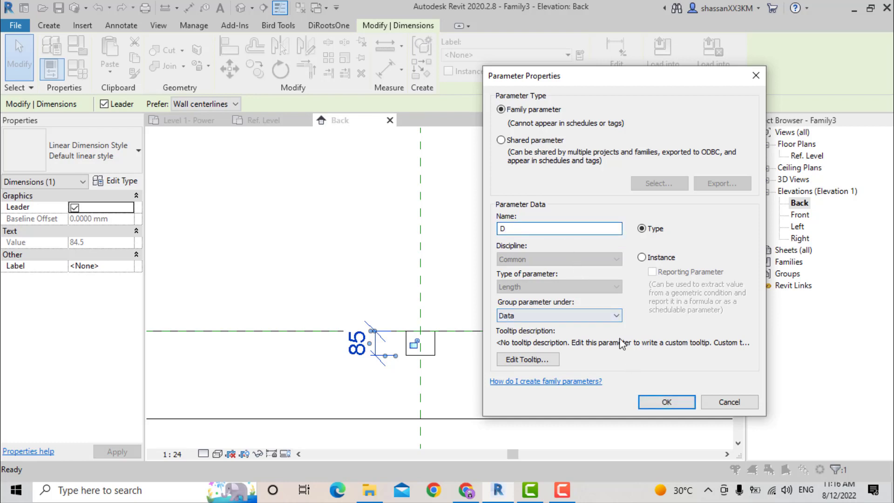
left_click(664, 403)
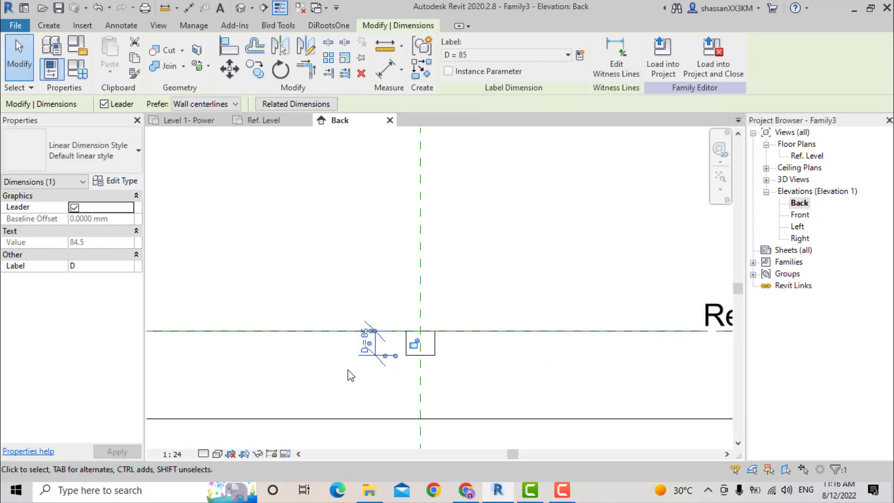
left_click(282, 264)
- Set parameter D to 70 in Family Types, then return to the Ref. Level floor plan
left_click(77, 69)
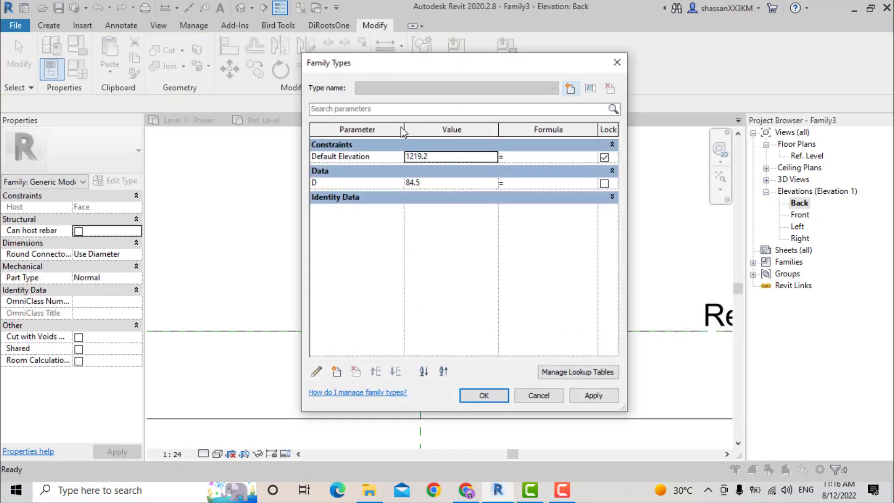
left_click_drag(384, 71, 132, 78)
left_click(173, 189)
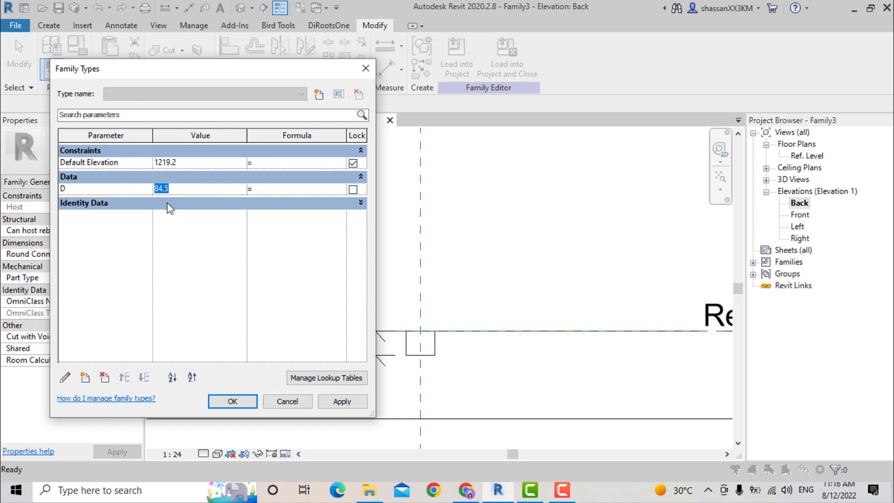
type("70")
left_click(243, 403)
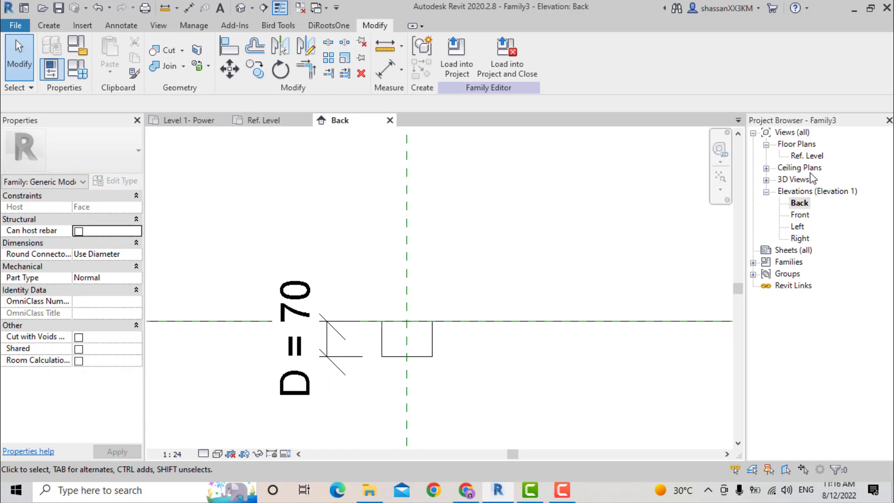
double_click(806, 156)
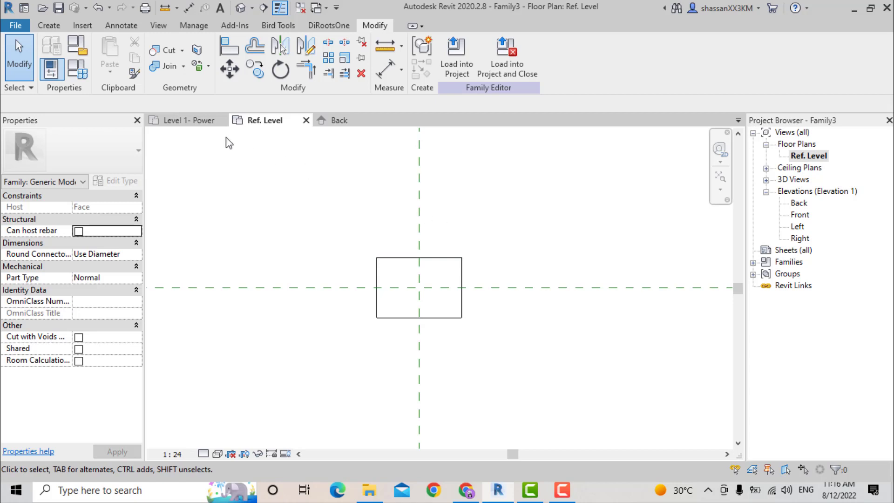
- Start a new extrusion sketch with lines offset 70 around the centre reference planes
left_click(38, 27)
left_click(111, 55)
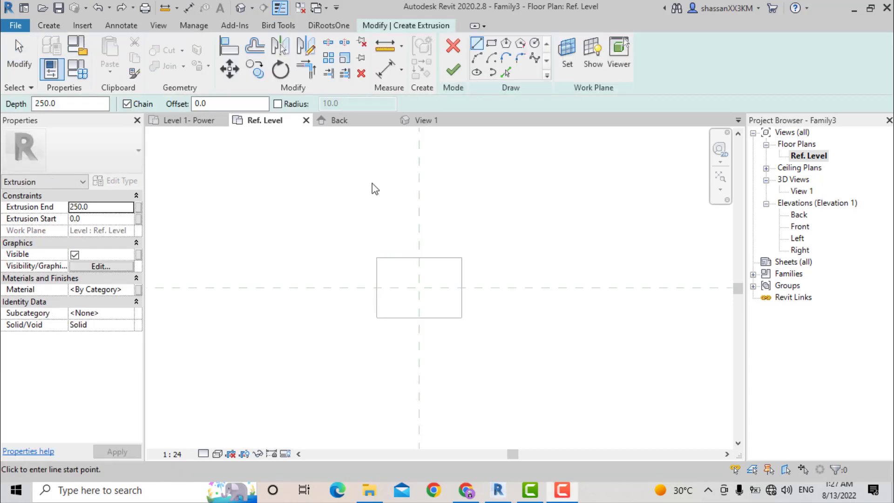
left_click(505, 74)
type("50")
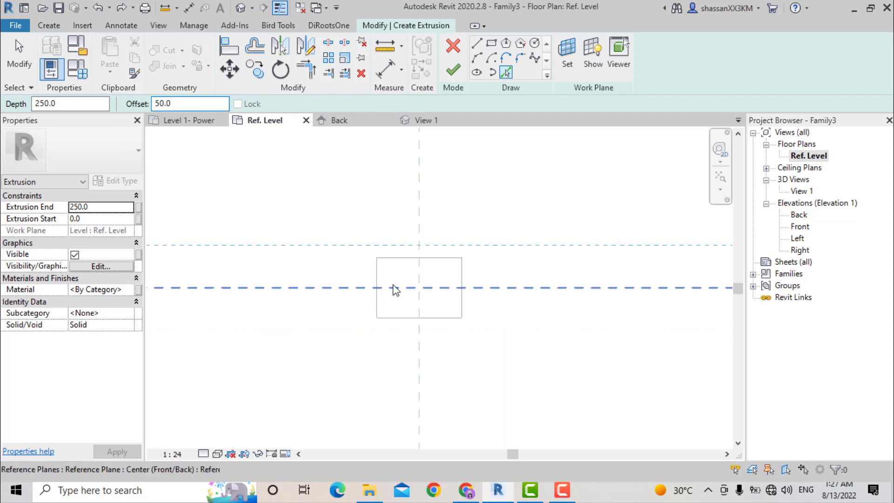
left_click(395, 289)
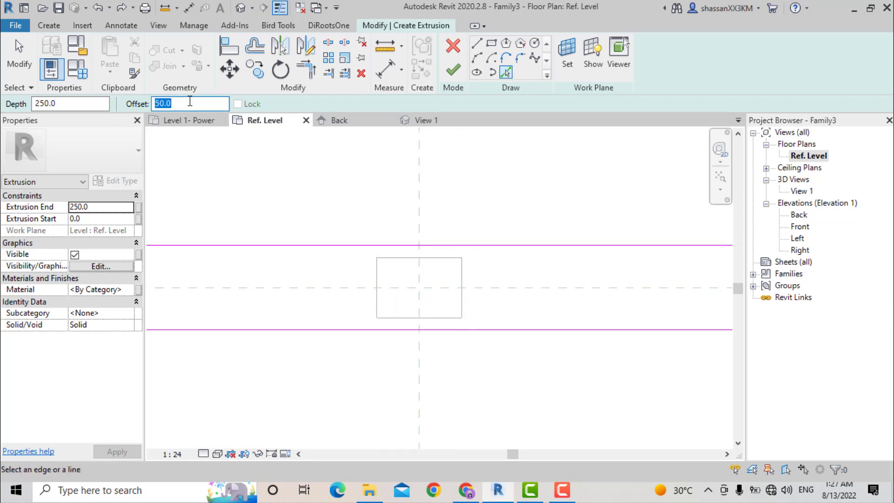
left_click(418, 285)
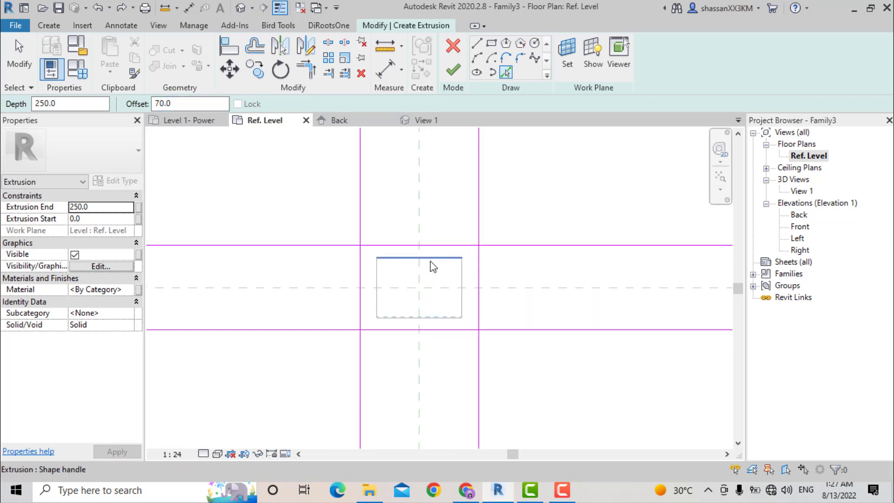
- Round all four outline corners with radius-10 fillet arcs and finish the extrusion
left_click(520, 59)
left_click(181, 107)
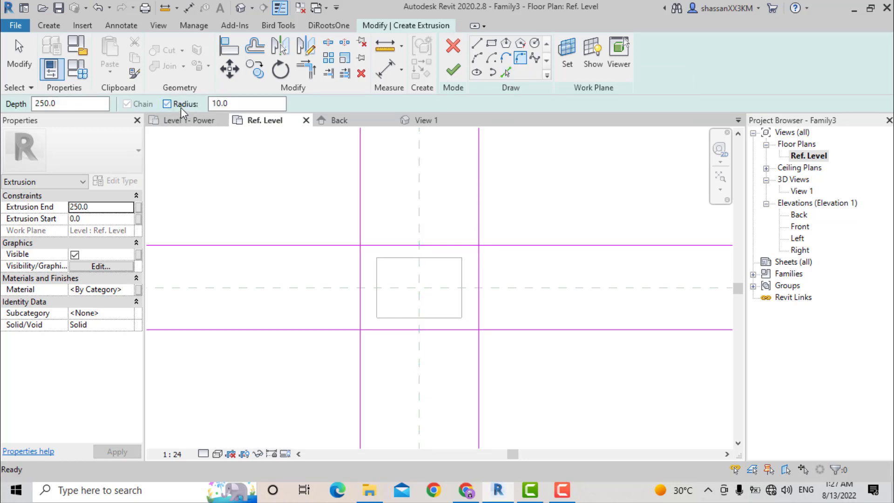
left_click(479, 265)
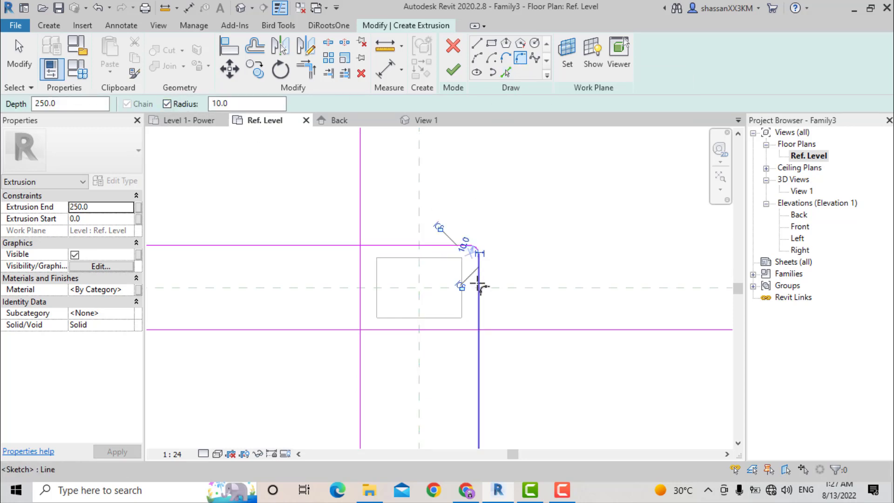
left_click(462, 329)
left_click(478, 313)
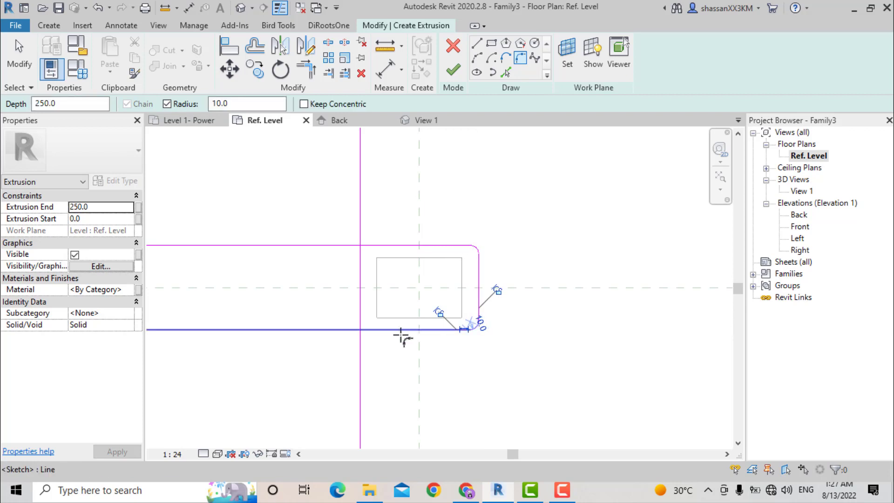
left_click(394, 330)
left_click(361, 302)
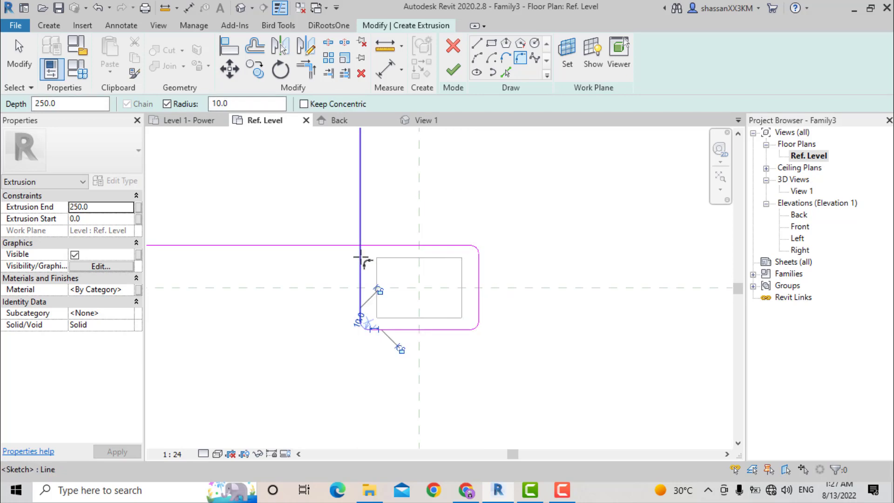
left_click(361, 259)
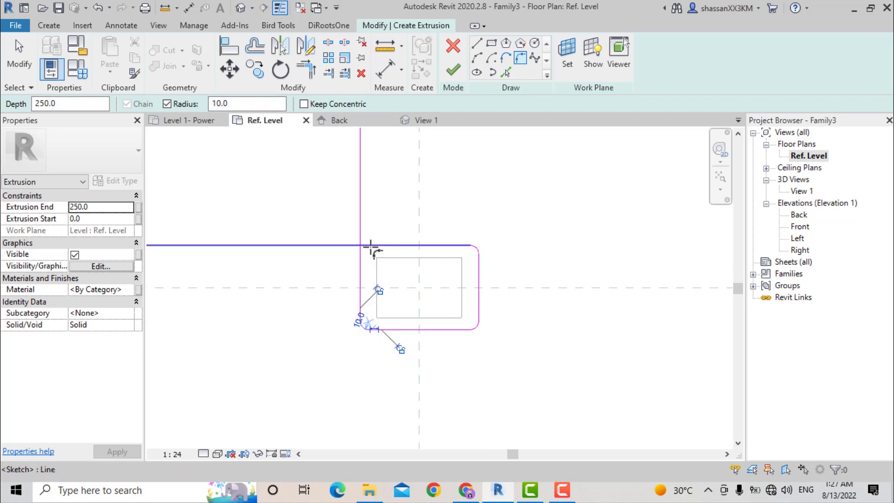
left_click(451, 72)
left_click(490, 193)
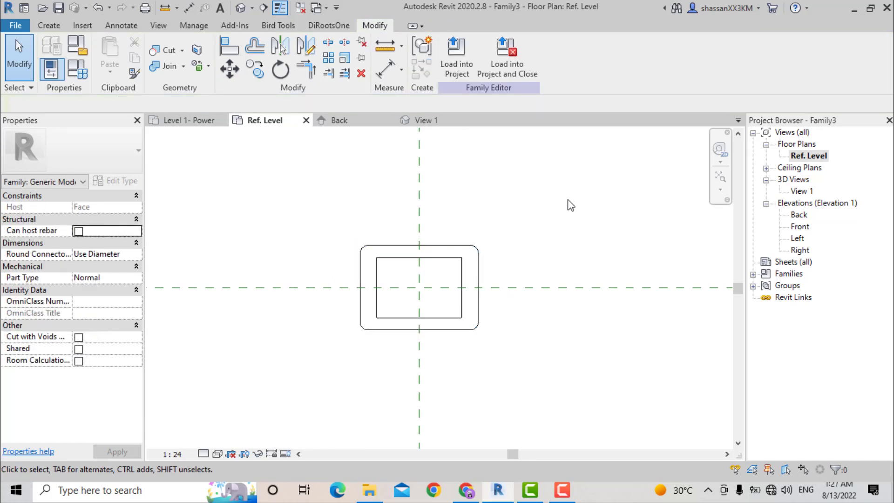
- In the Back elevation, drag the rounded extrusion's top down into a thin plate near Ref. Level
double_click(799, 216)
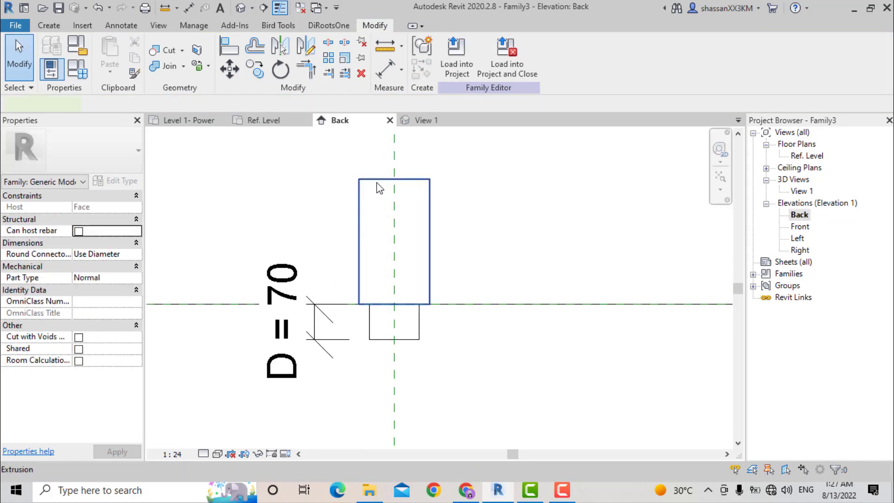
left_click(396, 187)
left_click_drag(394, 177, 401, 292)
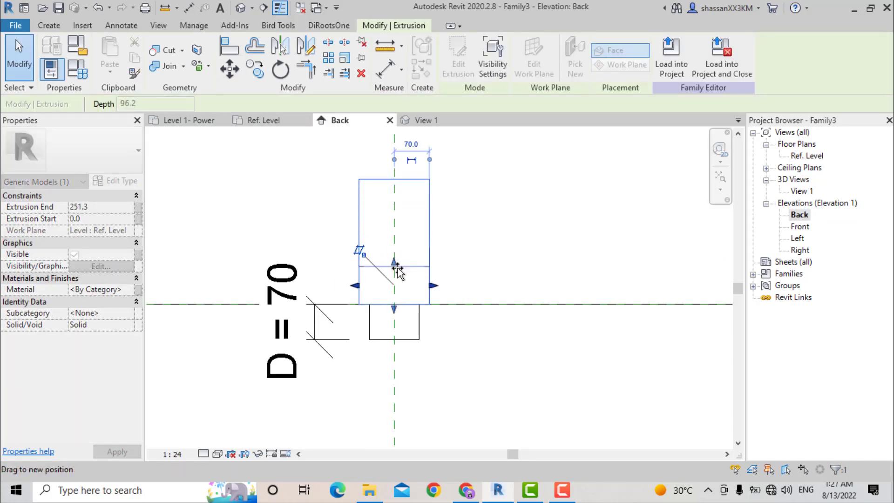
left_click_drag(400, 291, 402, 303)
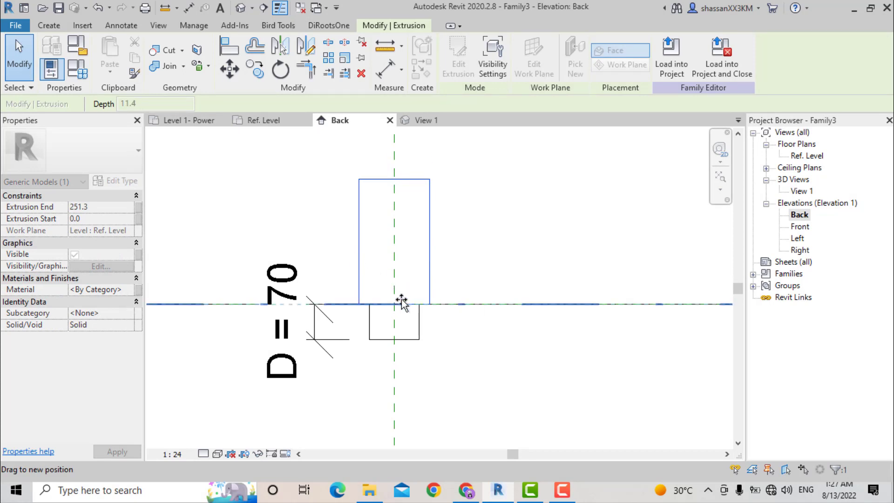
scroll(401, 299, "up", 2)
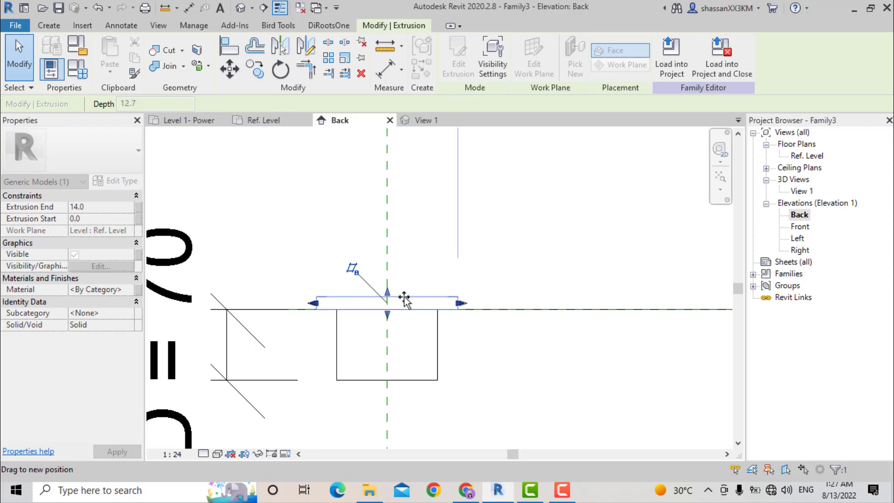
left_click_drag(401, 299, 403, 298)
left_click(720, 239)
- Orbit the model in 3D View 1 to check it, then return to the Ref. Level plan
double_click(804, 191)
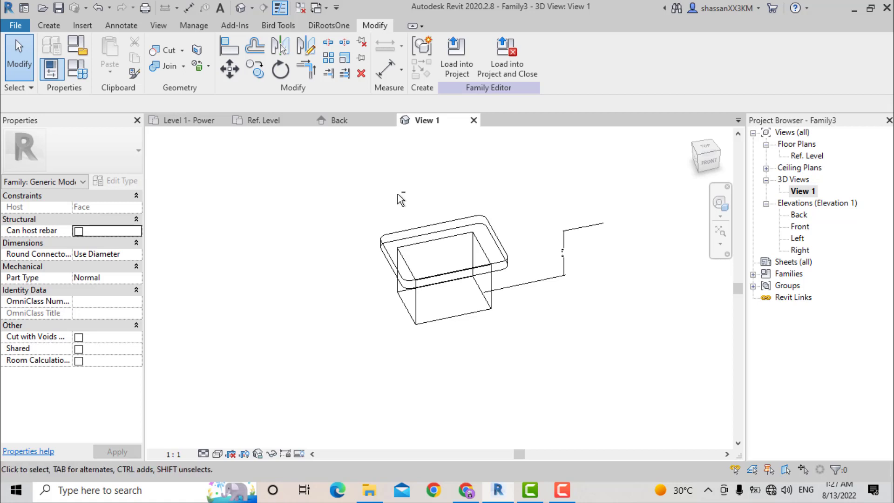
middle_click_drag(540, 240, 437, 303, "shift")
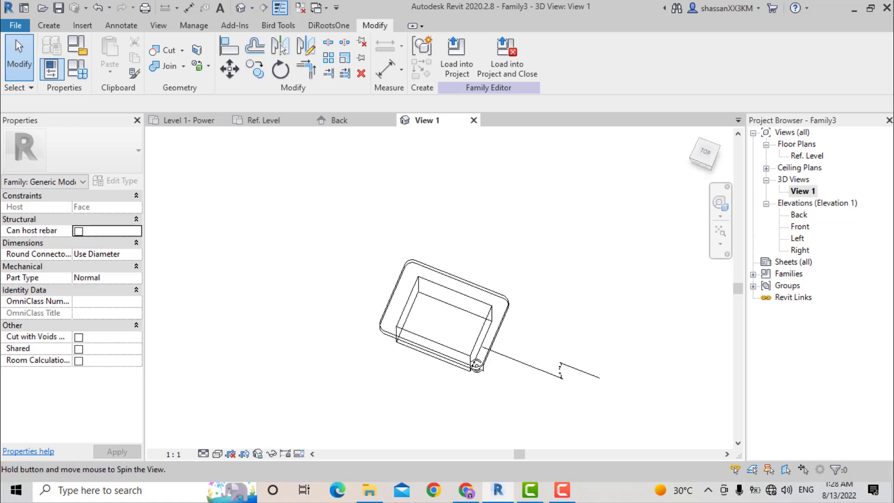
middle_click_drag(436, 303, 524, 392, "shift")
double_click(808, 155)
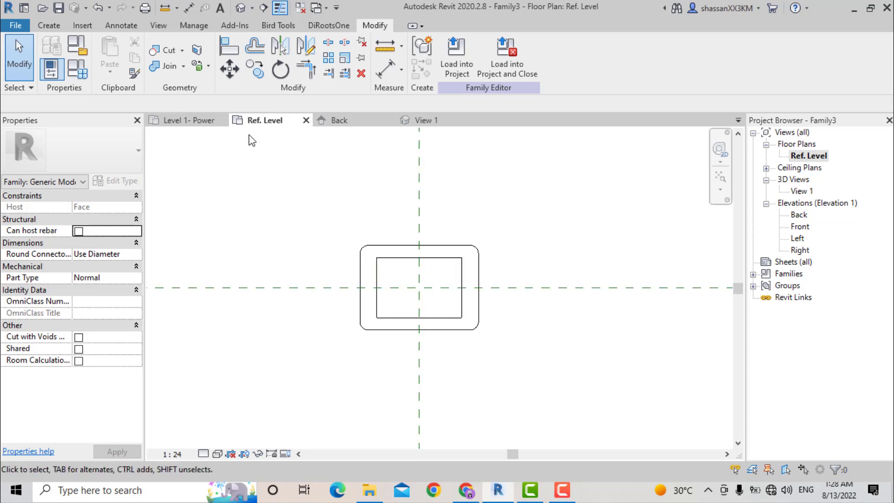
- Sketch a radius-25 circle at the reference-plane intersection and finish it as an extrusion
left_click(49, 25)
left_click(112, 51)
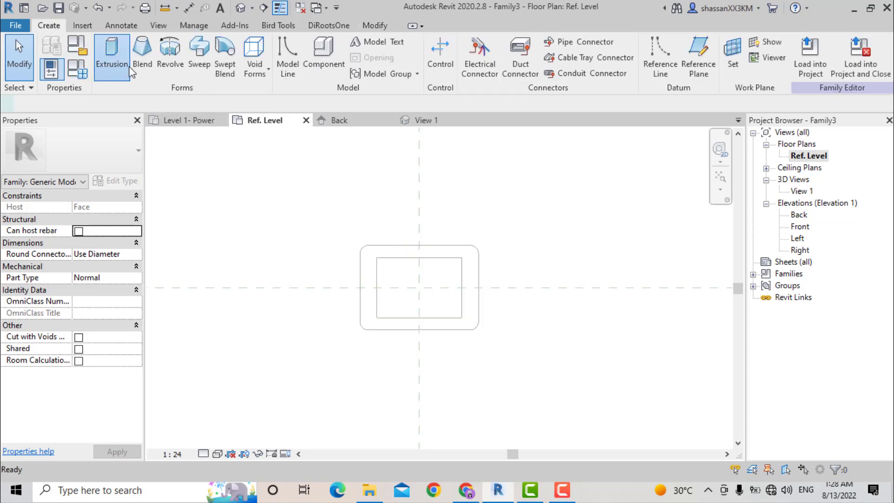
left_click(535, 43)
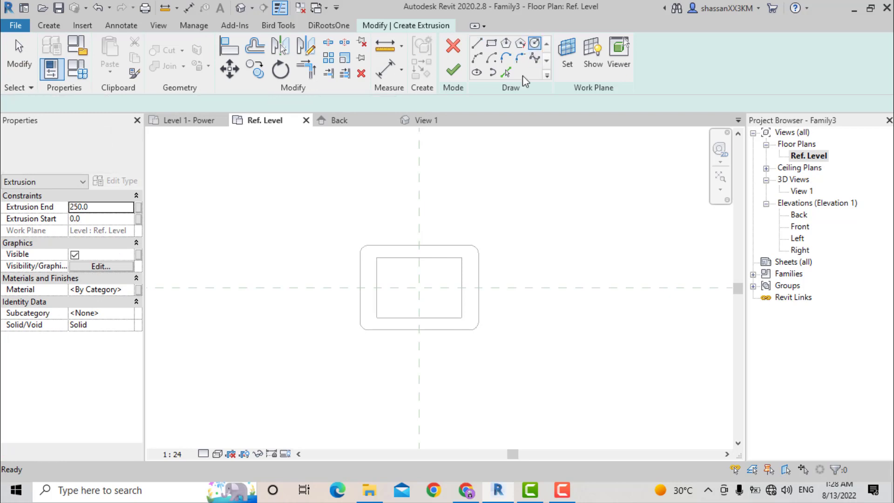
left_click(419, 286)
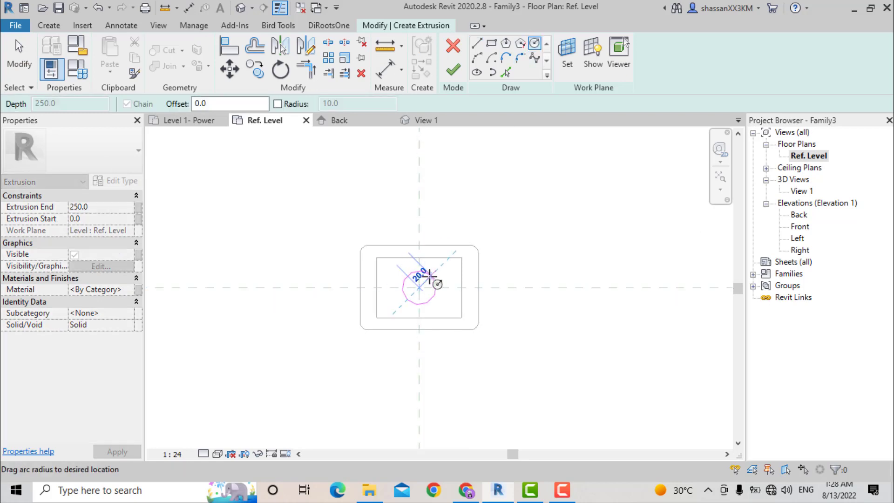
left_click(434, 273)
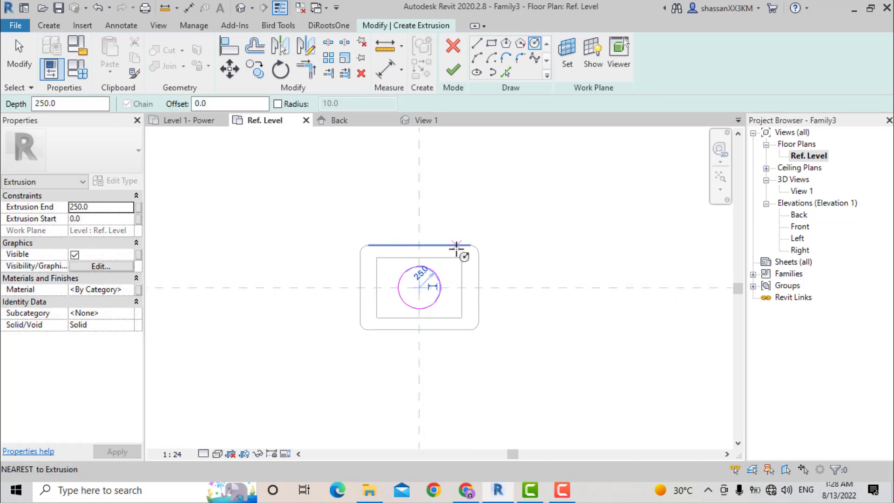
key("Escape")
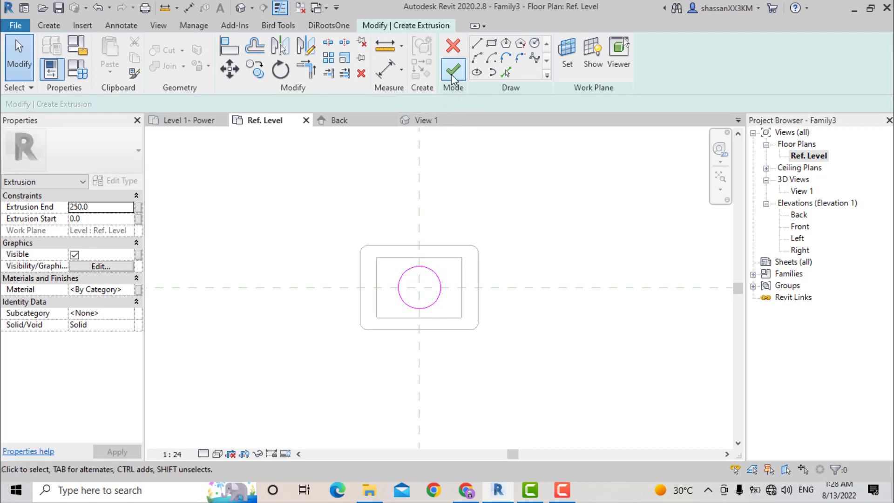
left_click(453, 70)
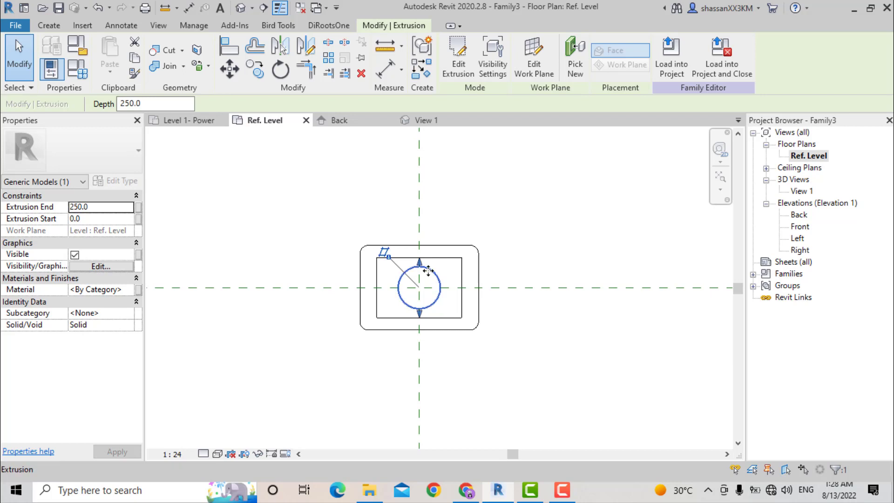
scroll(428, 293, "up", 1)
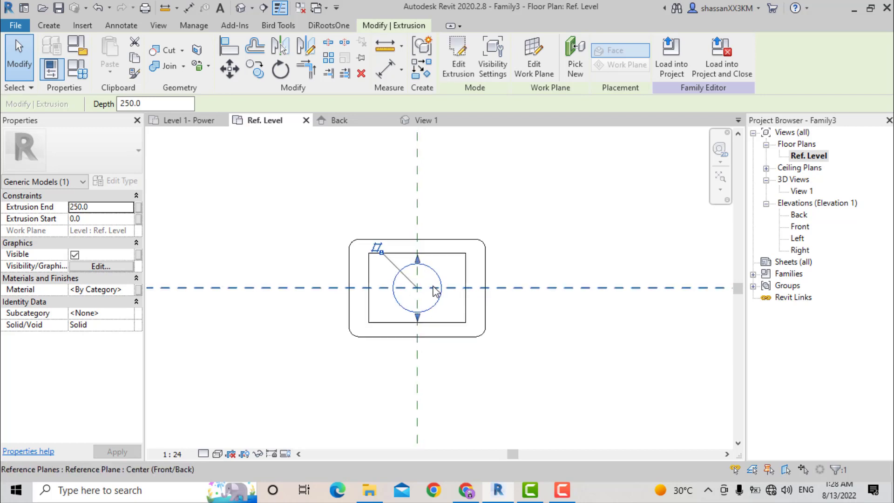
scroll(431, 289, "up", 3)
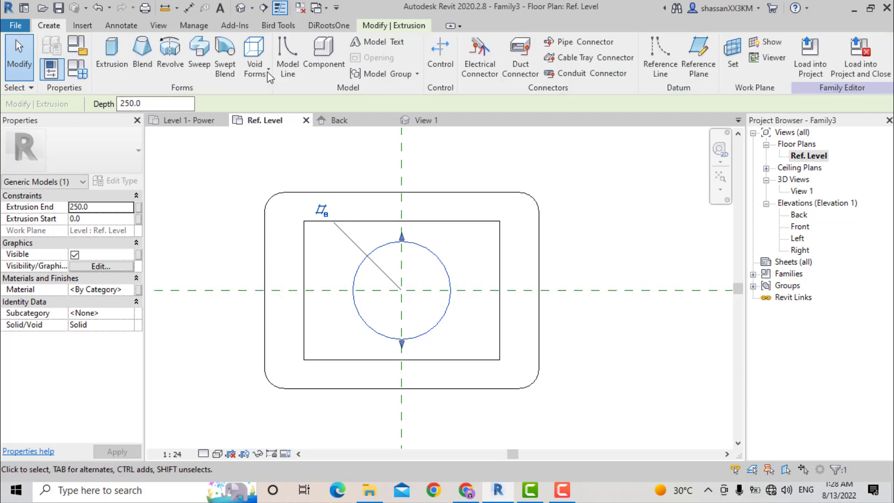
- Start a void extrusion and sketch the first small circular pin hole
left_click(268, 75)
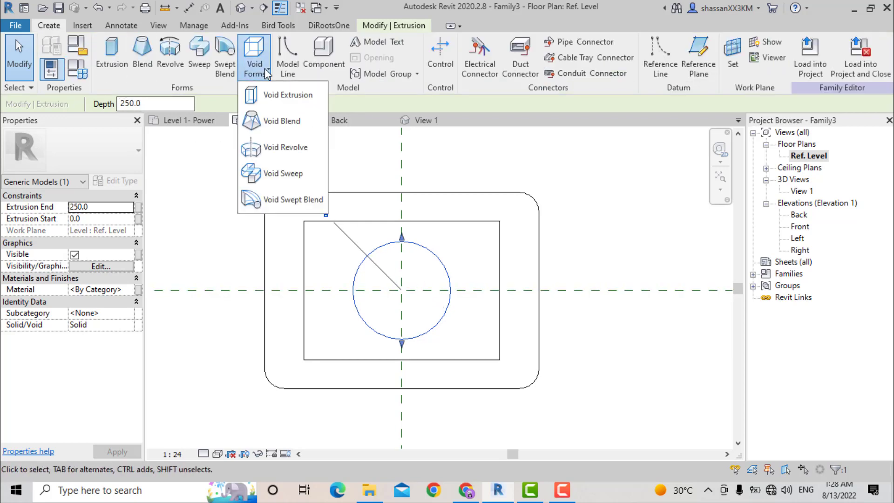
left_click(272, 96)
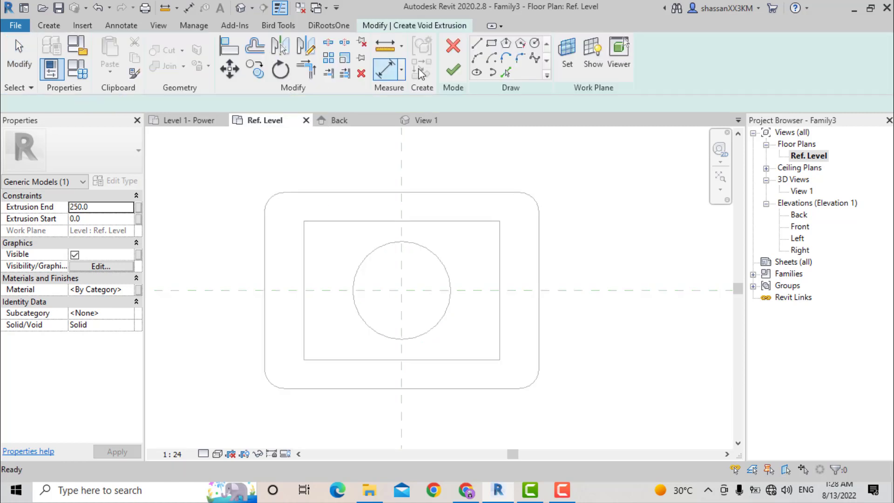
left_click(536, 43)
scroll(382, 284, "up", 2)
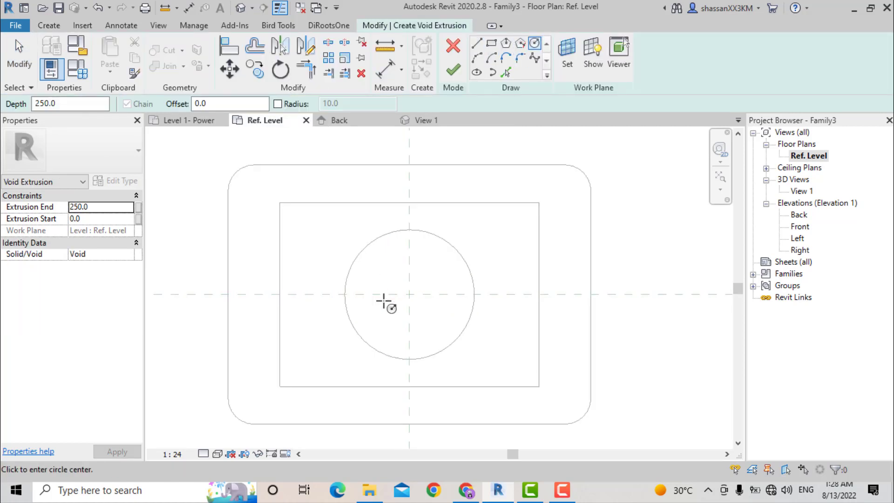
left_click(381, 294)
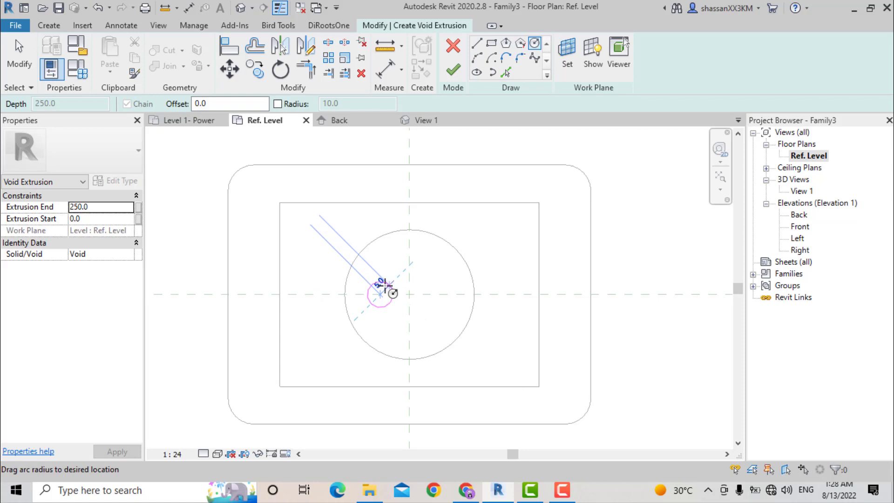
left_click(389, 285)
key("Escape")
key("Escape")
- Mirror the pin hole across the vertical centre plane and finish the void extrusion
left_click(384, 282)
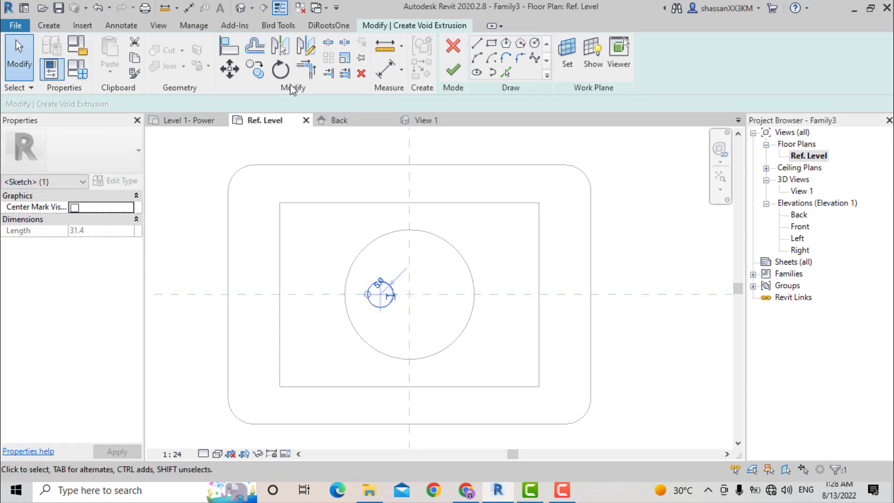
key("m")
key("m")
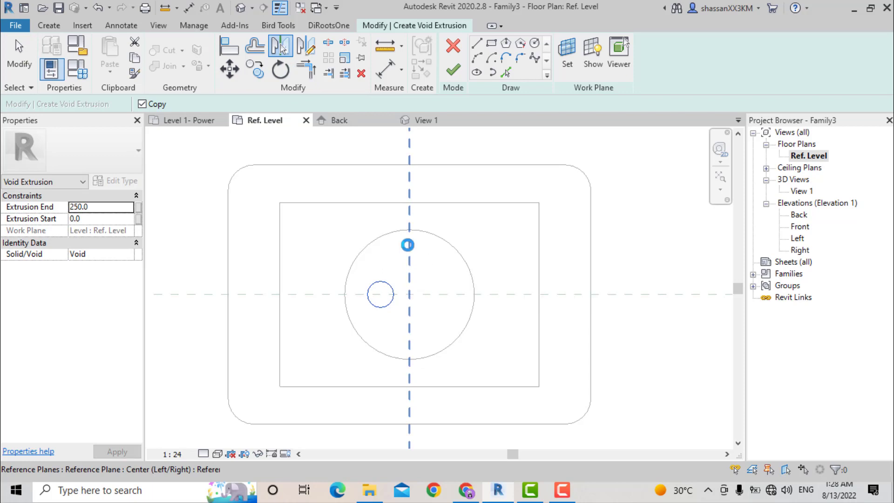
left_click(410, 244)
key("Escape")
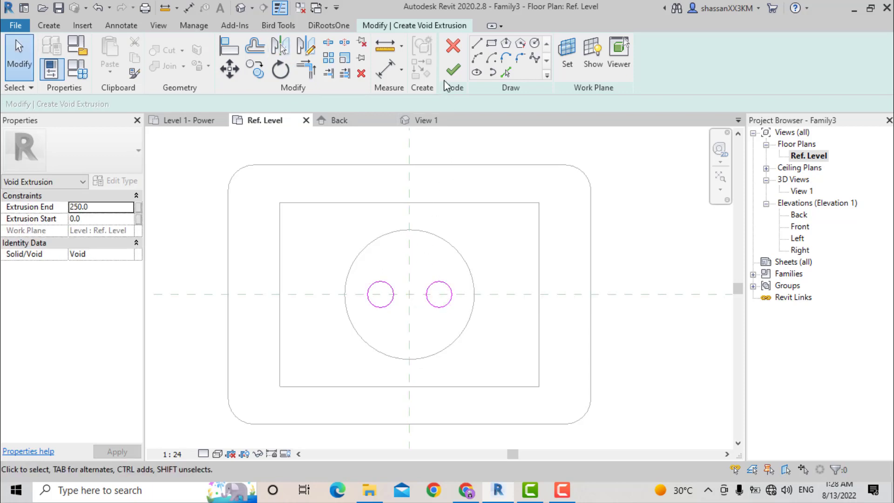
left_click(453, 70)
left_click(545, 223)
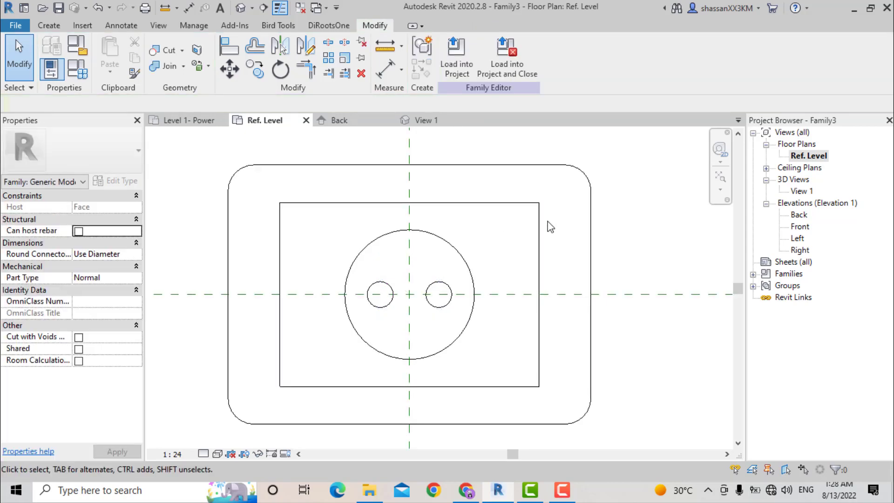
double_click(799, 214)
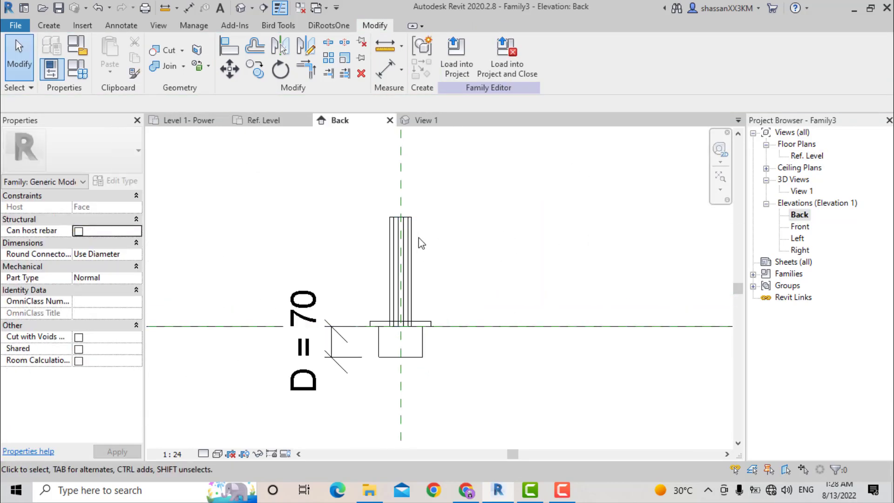
- In the Back elevation, drag the pin-hole void's top down to a depth of 12.7
scroll(421, 243, "up", 1)
left_click(409, 319)
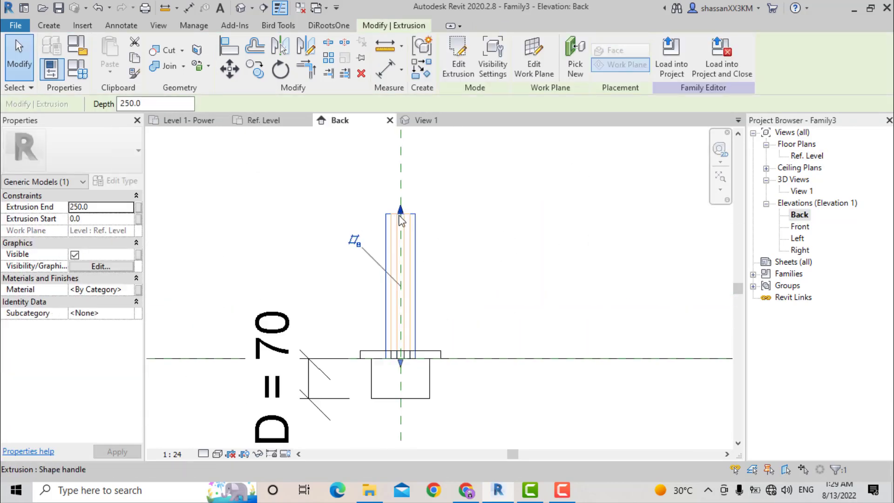
left_click(410, 320)
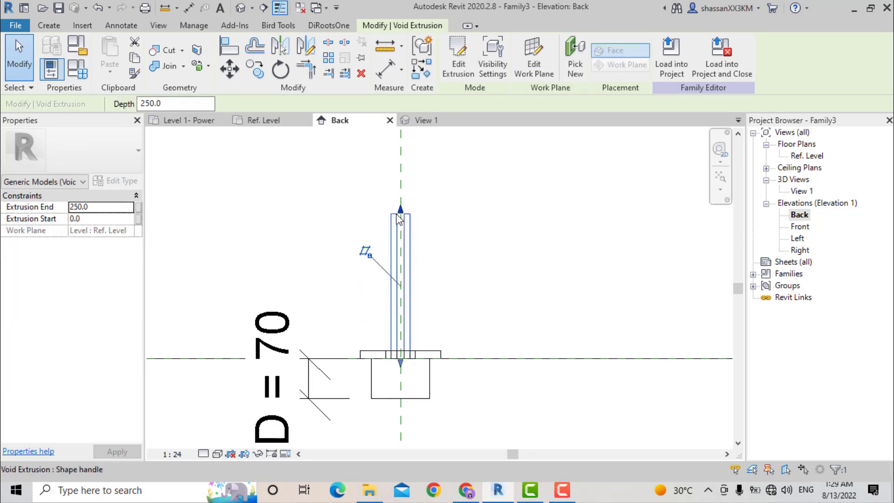
left_click_drag(400, 220, 400, 347)
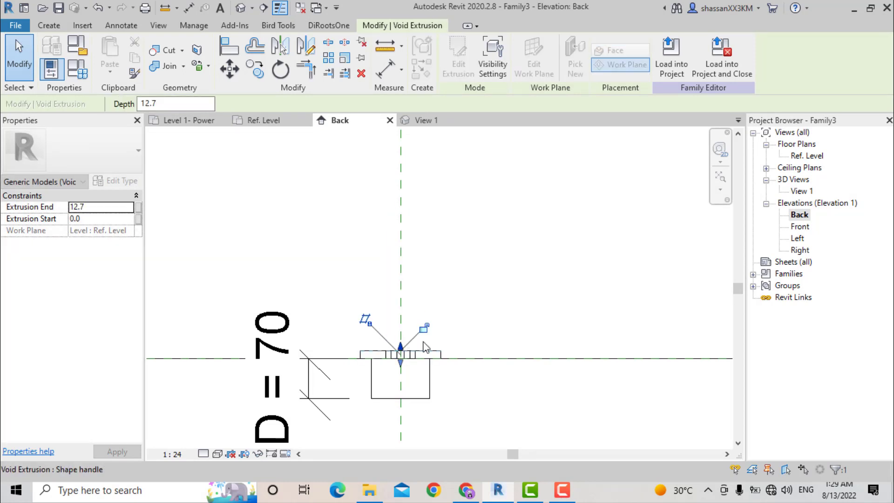
left_click(497, 305)
- Inspect the socket in shaded 3D View 1, then return to the Ref. Level plan
double_click(802, 191)
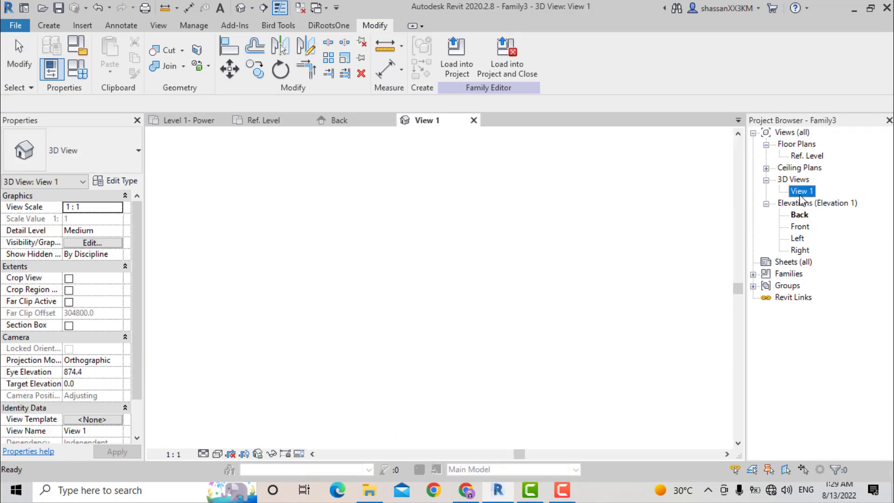
mouse_move(529, 292)
middle_mouse_down("shift")
mouse_move(533, 321)
mouse_move(452, 154)
middle_mouse_up("shift")
scroll(468, 350, "up", 2)
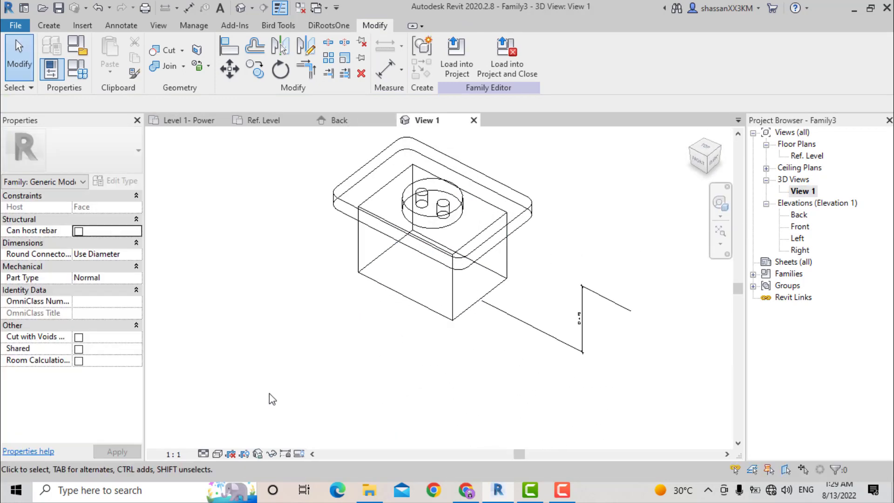
left_click(217, 454)
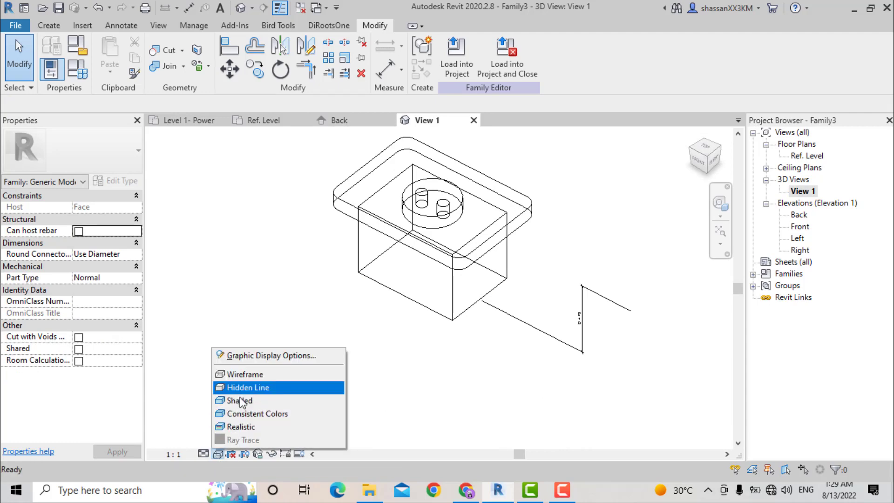
left_click(240, 399)
mouse_move(372, 239)
middle_mouse_down("shift")
mouse_move(425, 347)
mouse_move(519, 316)
mouse_move(512, 238)
middle_mouse_up("shift")
mouse_move(510, 299)
middle_mouse_down("shift")
mouse_move(509, 443)
mouse_move(549, 303)
mouse_move(460, 357)
middle_mouse_up("shift")
left_click(431, 295)
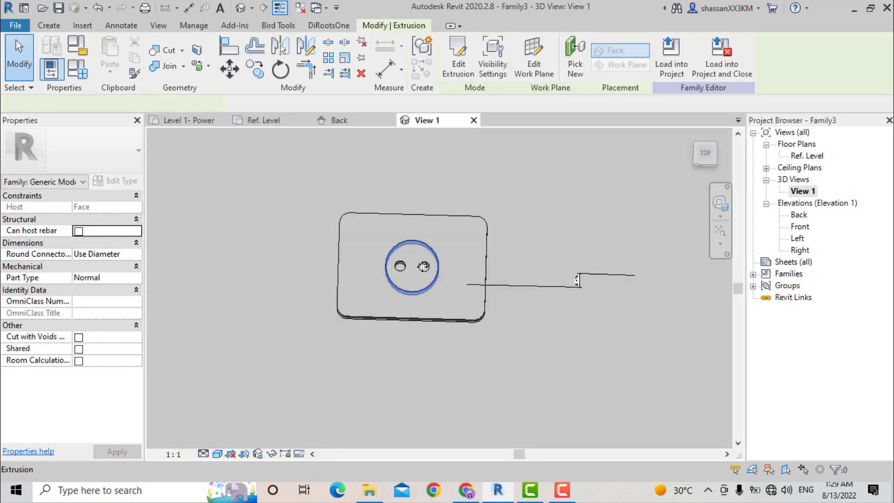
scroll(431, 295, "up", 3)
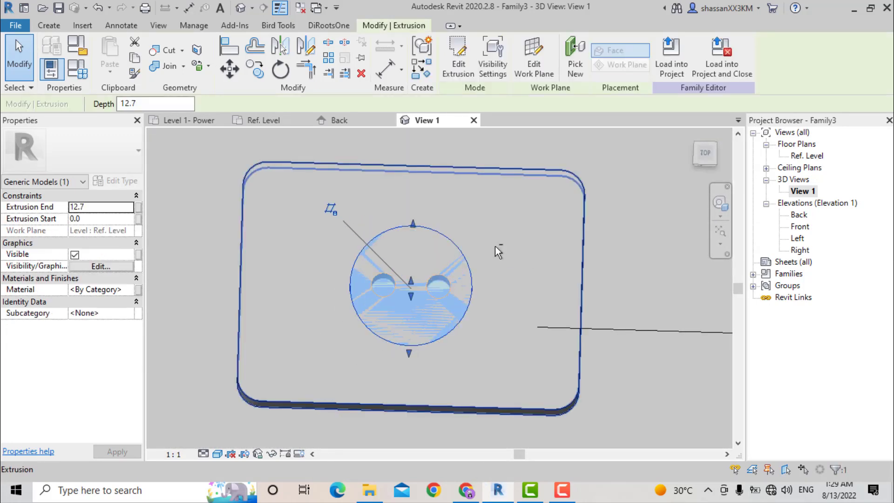
double_click(808, 156)
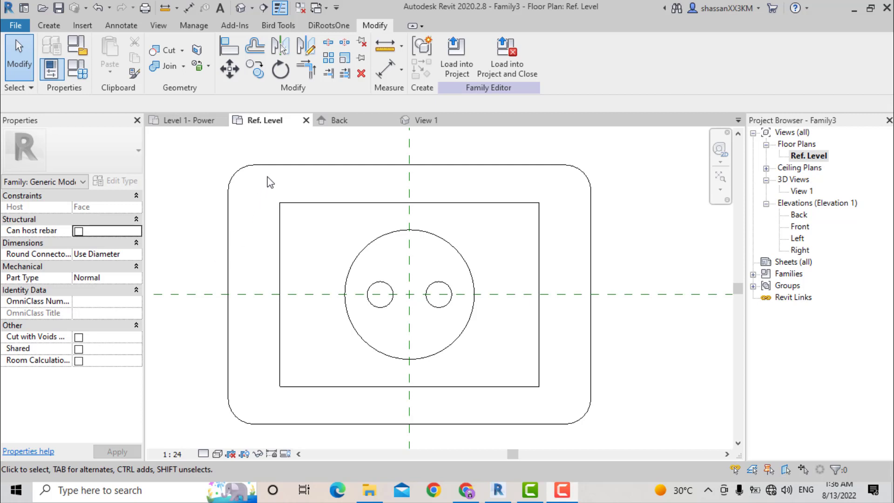
- Select the outer plate, inner box and round face extrusions and open their family visibility settings
left_click(273, 166)
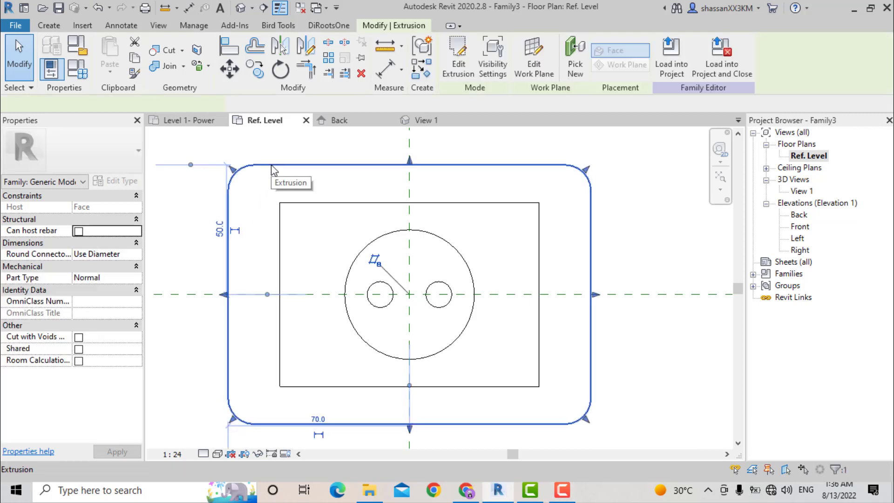
left_click(317, 205, "ctrl")
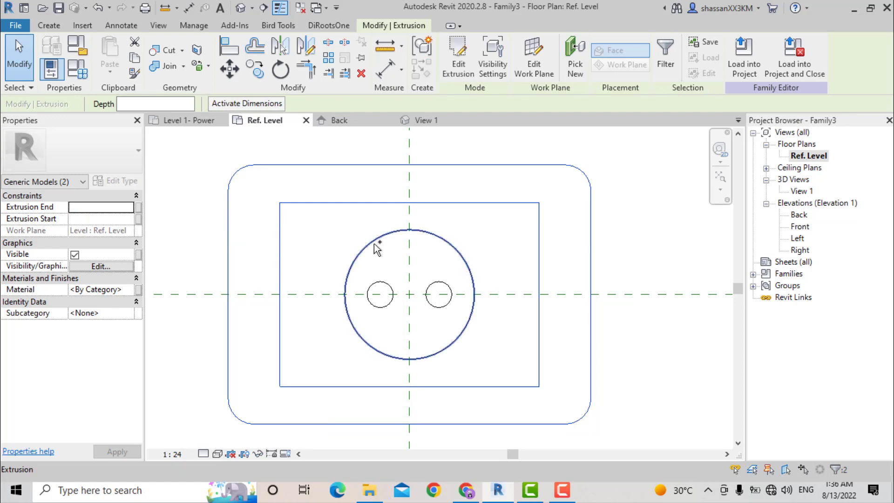
left_click(379, 242, "ctrl")
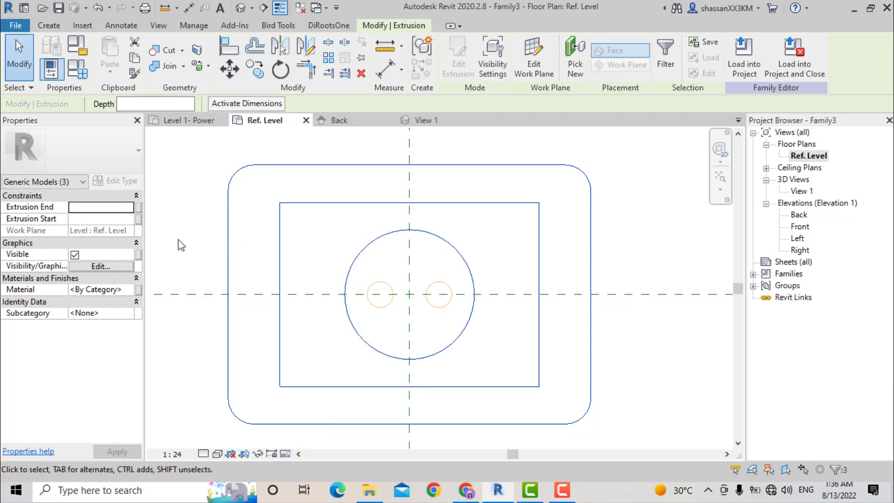
left_click(85, 266)
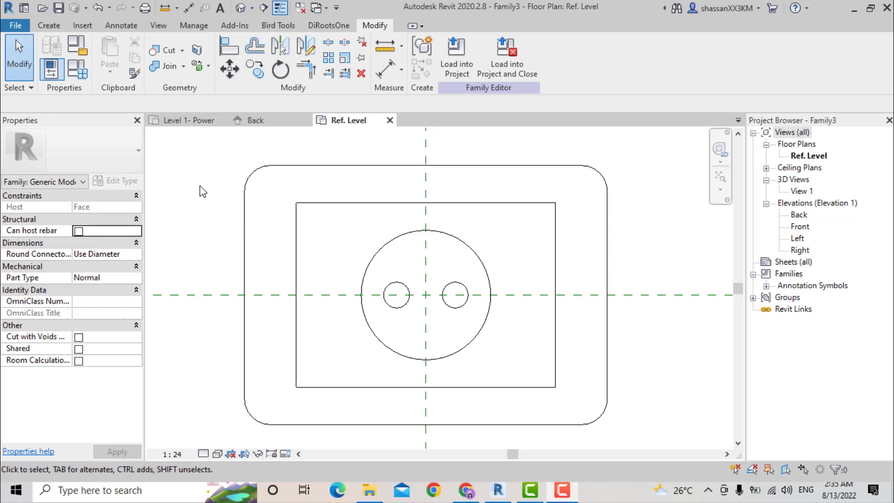
- Create a new family from Family Templates > English > Metric Detail Item.rft
left_click(16, 26)
mouse_move(46, 76)
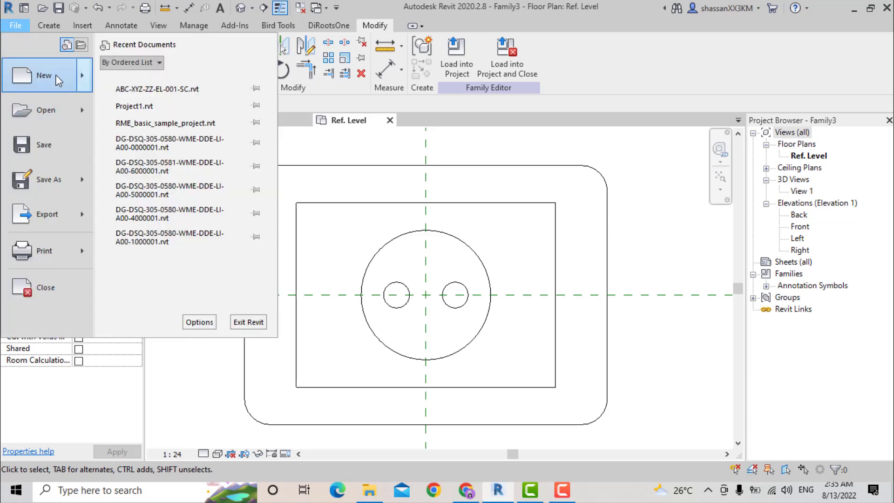
left_click(149, 111)
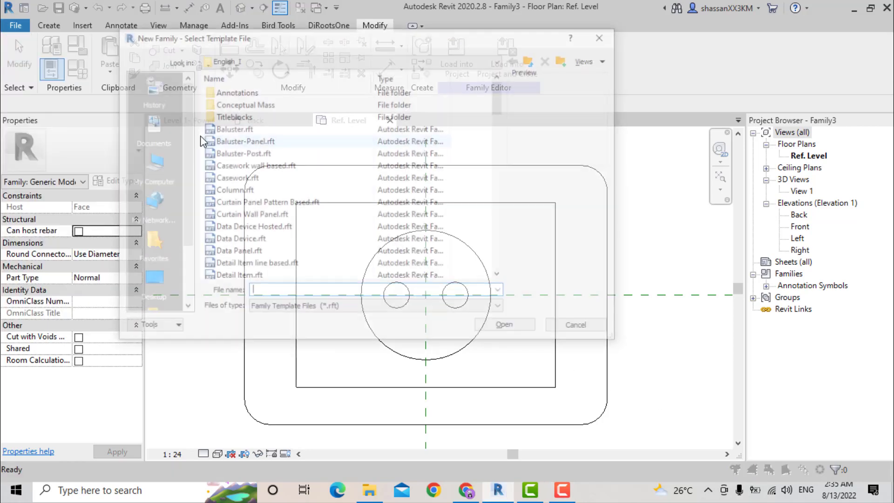
left_click(225, 59)
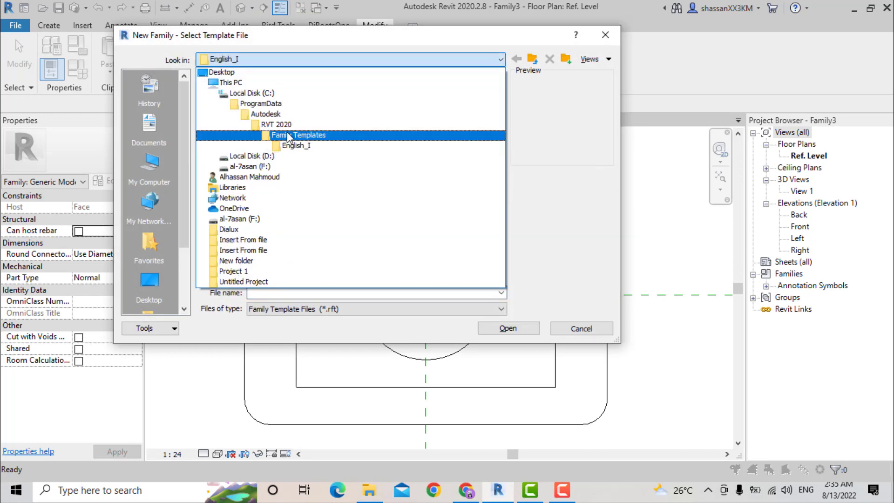
left_click(289, 190)
double_click(265, 116)
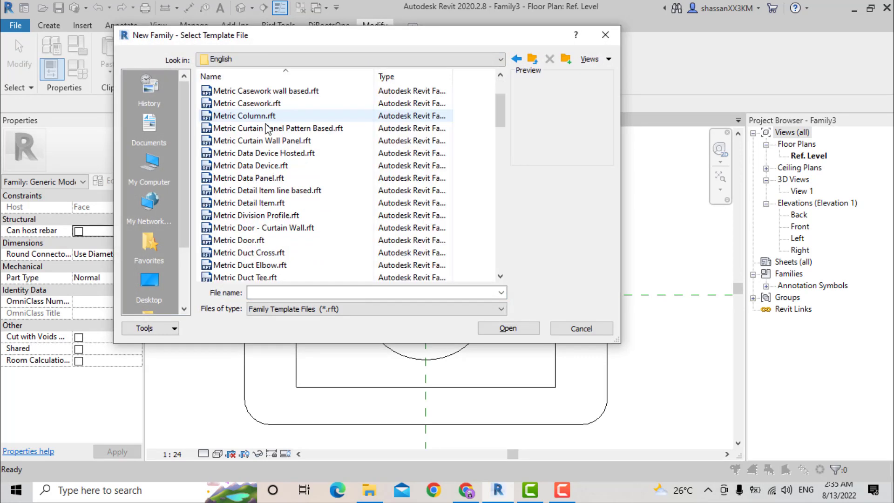
scroll(268, 138, "down", 2)
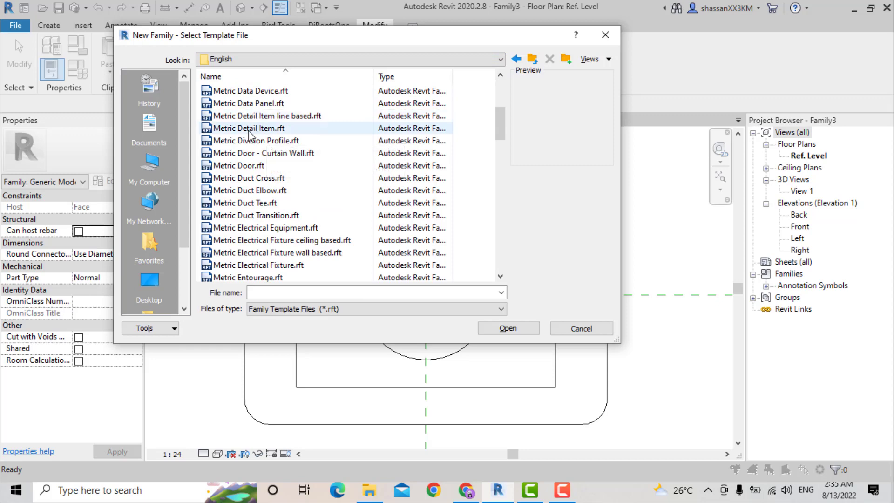
left_click(248, 130)
left_click(508, 328)
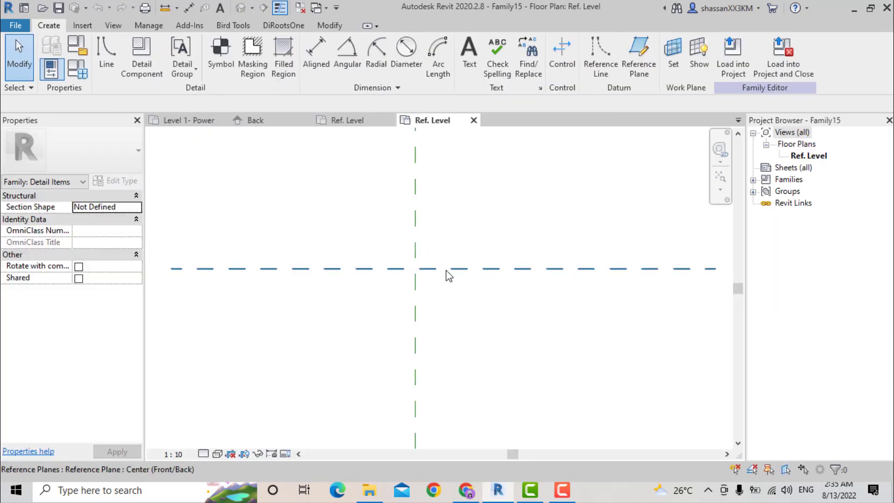
- Draw a semicircle detail arc starting on the horizontal centre plane
left_click(108, 58)
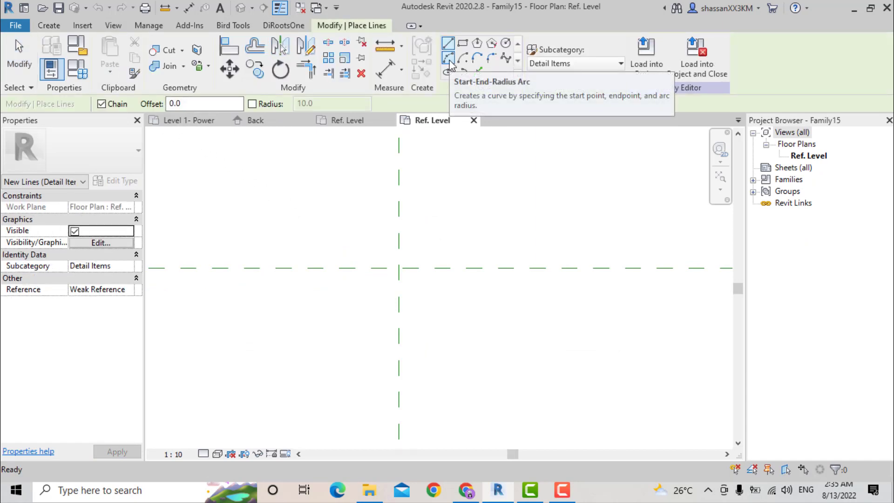
left_click(448, 58)
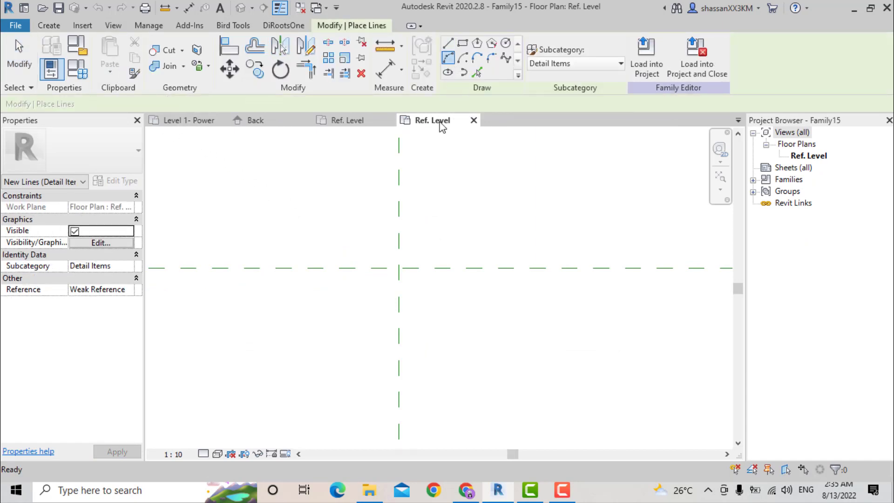
left_click(375, 268)
left_click(429, 267)
left_click(430, 263)
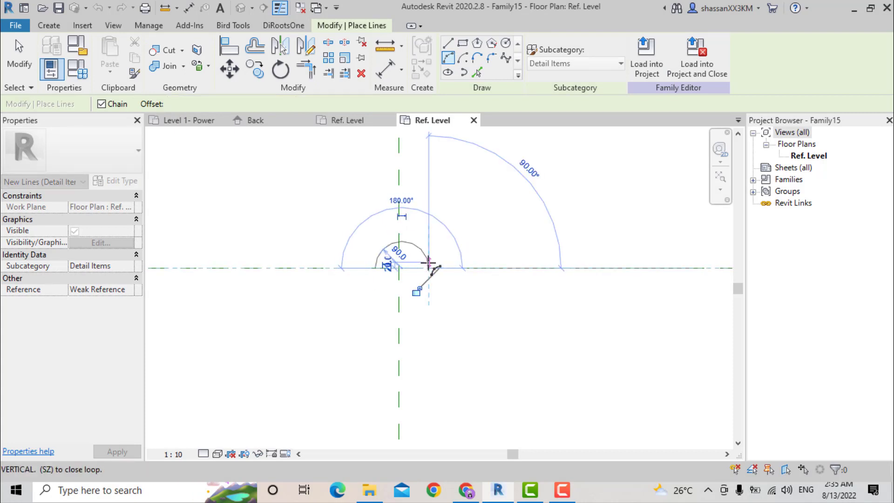
- Add a short vertical detail line rising from the arc's top midpoint
left_click(448, 46)
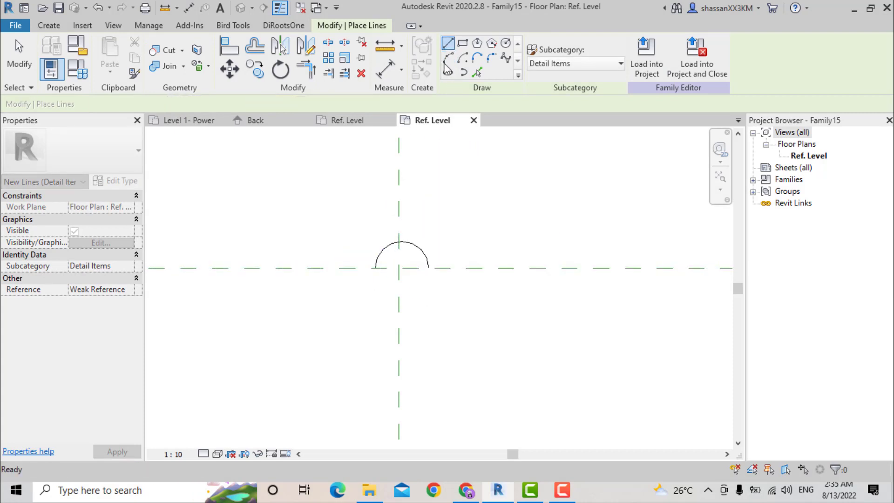
left_click(426, 267)
key("Escape")
left_click(401, 242)
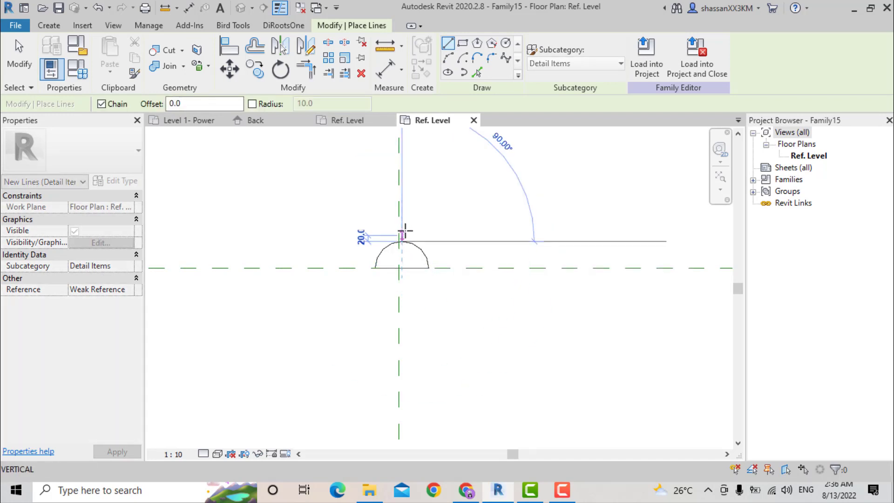
left_click(402, 224)
key("Escape")
key("Escape")
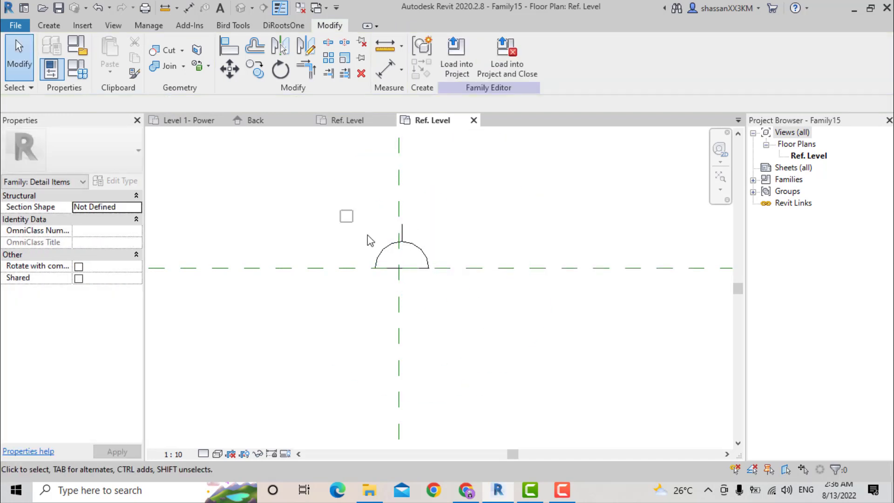
- Move the arc and stub (MV) so the arc centres on the vertical reference plane
left_click_drag(340, 209, 445, 270)
key("m")
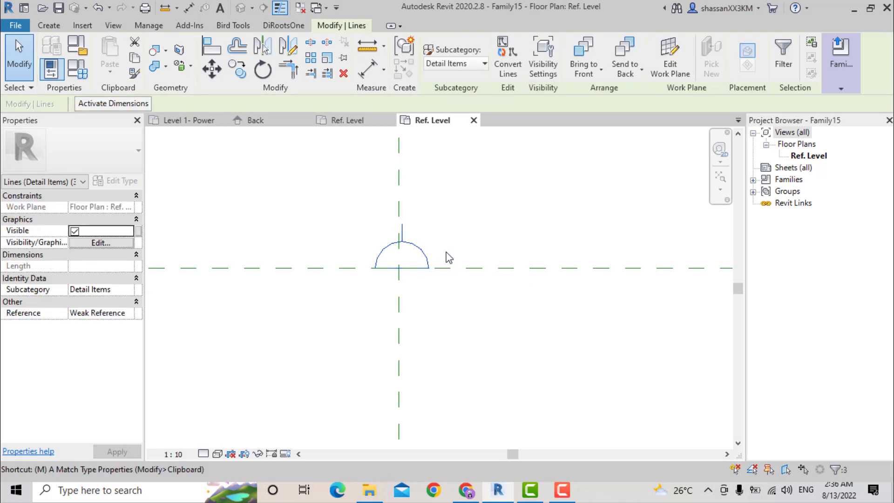
key("v")
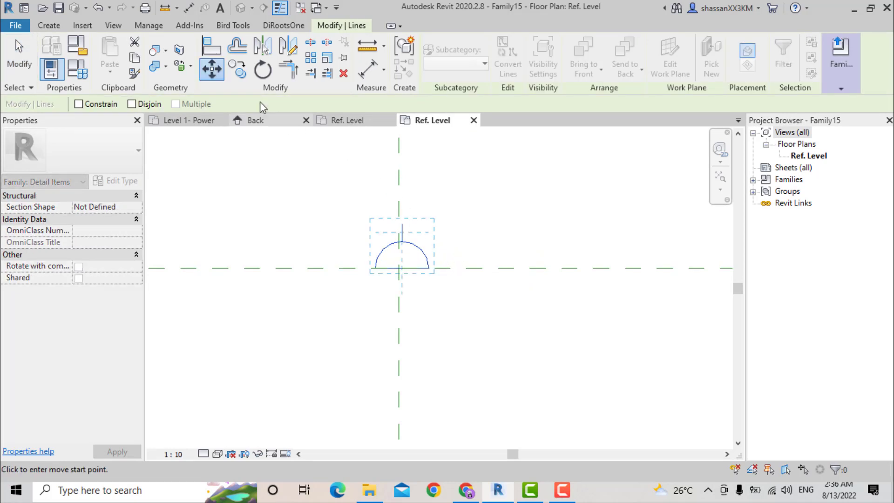
scroll(410, 273, "up", 2)
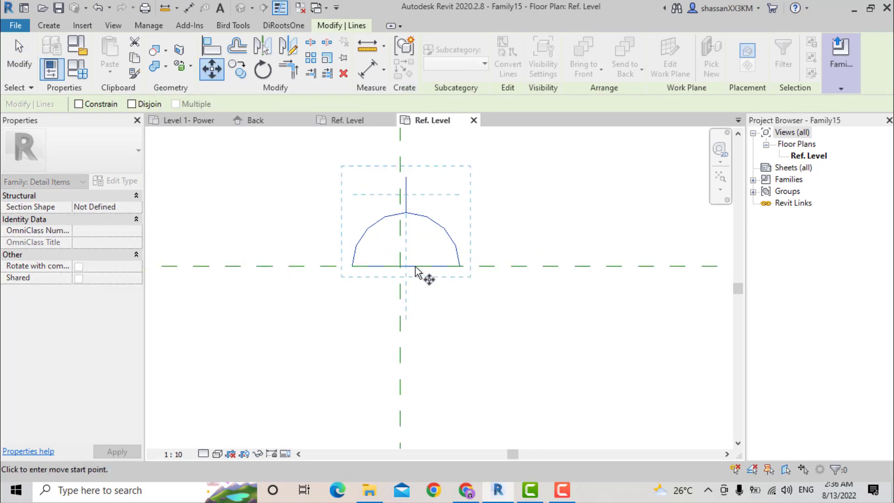
left_click(408, 266)
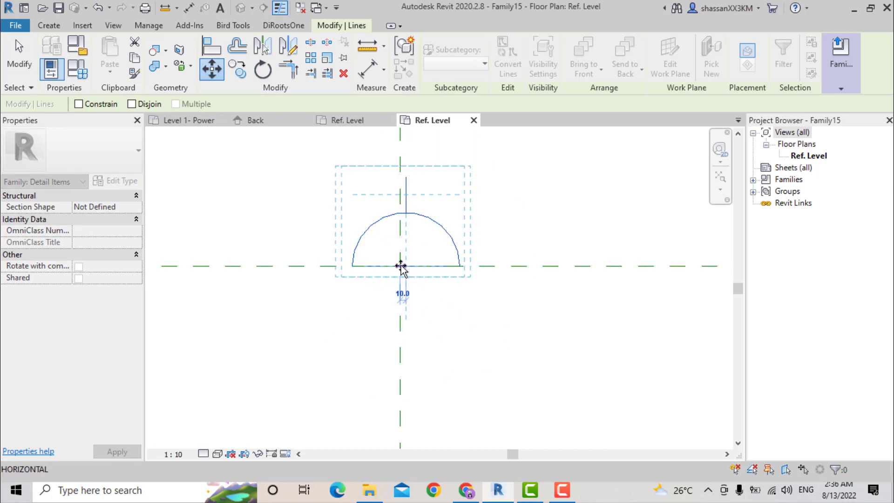
left_click(401, 266)
key("Escape")
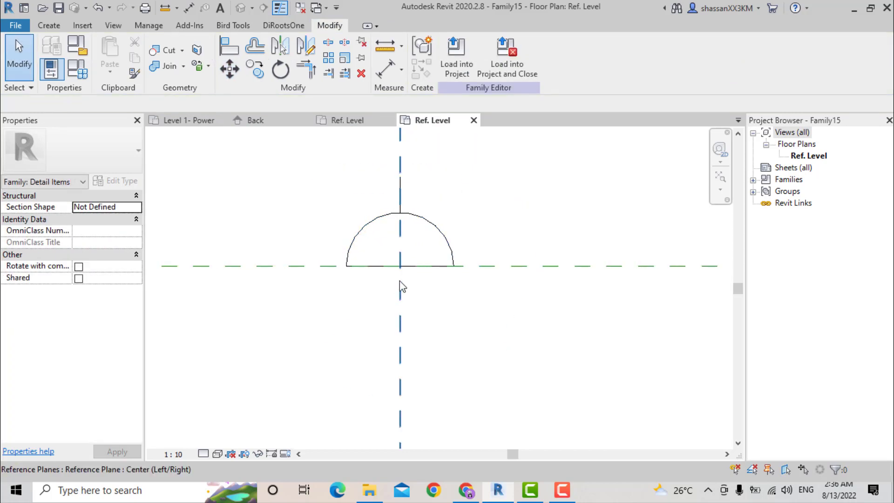
scroll(400, 281, "down", 1)
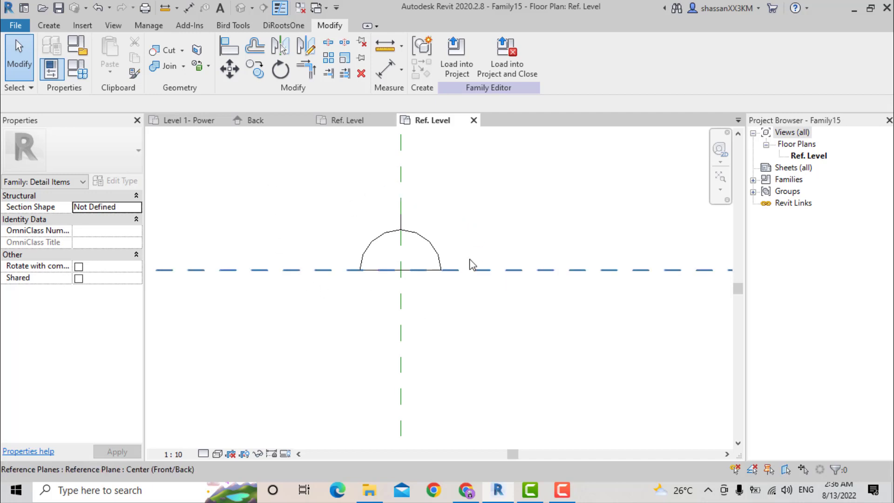
- Save the detail family as Normal_Socket
left_click(8, 30)
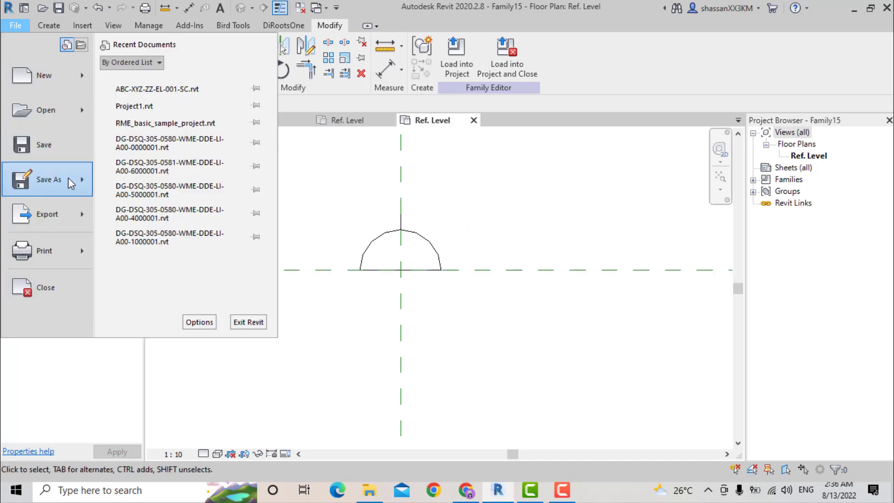
mouse_move(49, 180)
left_click(132, 172)
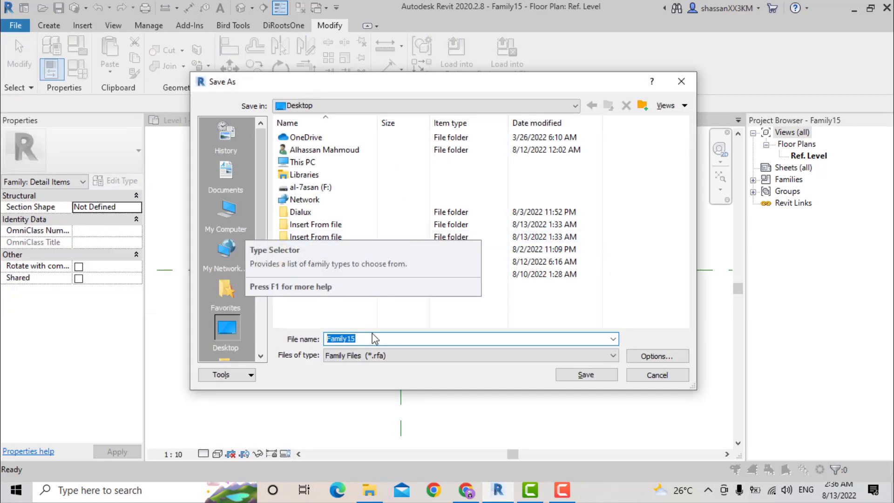
type("Normal_Socket")
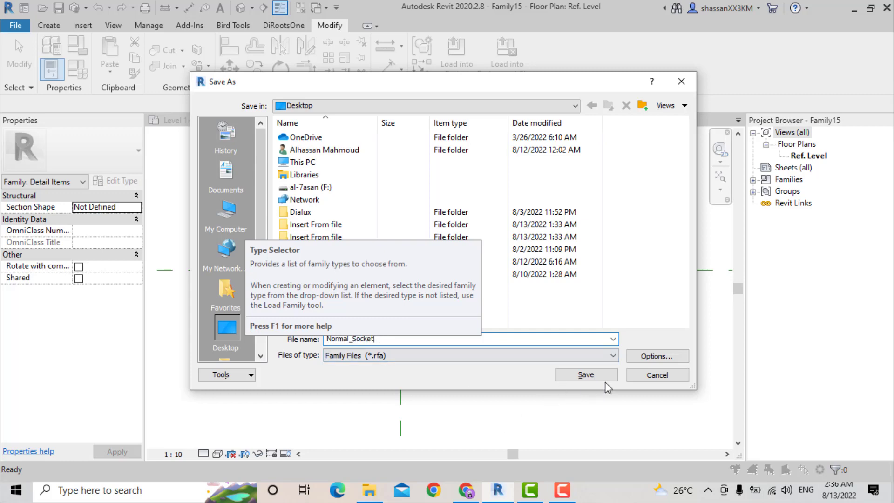
left_click(604, 380)
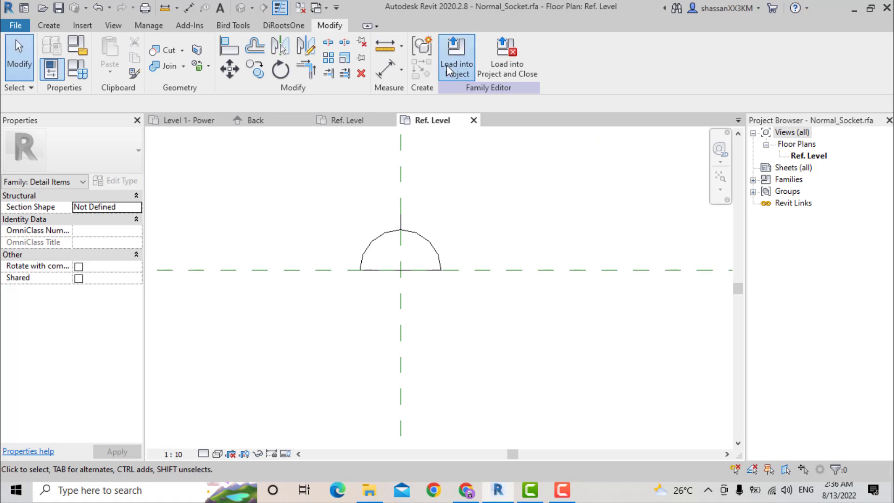
- Load Normal_Socket into the open Family3 family
left_click(447, 65)
left_click(362, 185)
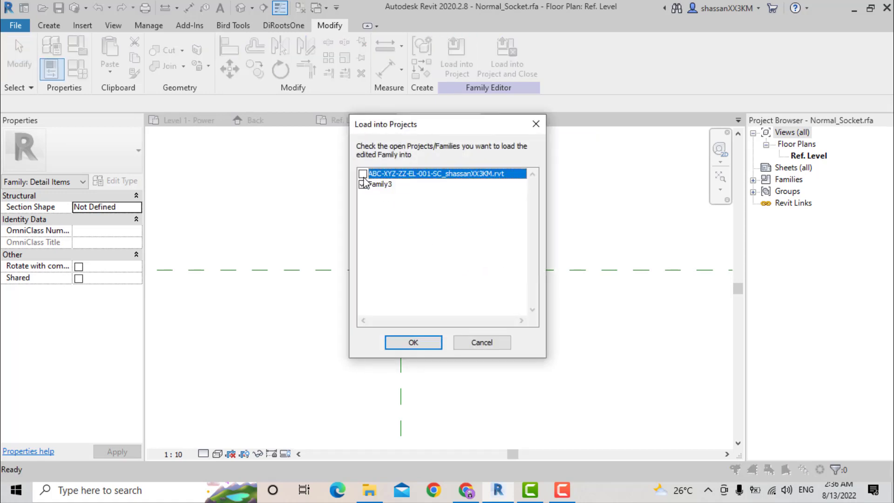
left_click(409, 343)
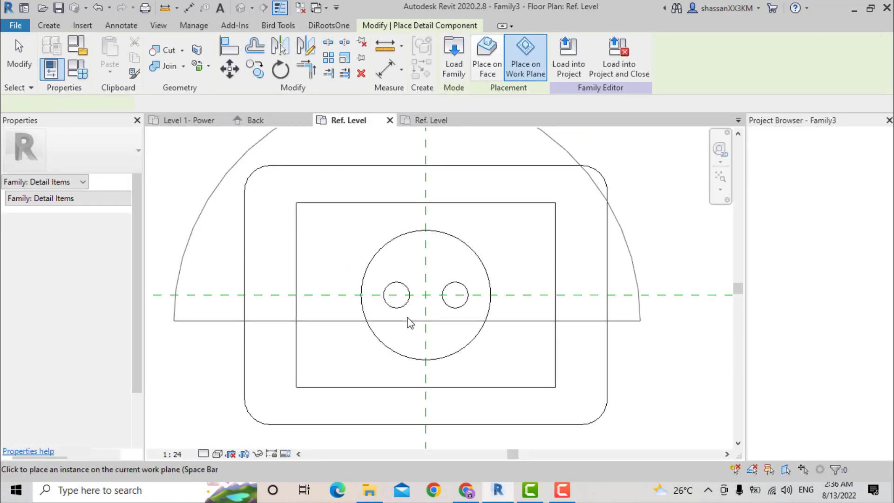
- Place the Normal_Socket detail item, flipped dome-up, at the plane intersection in the Back elevation
scroll(410, 323, "down", 3)
key("Escape")
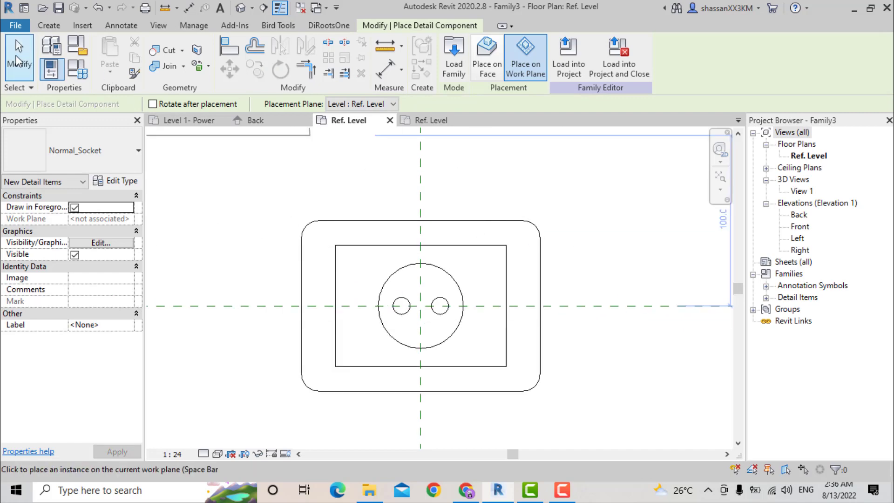
double_click(800, 215)
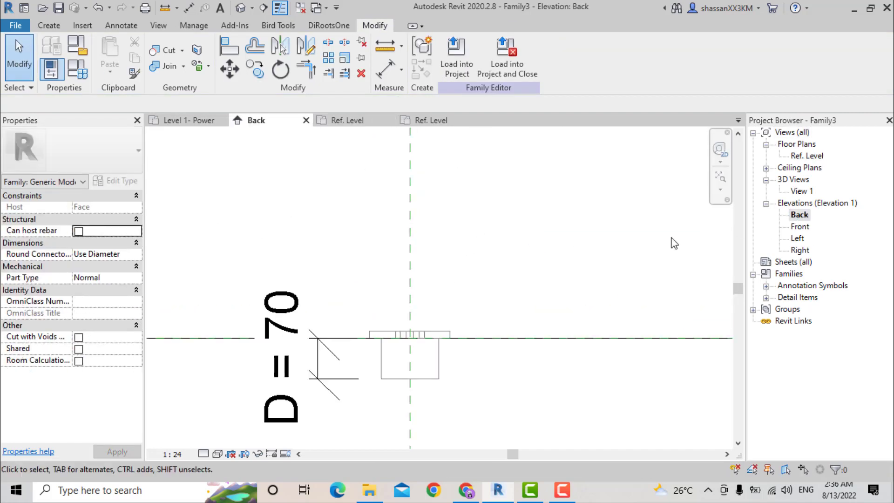
left_click(767, 298)
left_click(779, 309)
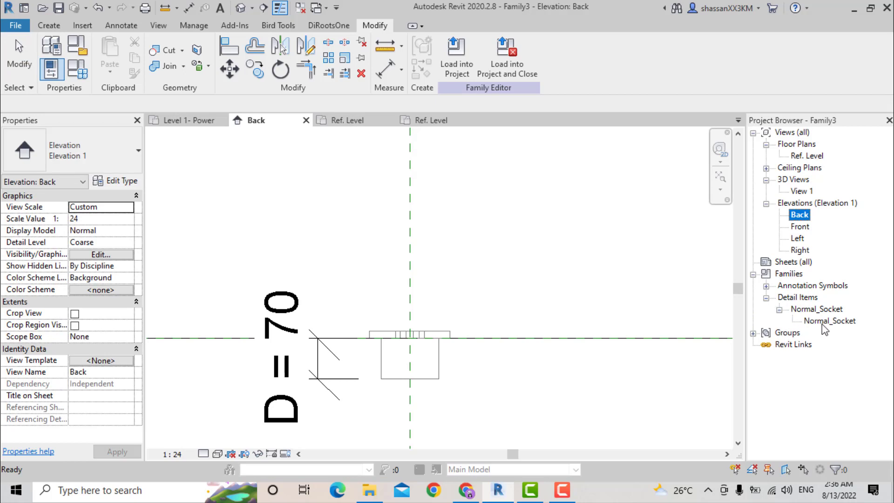
left_click(822, 323)
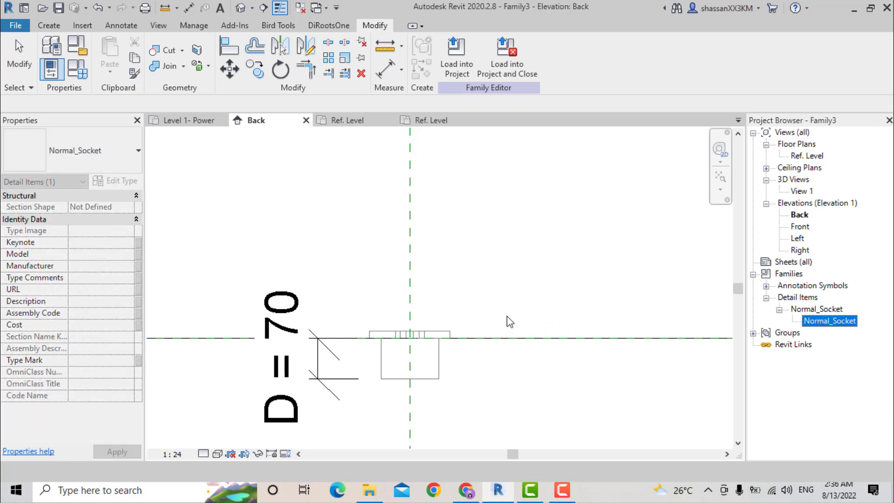
left_click_drag(584, 324, 507, 320)
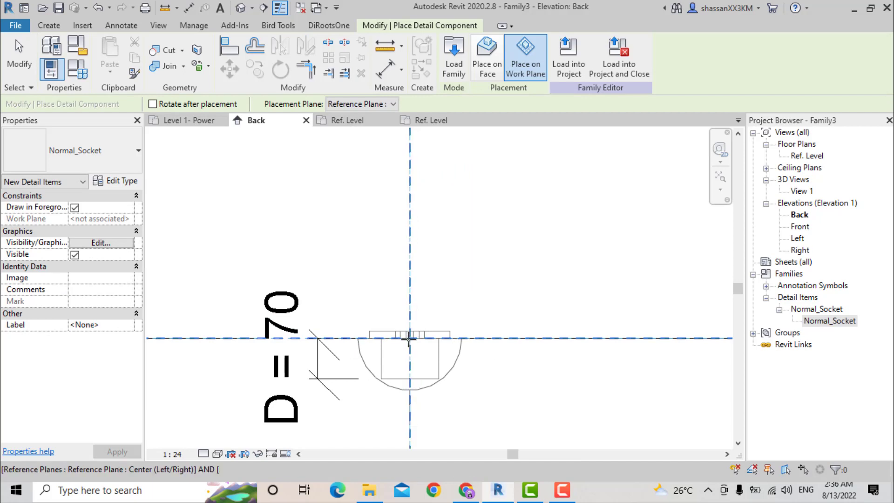
key("space")
key("space")
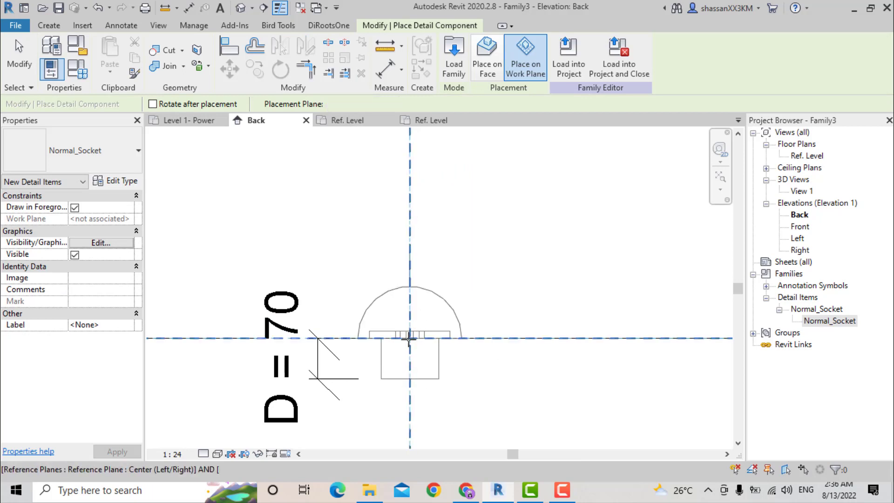
left_click(409, 339)
key("Escape")
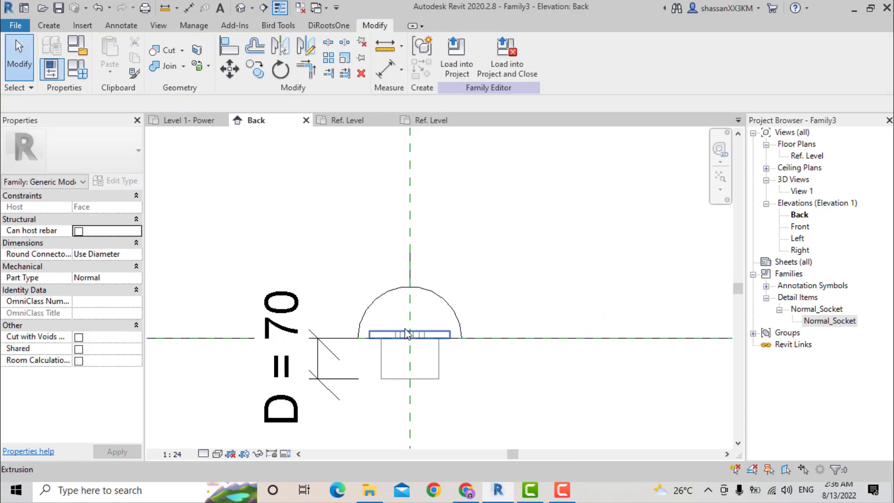
left_click(433, 297)
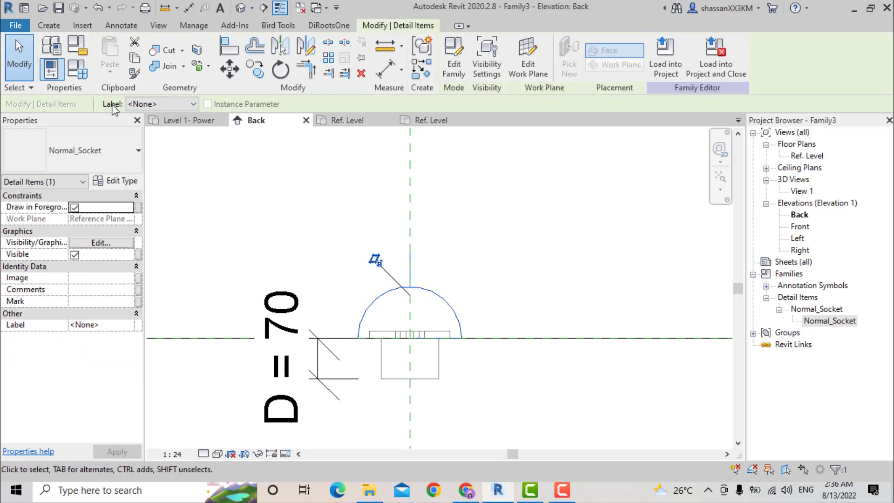
- Label the nested Normal_Socket symbol with a new Socket Type parameter, then return to its plan
left_click(142, 106)
left_click(157, 128)
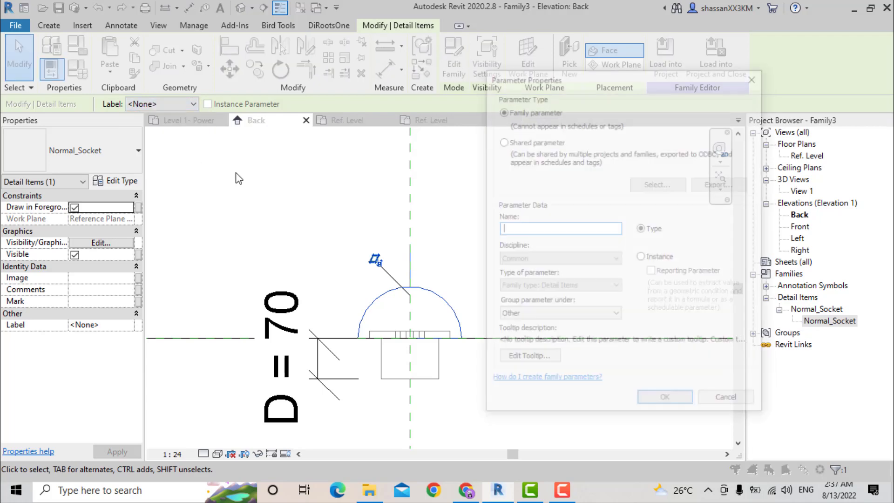
type("Soc")
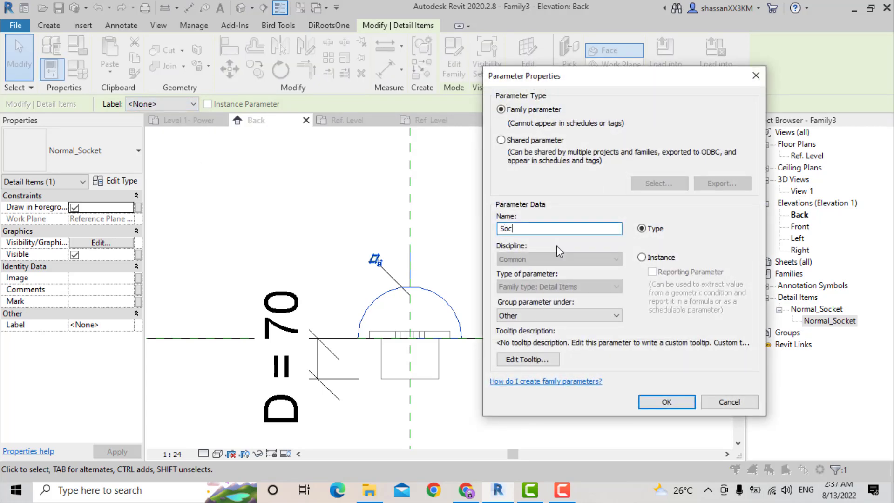
type("ket Typ")
type("e")
left_click(667, 402)
left_click(443, 262)
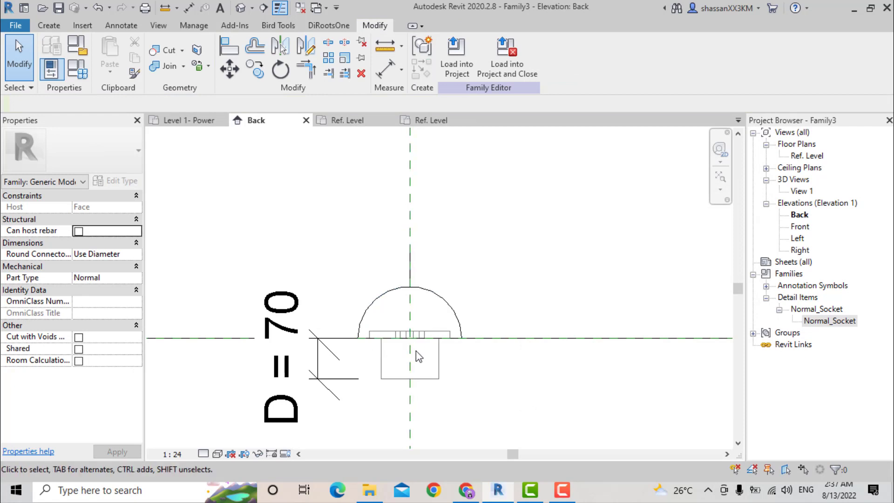
left_click(422, 124)
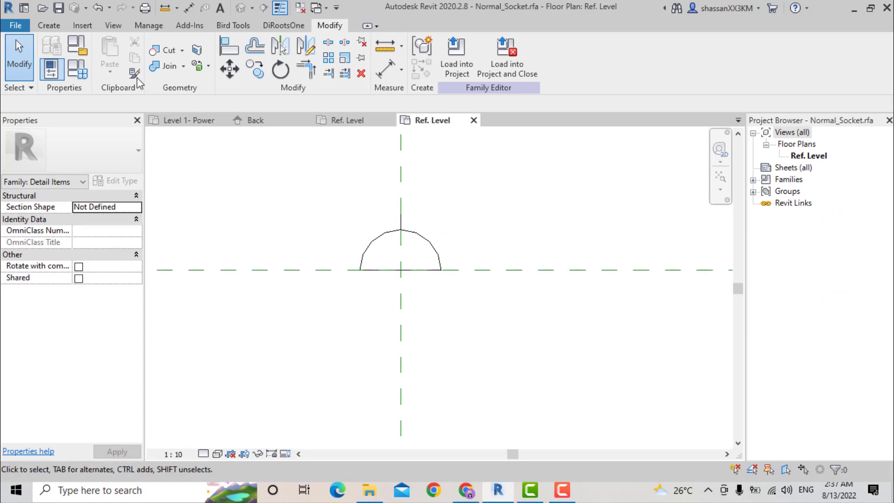
- Create a filled region bounded by the picked arc and the bottom reference line
left_click(48, 27)
left_click(284, 58)
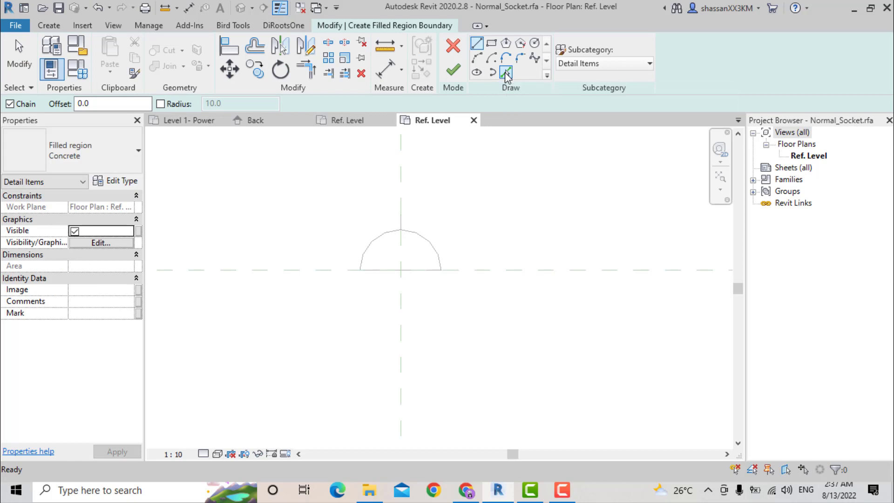
left_click(507, 73)
left_click(421, 240)
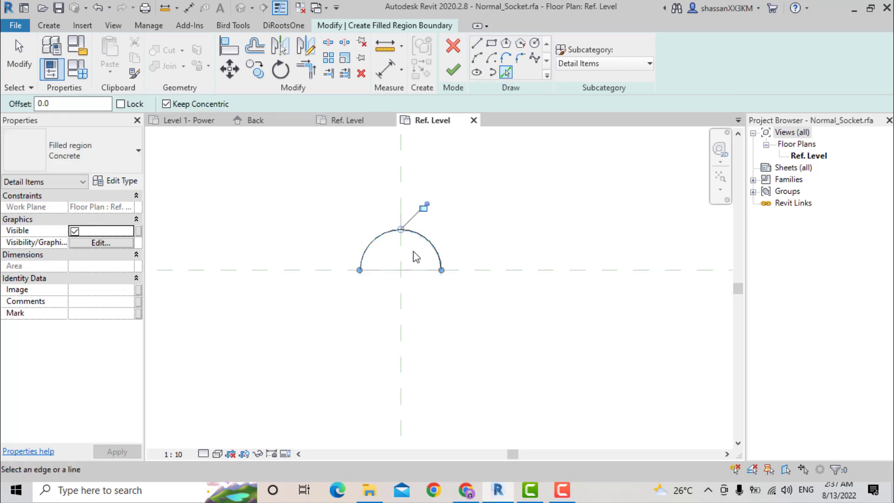
left_click(416, 274)
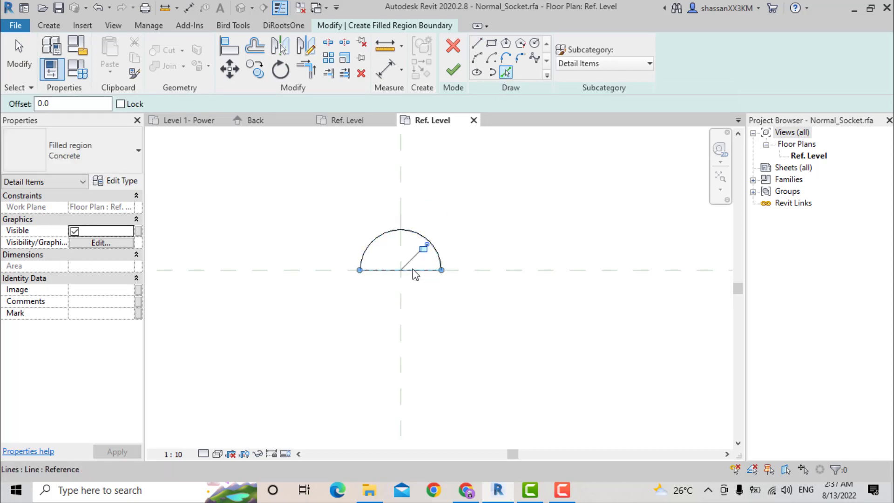
left_click(450, 72)
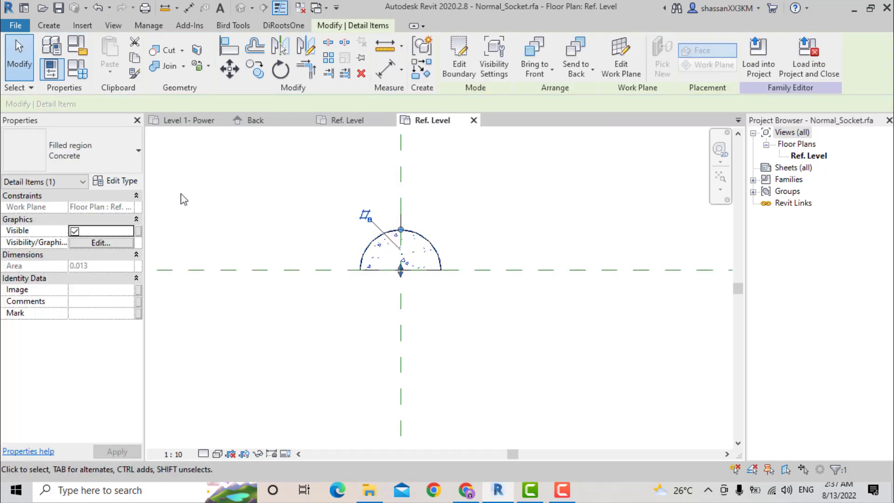
- Set the filled region type's foreground to Solid fill in Magenta
left_click(118, 182)
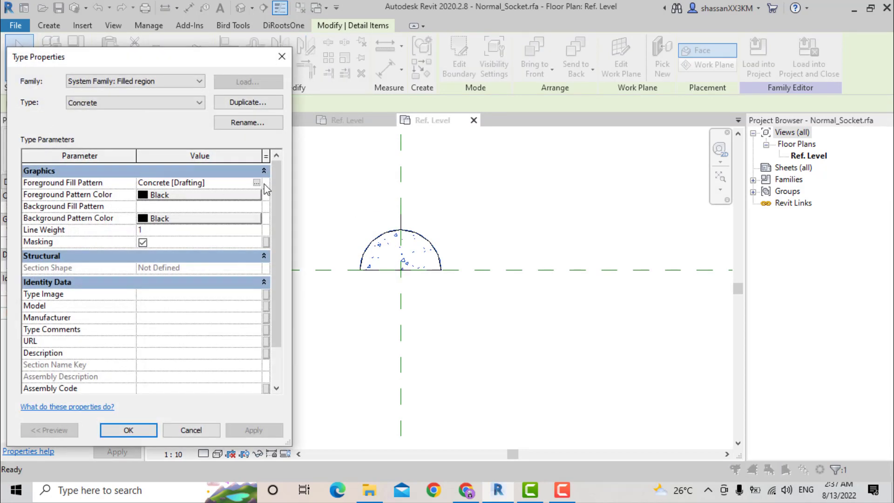
left_click(256, 184)
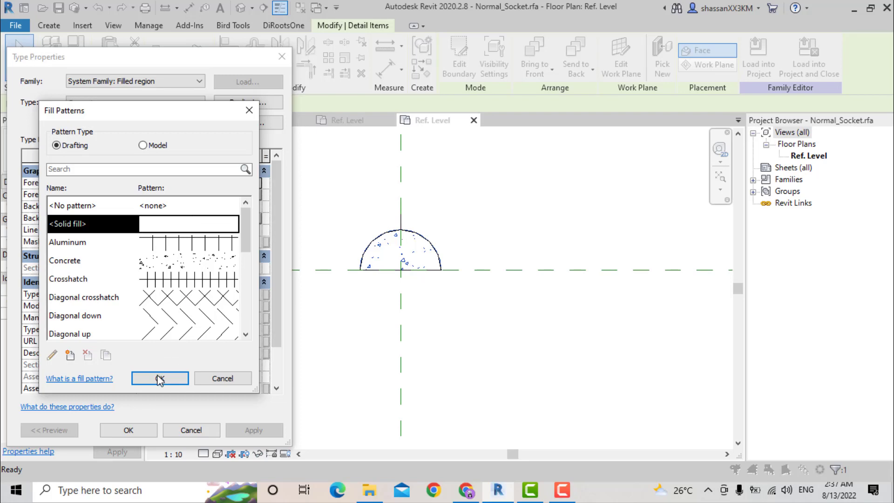
left_click(160, 378)
left_click(158, 194)
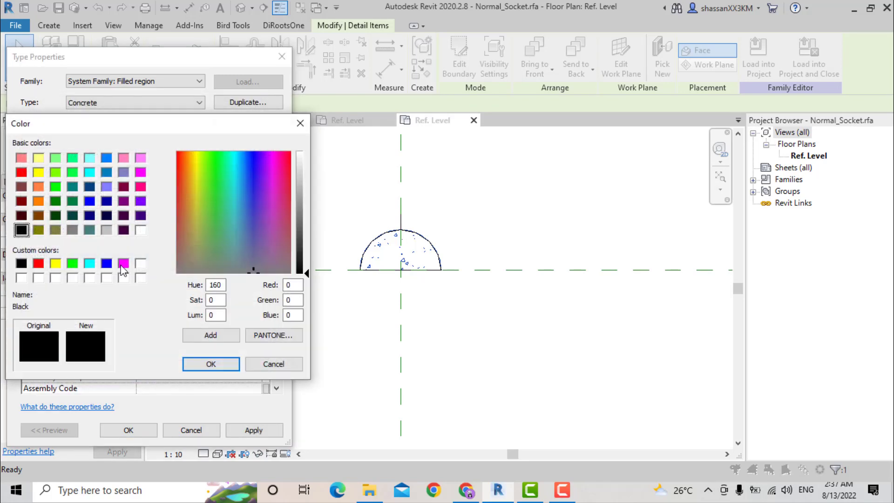
left_click(123, 264)
left_click(210, 364)
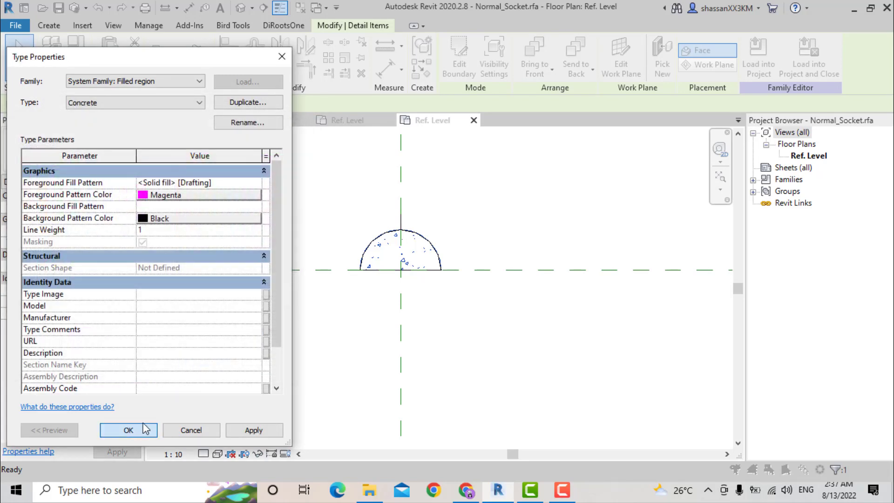
left_click(145, 429)
left_click(323, 234)
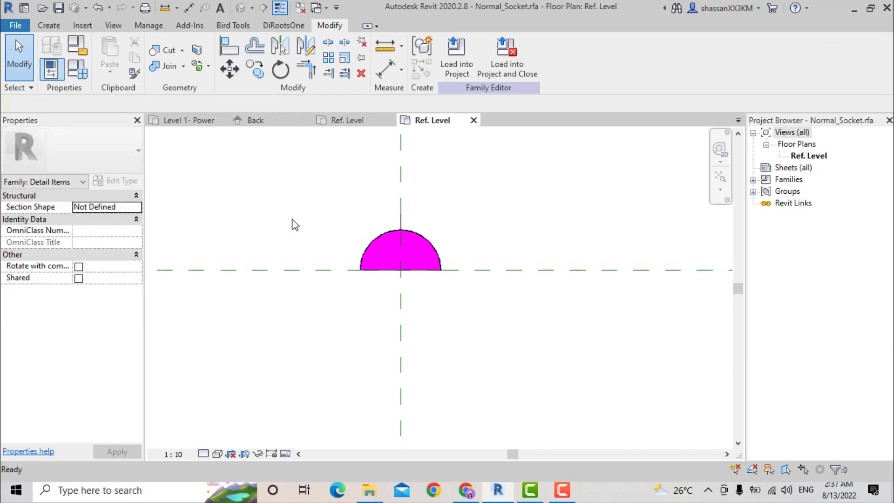
- Through VG > Object Styles, create Detail Items subcategory EMG with Magenta line colour
key("v")
key("g")
left_click(320, 371)
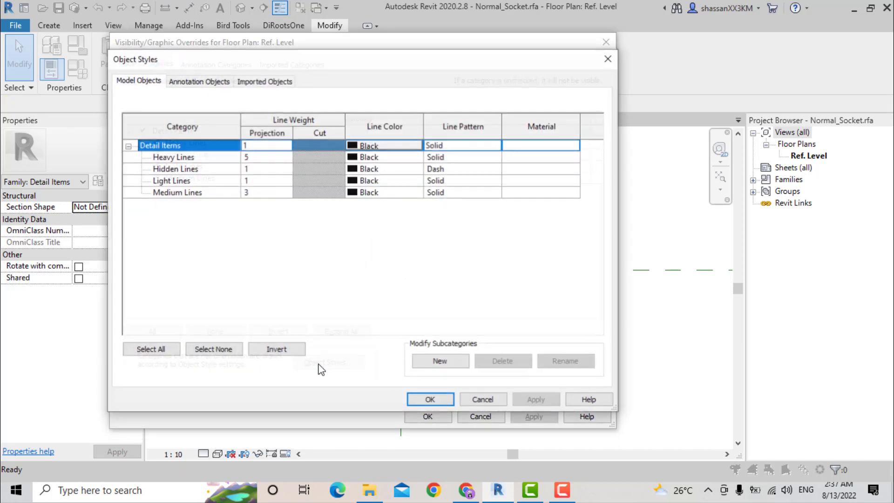
left_click(427, 360)
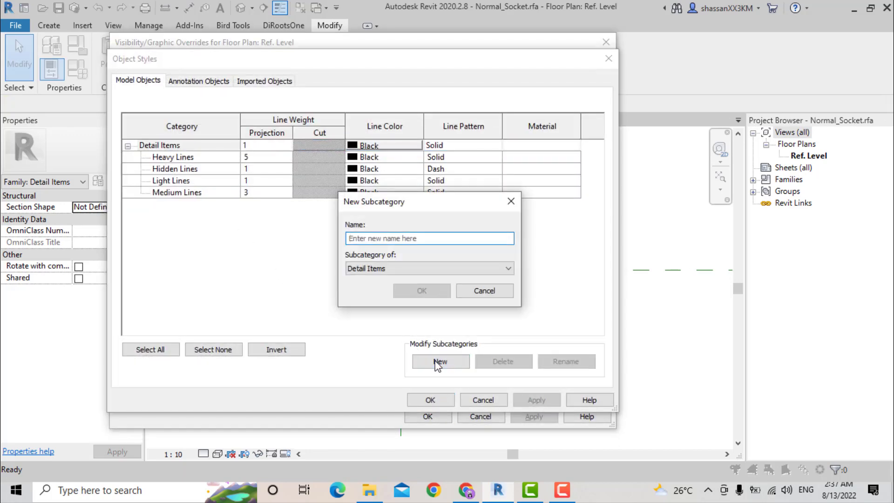
type("EMG")
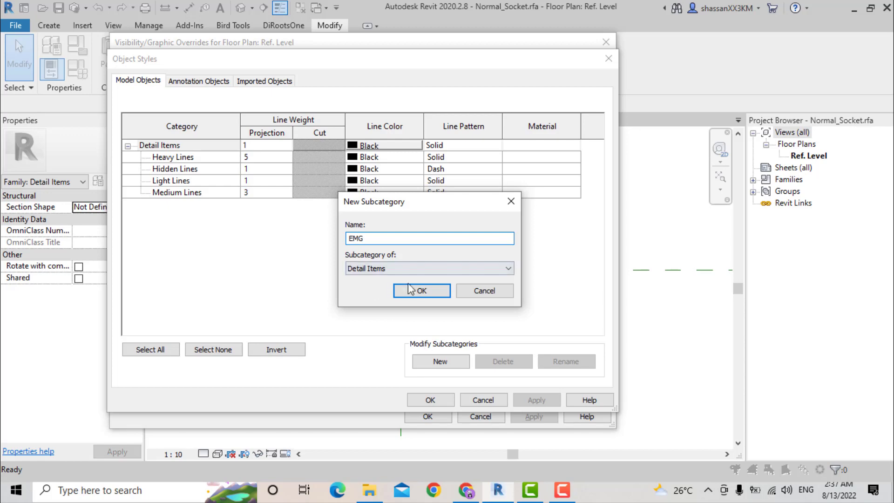
left_click(410, 289)
left_click(365, 157)
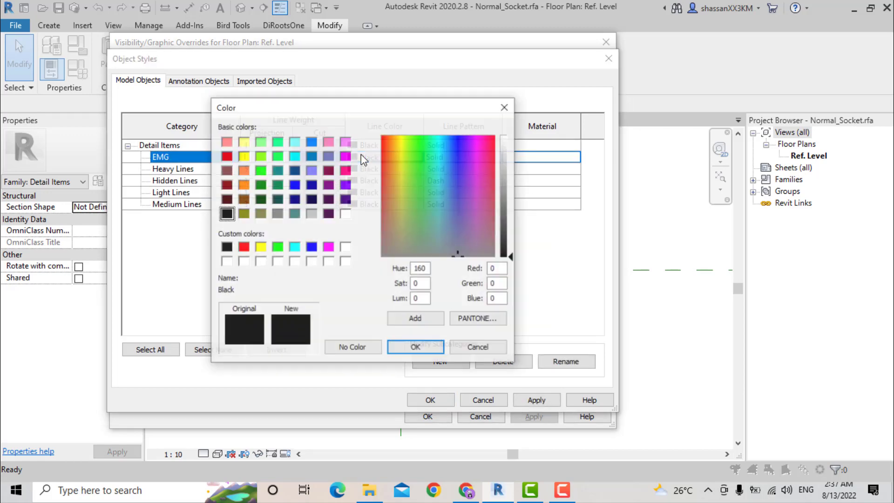
left_click(328, 247)
left_click(416, 347)
left_click(429, 400)
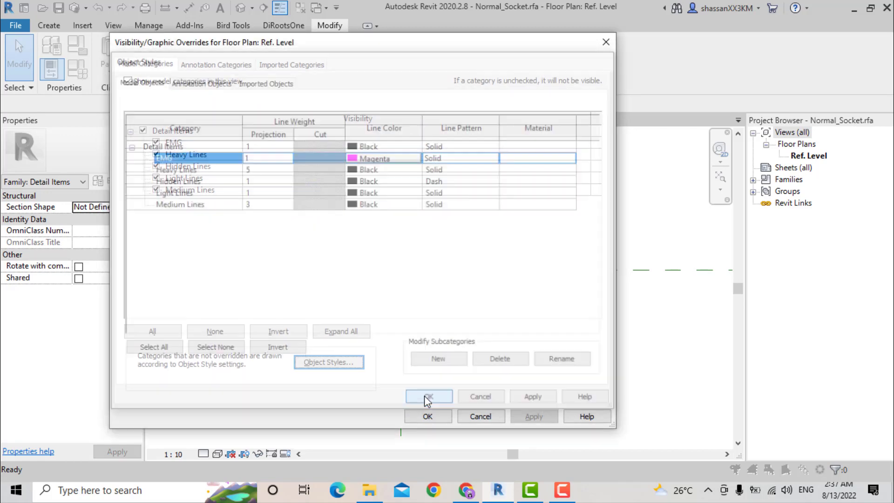
left_click(426, 416)
- Filter the half-circle selection to its three edge lines and assign them to the EMG subcategory
left_click_drag(301, 177, 491, 308)
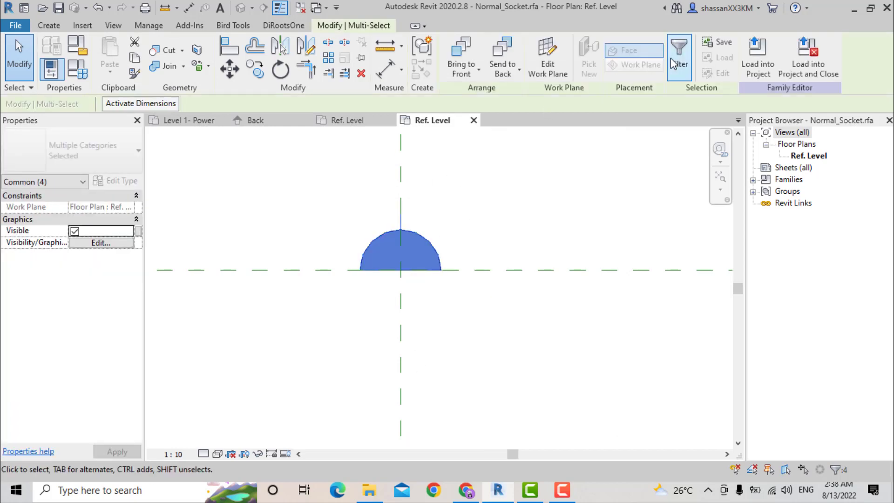
left_click(679, 55)
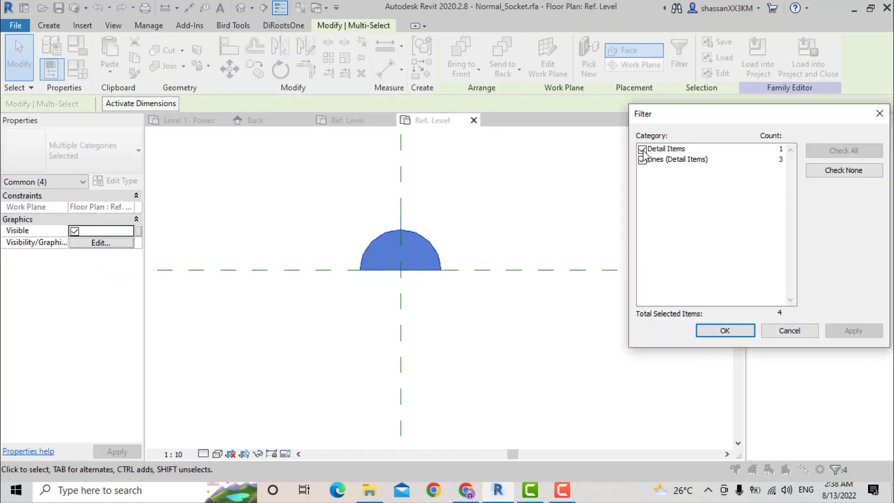
left_click(642, 149)
left_click(725, 330)
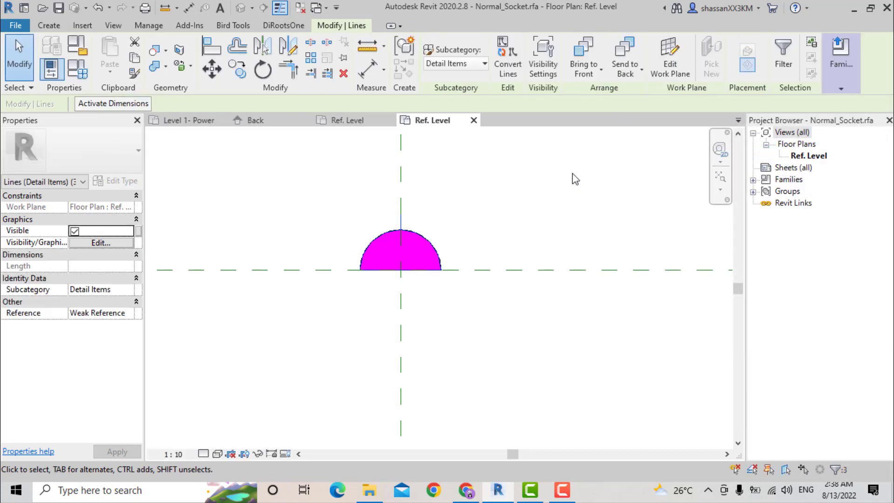
left_click(468, 62)
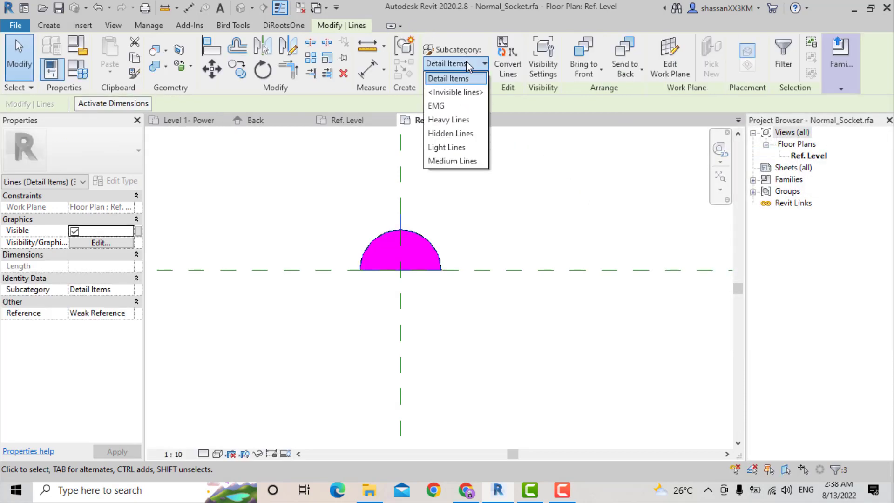
left_click(447, 106)
left_click(451, 171)
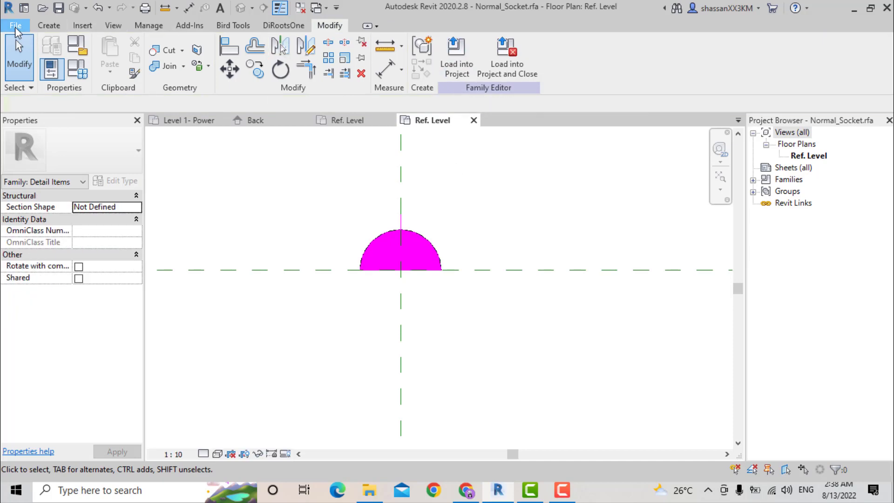
- Save the family as EMRG_Socket.rfa
left_click(16, 26)
left_click(161, 185)
left_click(343, 339)
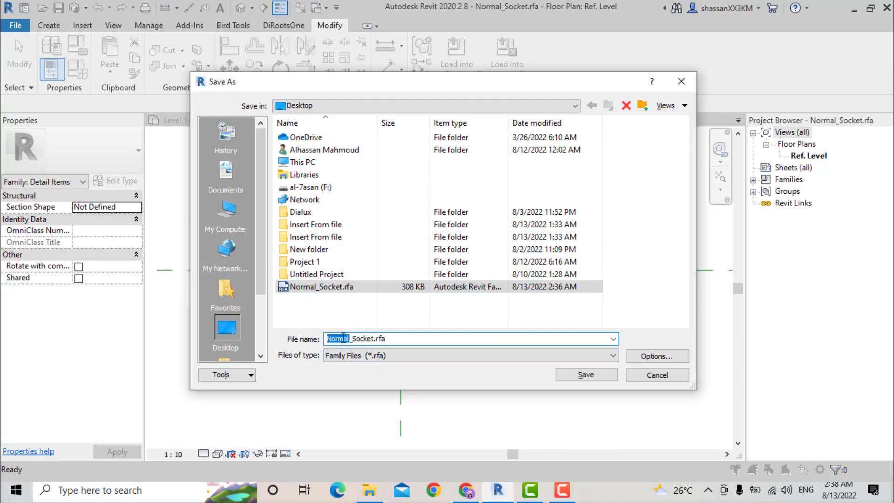
type("EMRG")
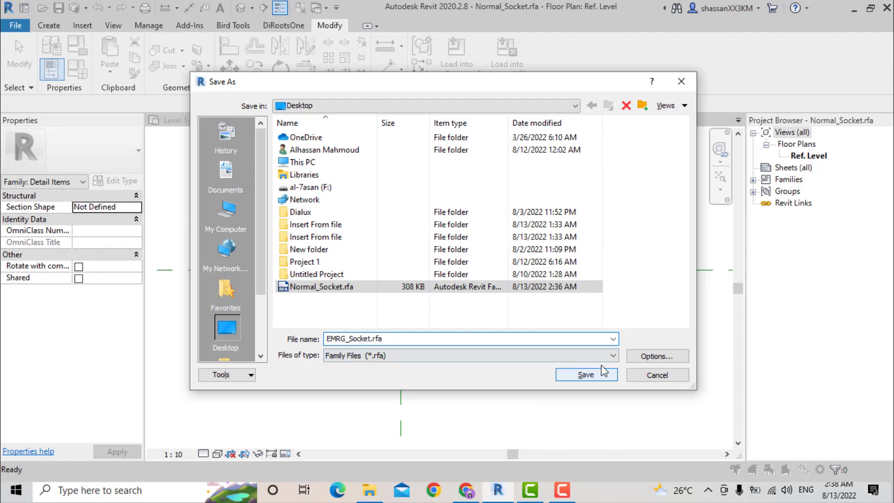
left_click(586, 375)
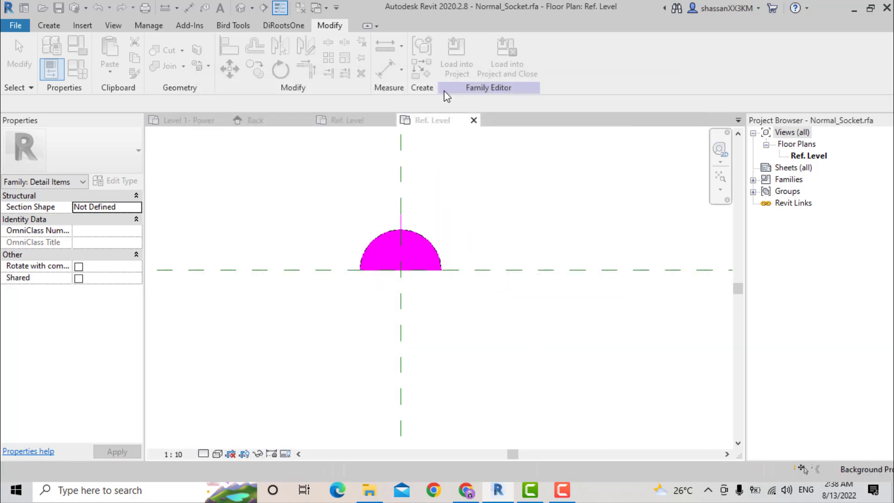
- Load EMRG_Socket into Family3
left_click(450, 66)
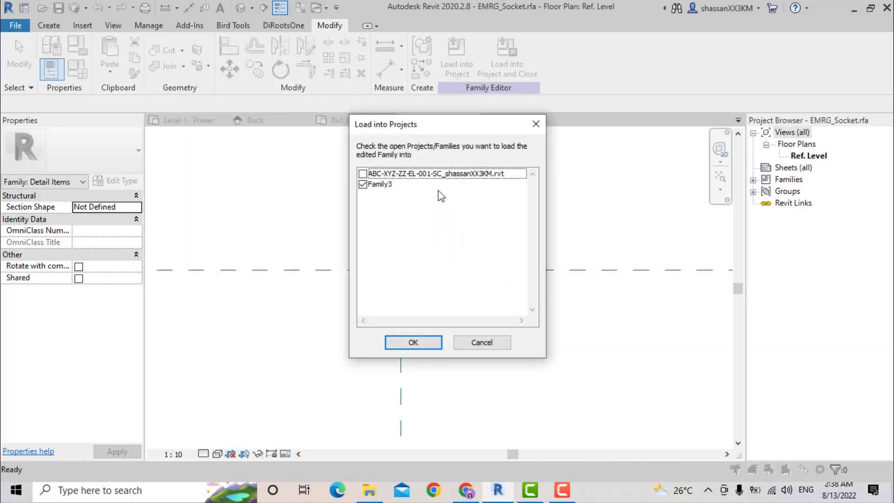
left_click(421, 341)
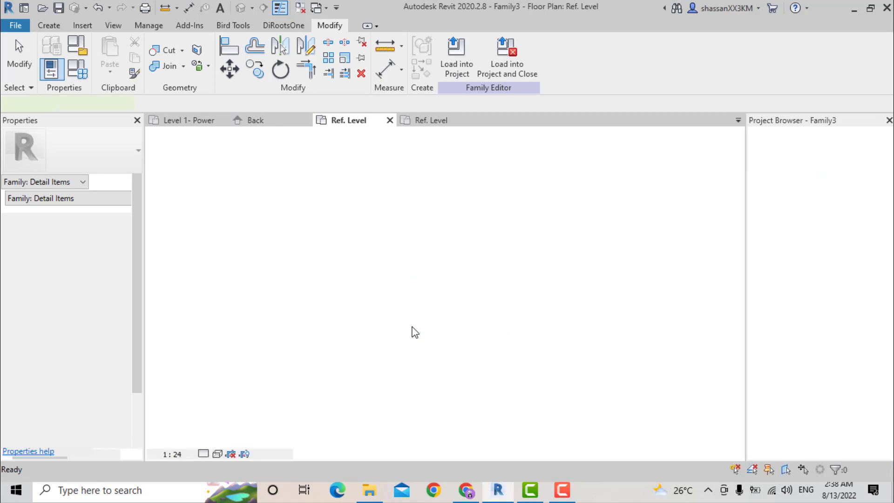
left_click(414, 322)
key("Escape")
key("Escape")
- Place the EMRG_Socket symbol at the socket's centre in Family3's Back elevation
double_click(800, 214)
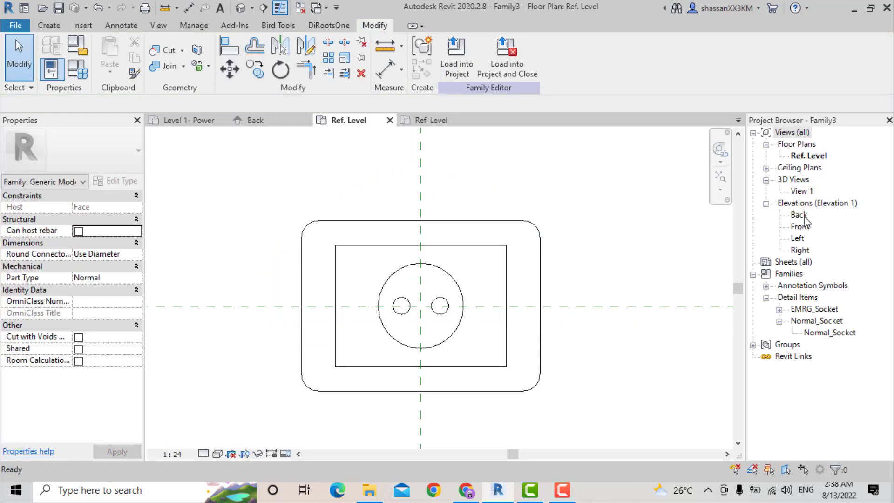
left_click(779, 308)
left_click(828, 321)
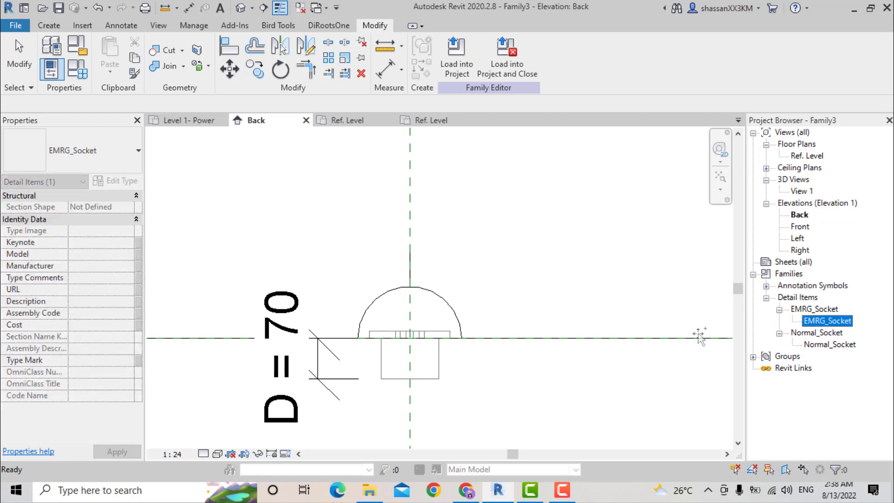
left_click_drag(629, 332, 466, 338)
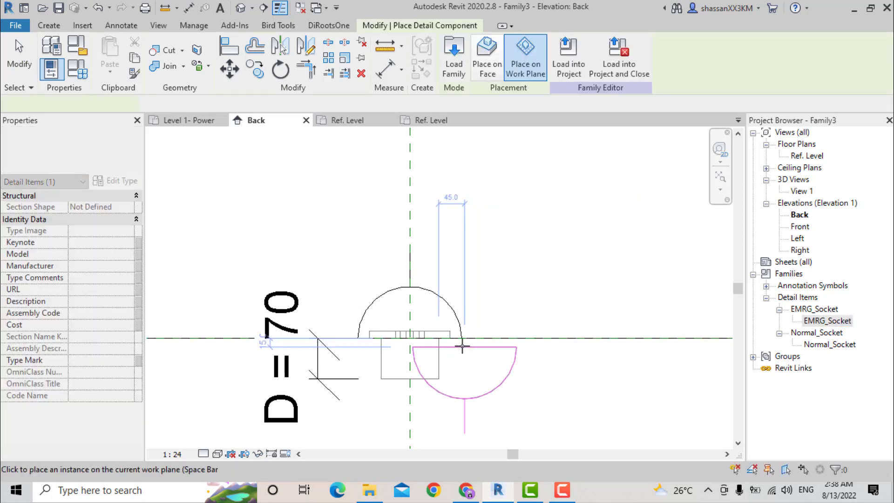
left_click(408, 342)
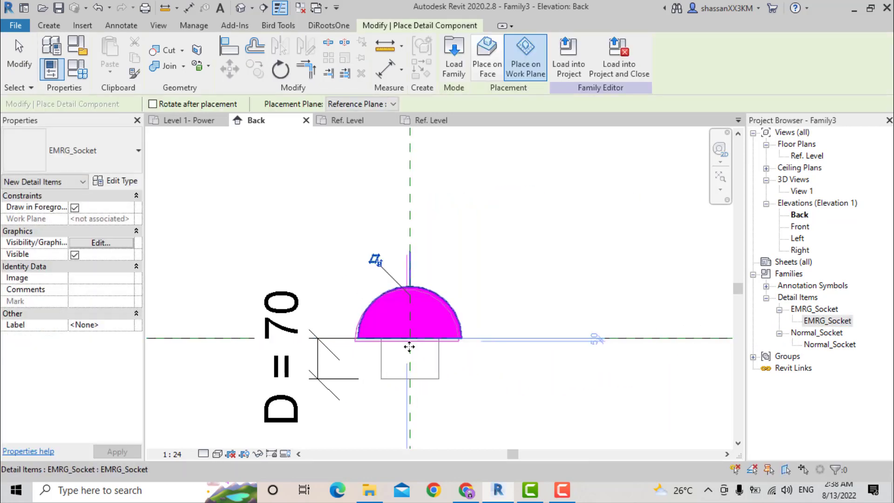
key("Escape")
key("Escape")
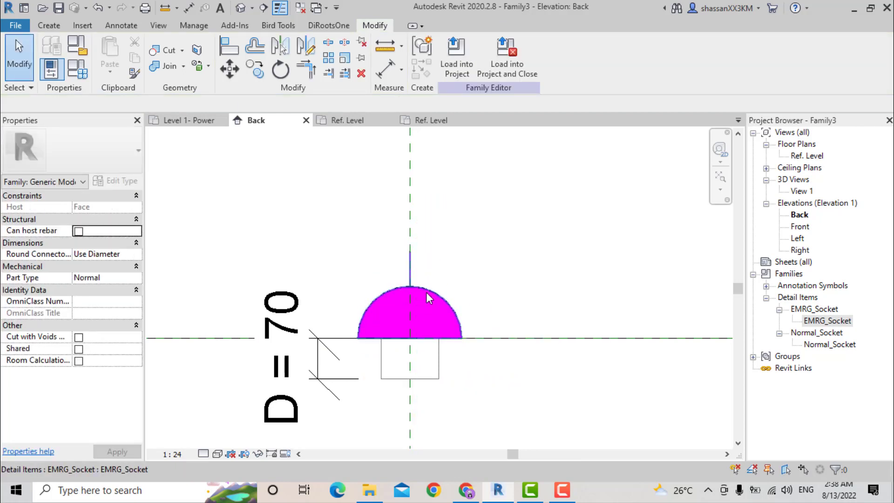
- Set the placed symbol's Label to Socket Type, then return to the EMRG_Socket plan
left_click(423, 300)
left_click(160, 104)
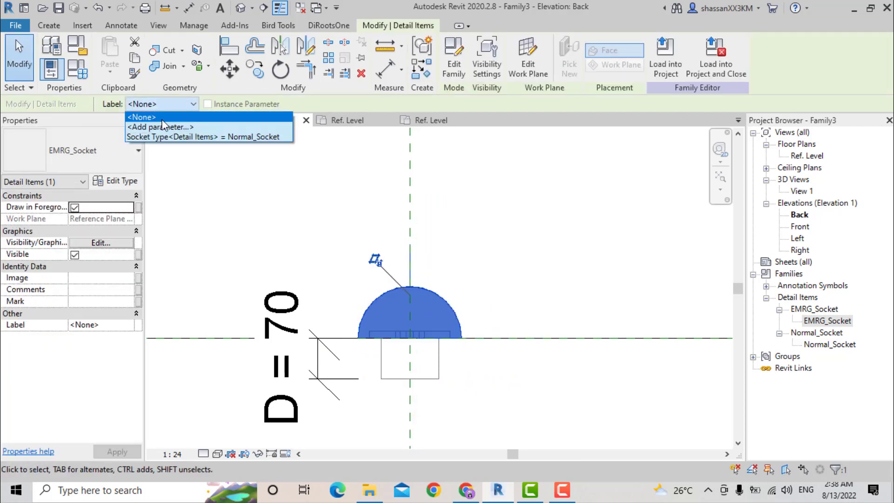
left_click(158, 137)
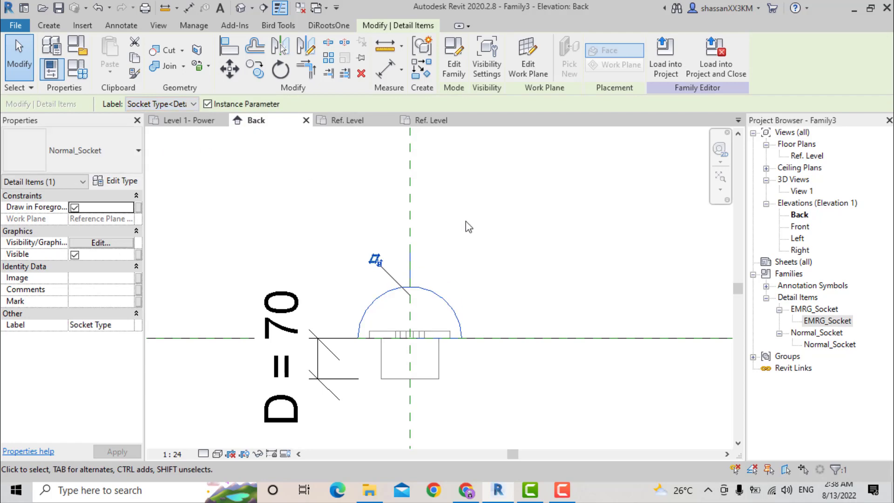
left_click(466, 222)
left_click(431, 121)
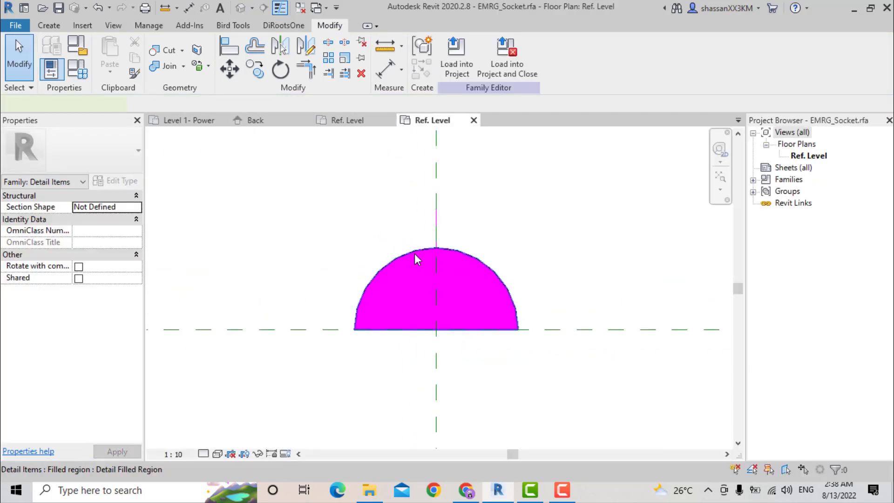
- Change the filled region's Foreground Pattern Color from magenta to orange
left_click(416, 259)
left_click(115, 181)
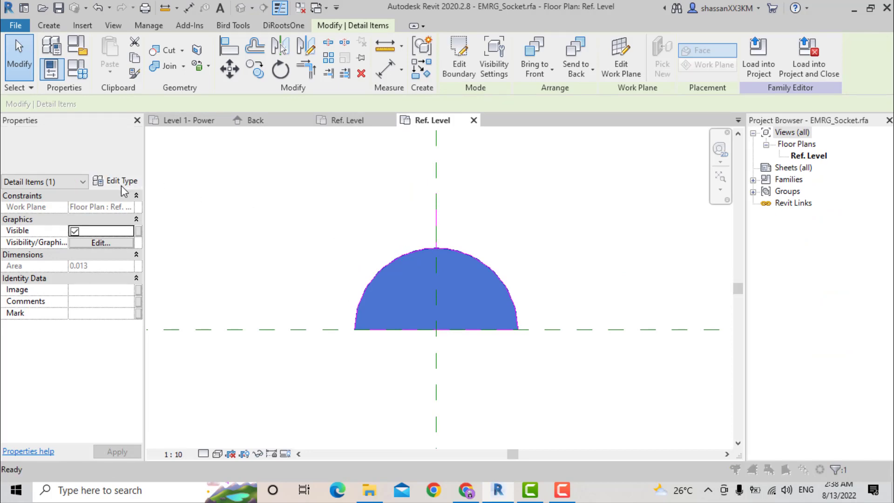
left_click(154, 198)
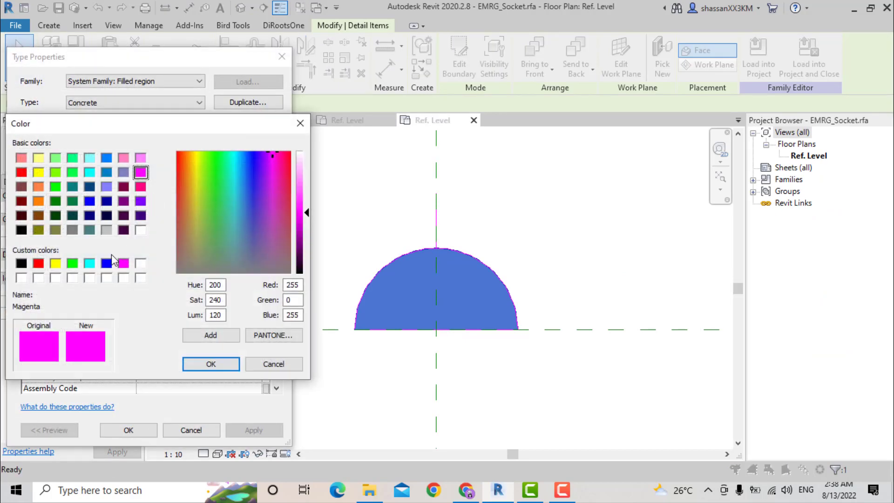
left_click(39, 201)
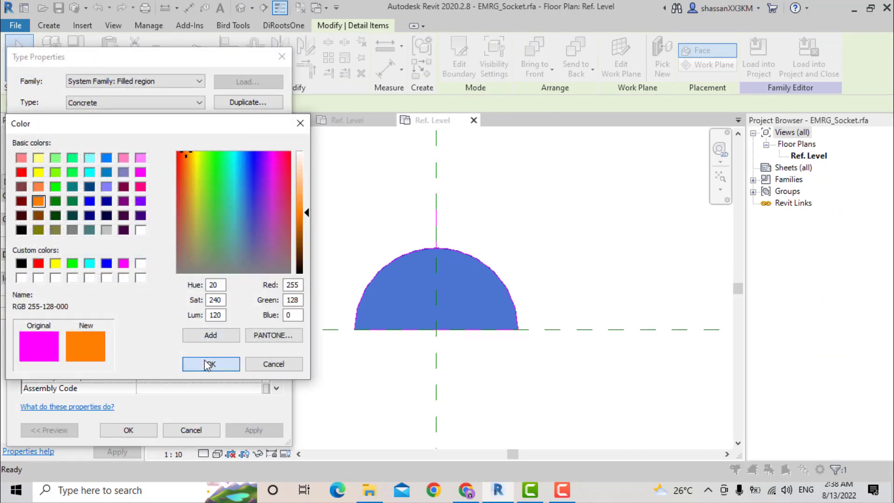
left_click(211, 364)
left_click(140, 431)
left_click(222, 354)
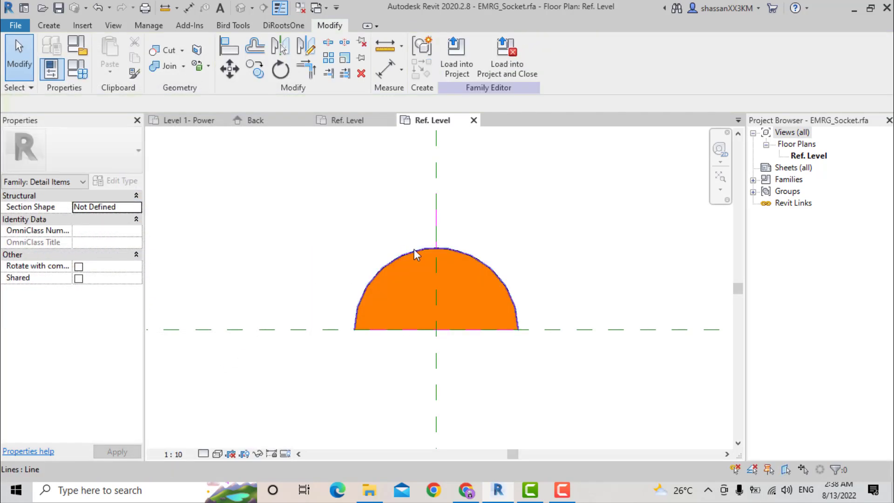
- Add a UPS subcategory under Detail Items with orange (RGB 255-128-000) line colour
key("v")
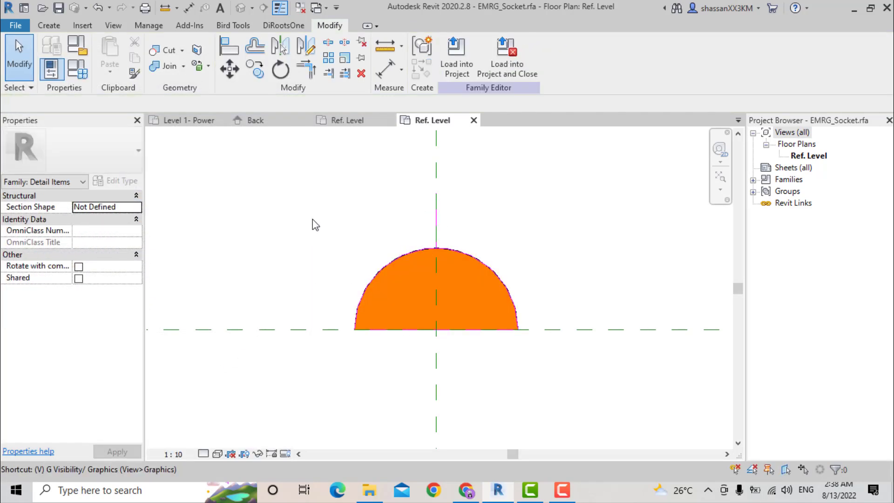
key("g")
left_click(331, 365)
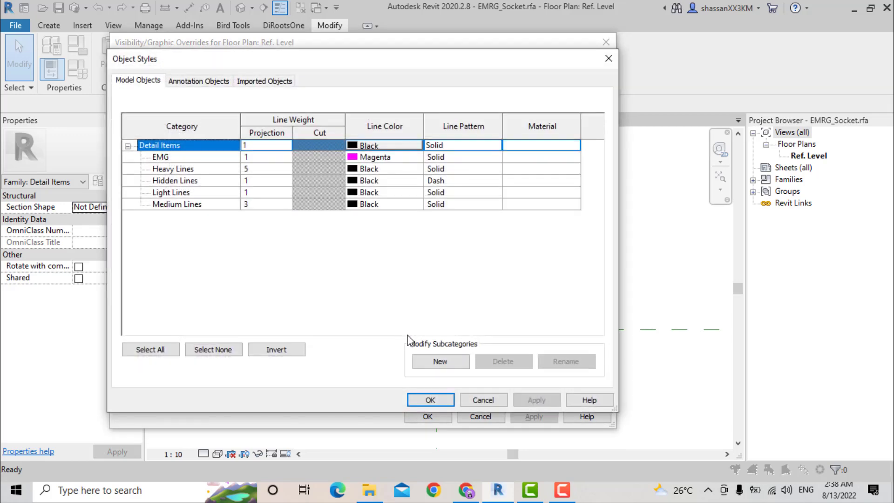
left_click(427, 361)
type("U")
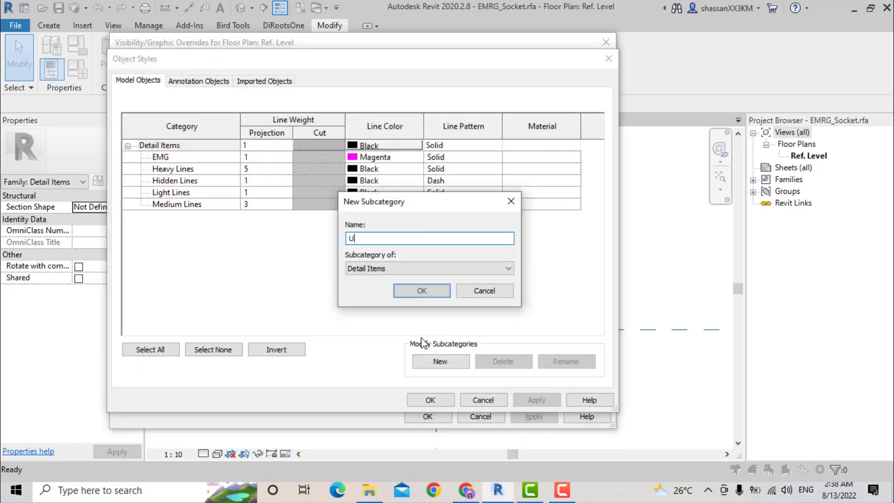
type("PS")
left_click(418, 293)
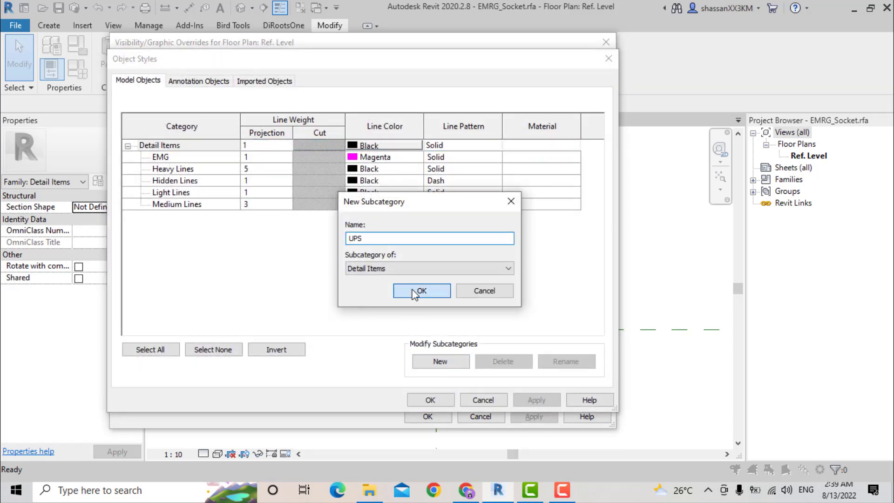
left_click(368, 216)
left_click(368, 217)
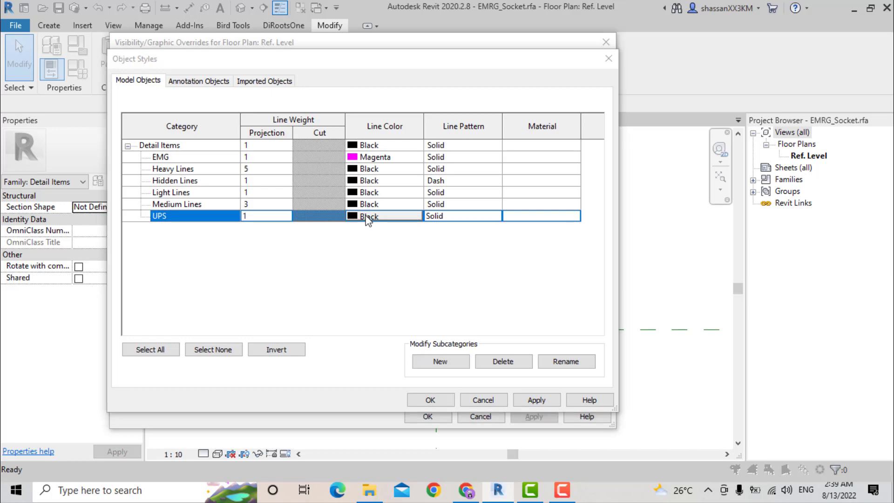
left_click(243, 184)
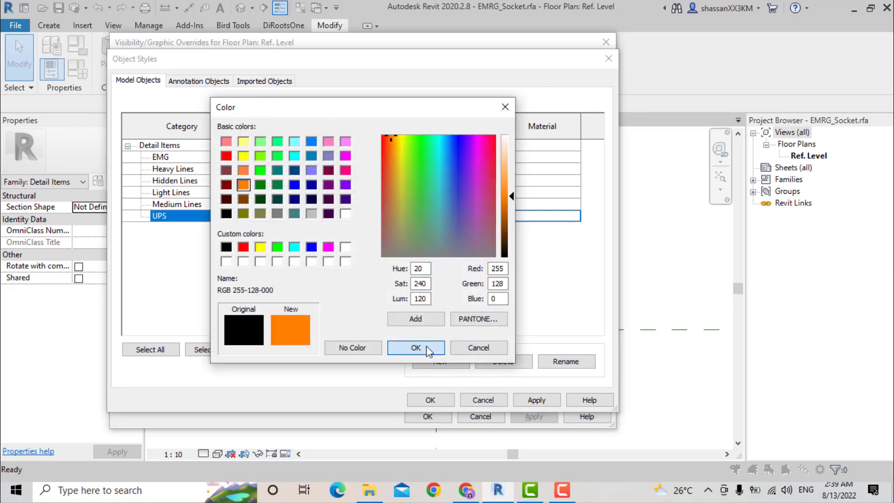
left_click(416, 347)
left_click(429, 399)
left_click(425, 415)
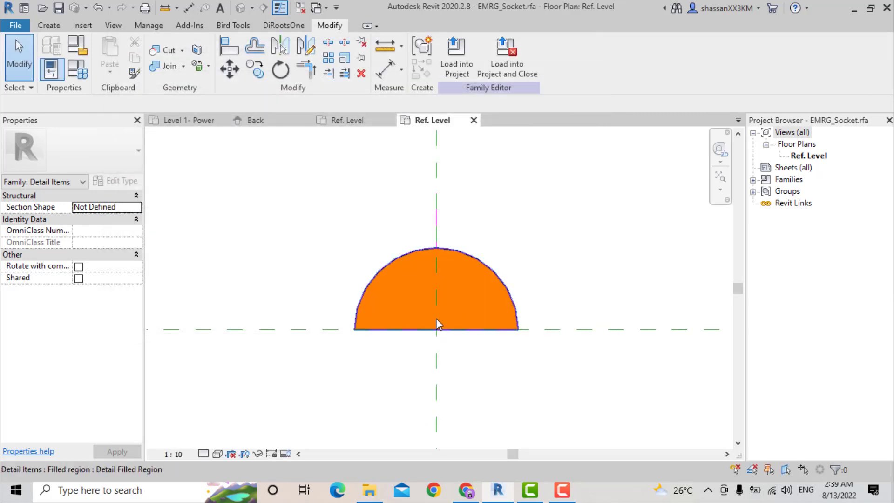
- Filter the selection to the EMG outline lines and move them to the UPS subcategory
mouse_move(292, 175)
left_mouse_down()
mouse_move(542, 364)
mouse_move(599, 379)
left_mouse_up()
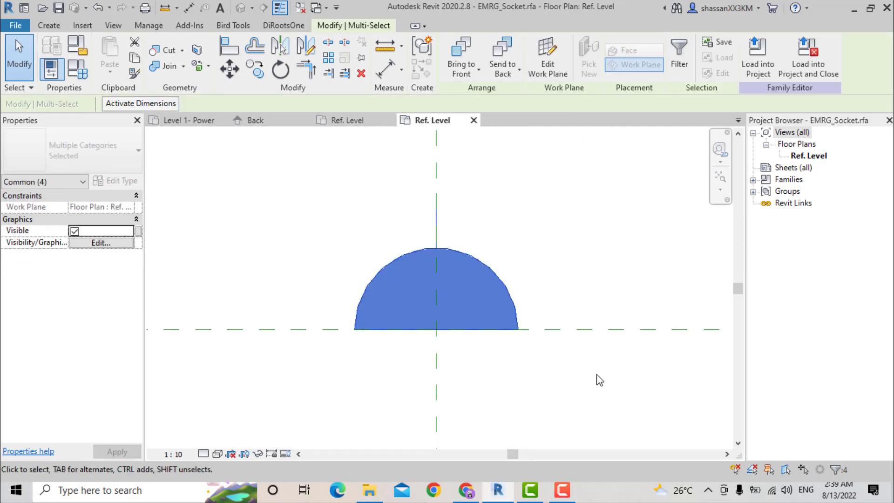
left_click(682, 68)
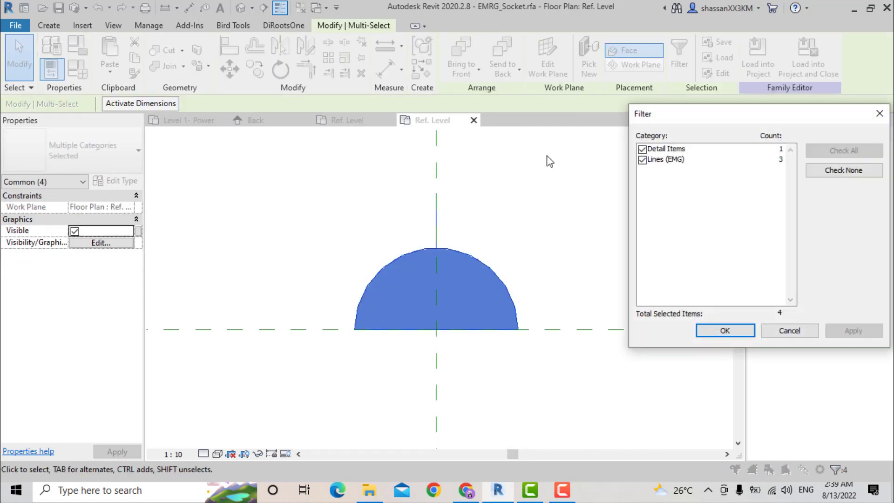
left_click(643, 149)
left_click(739, 331)
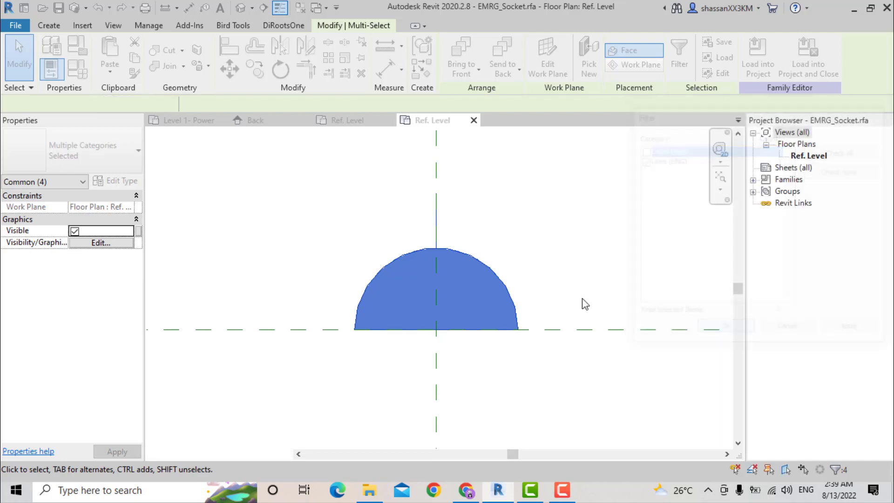
left_click(454, 63)
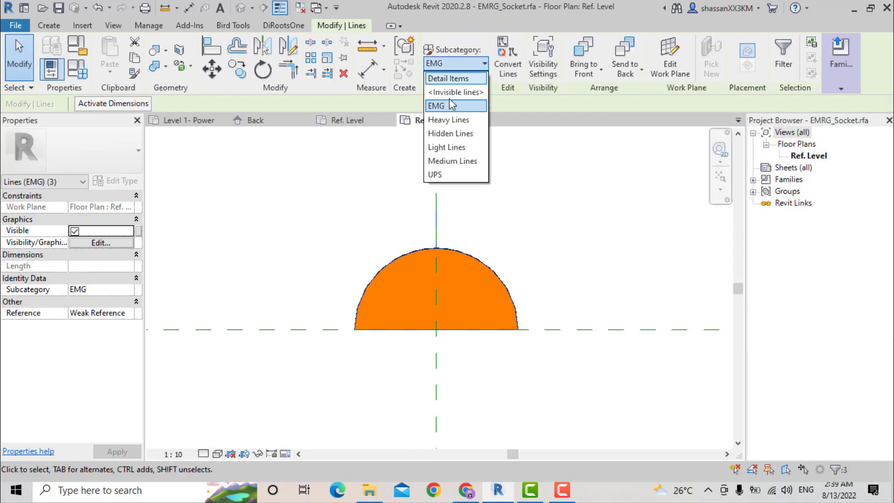
left_click(449, 100)
key("u")
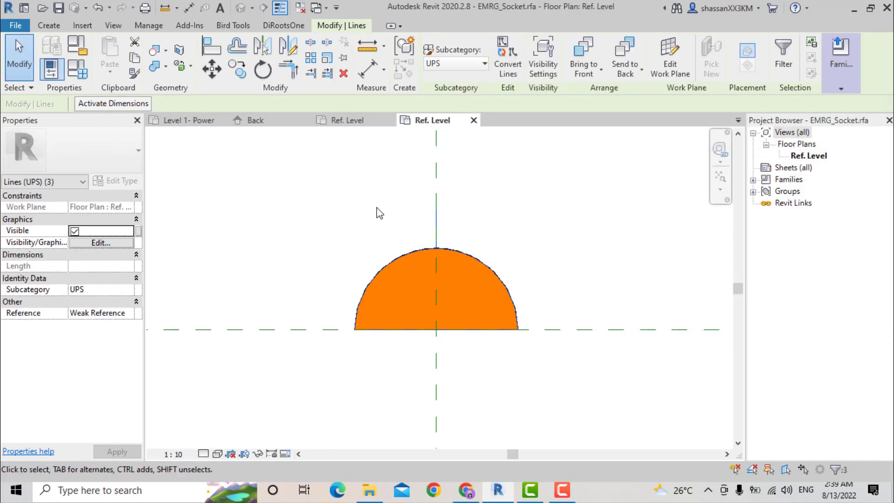
key("Escape")
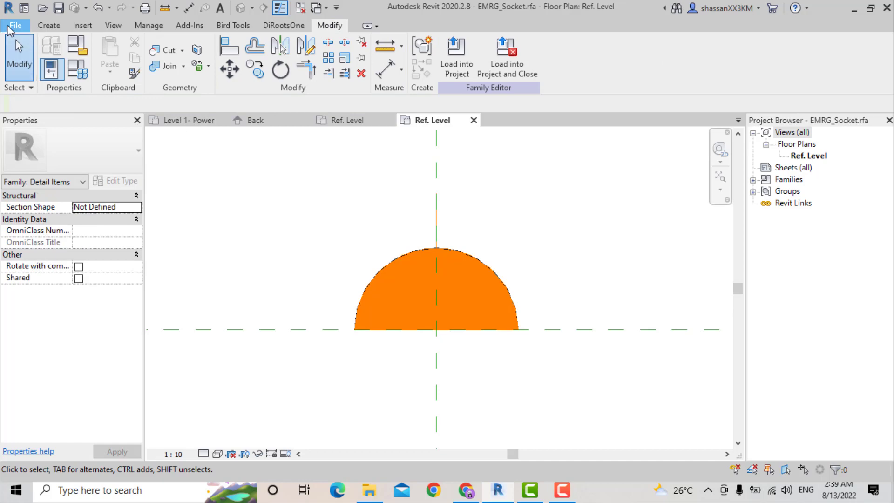
- Save the family as UPS_Socket.rfa and choose Family3 as the load target
left_click(16, 25)
mouse_move(21, 186)
left_click(156, 180)
left_click(336, 339)
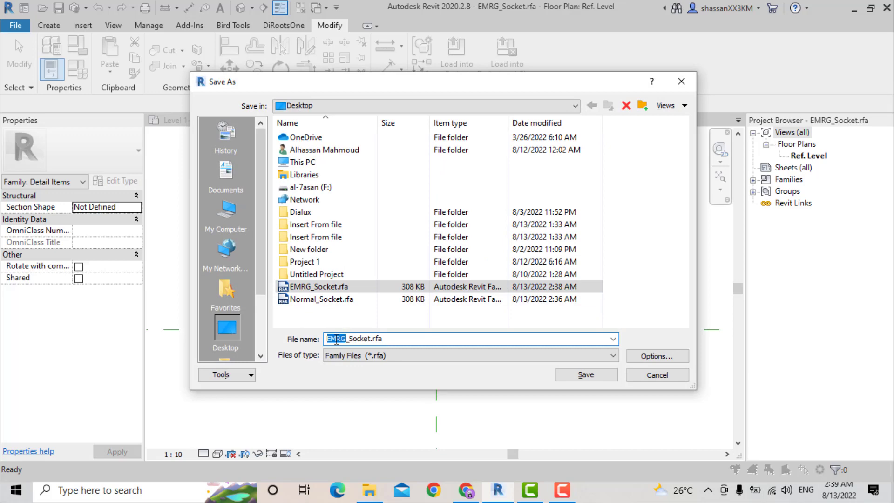
type("UPS")
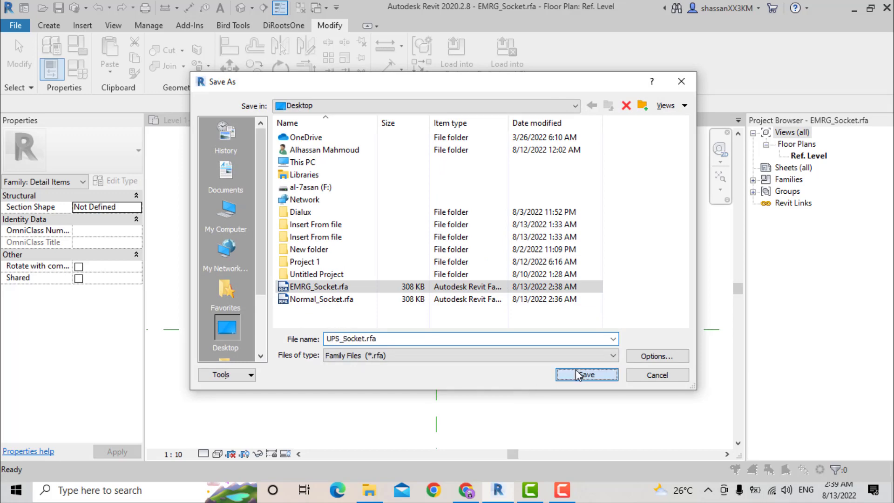
left_click(580, 375)
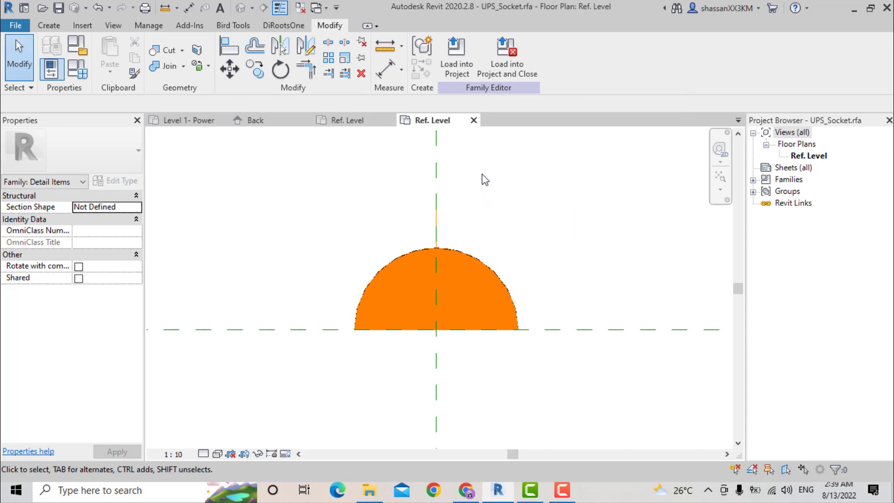
left_click(457, 55)
left_click(363, 185)
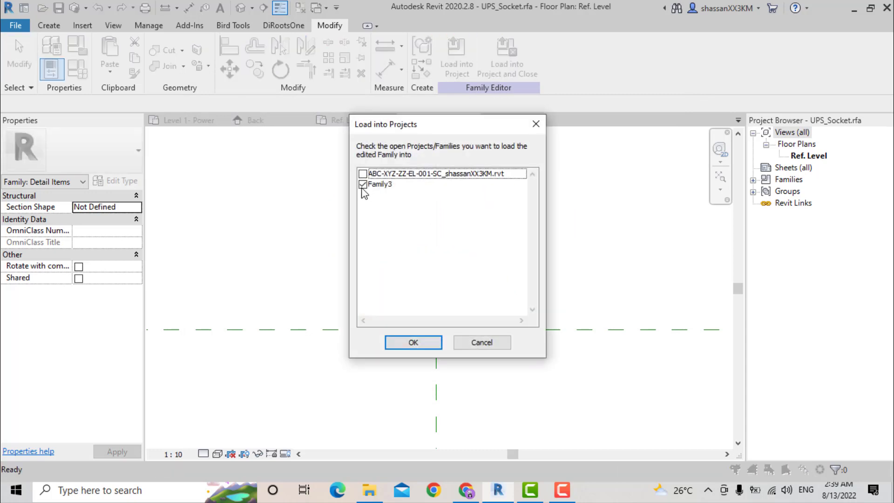
- Load into Family3 and place UPS_Socket at the centre of the Back elevation
left_click(415, 340)
key("Escape")
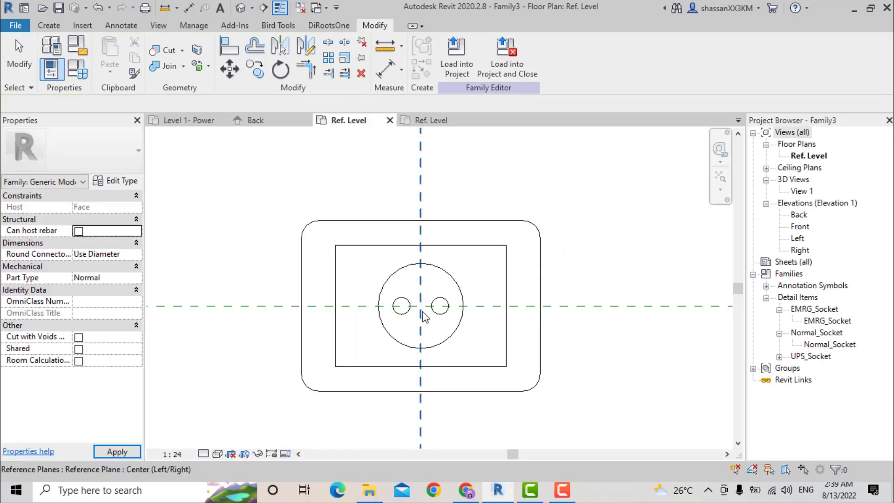
key("Escape")
double_click(800, 215)
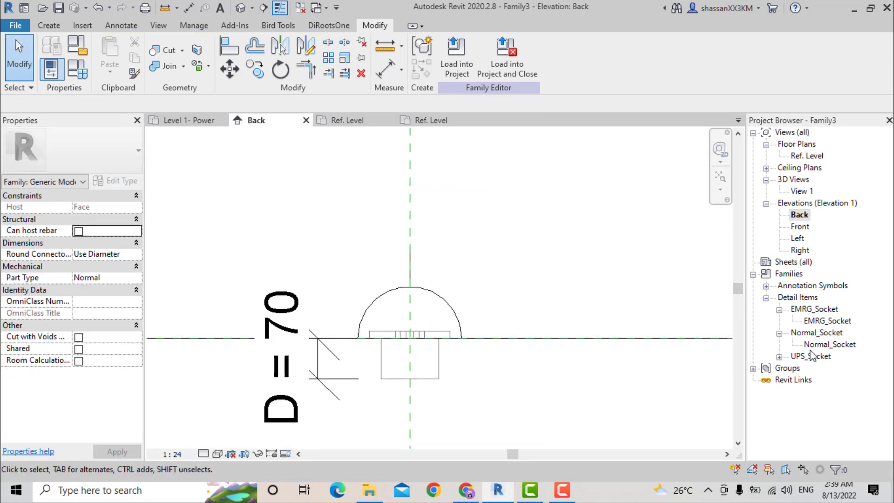
left_click(780, 357)
left_click_drag(824, 368, 496, 338)
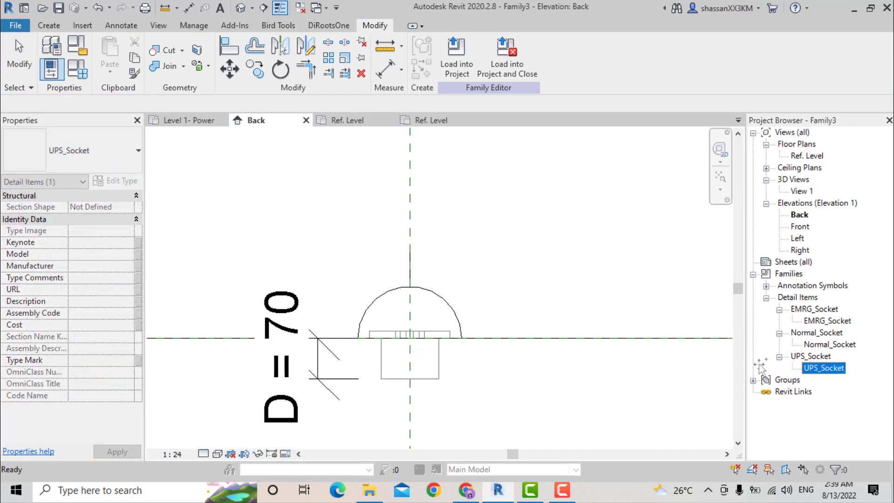
key("space")
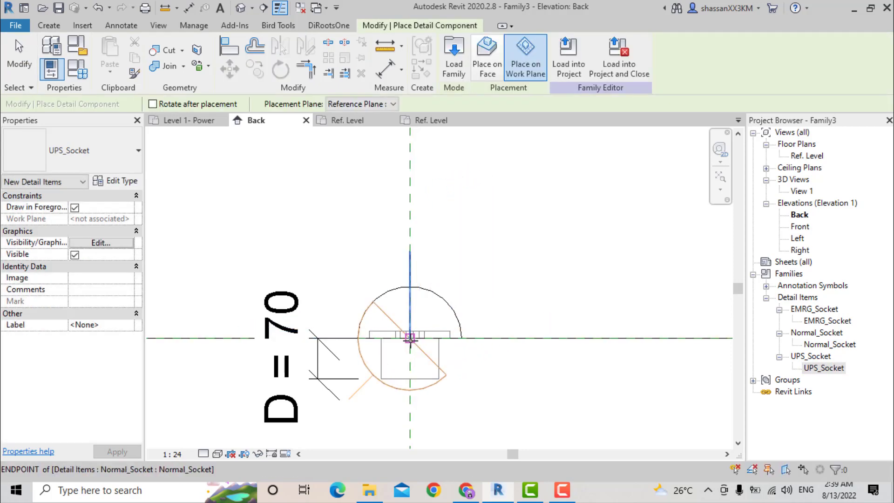
left_click(410, 338)
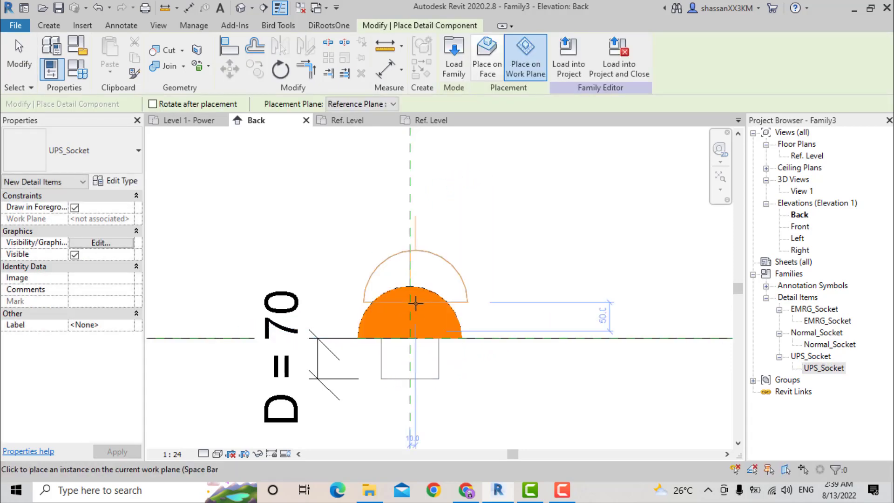
- Label the placed UPS_Socket with the Socket Type instance parameter
key("Escape")
left_click(418, 292)
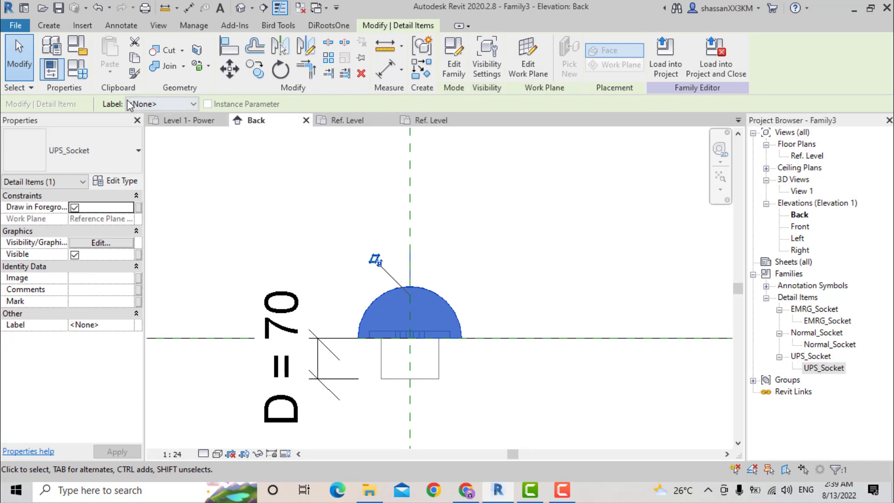
left_click(132, 105)
left_click(186, 136)
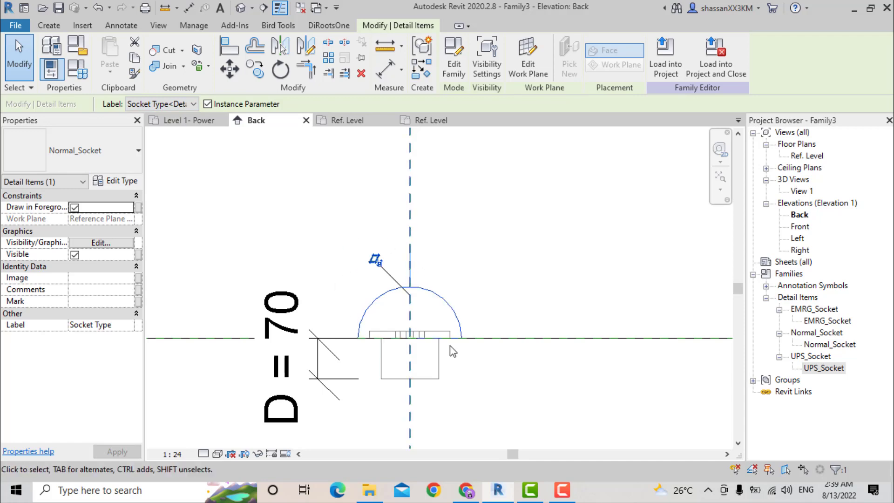
- Create a Normal_Socket family type with Socket Type set to Normal_Socket
left_click(77, 70)
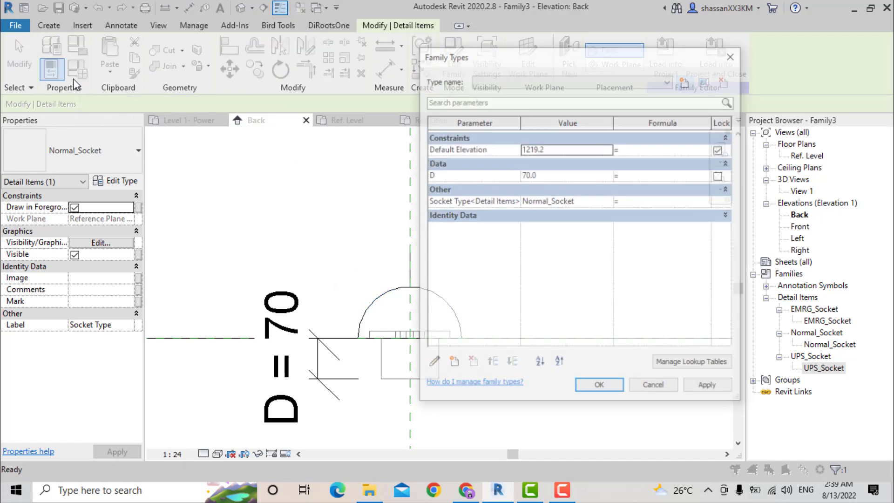
left_click(686, 81)
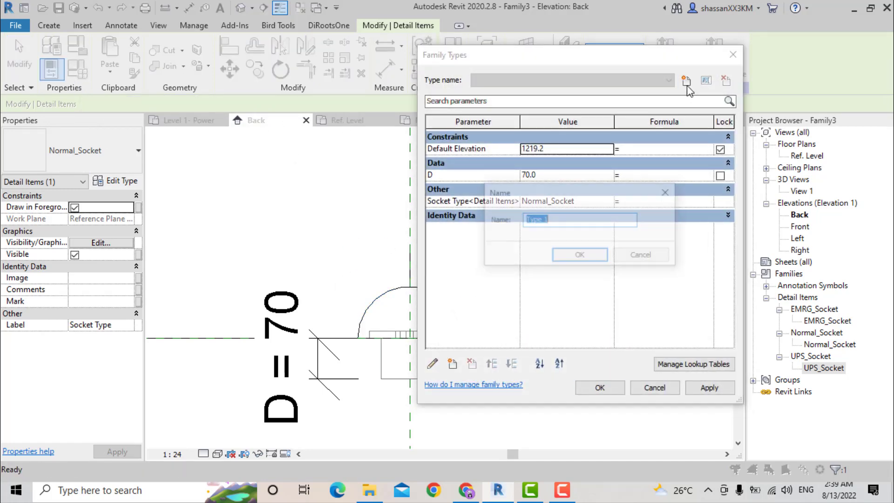
key("BackSpace")
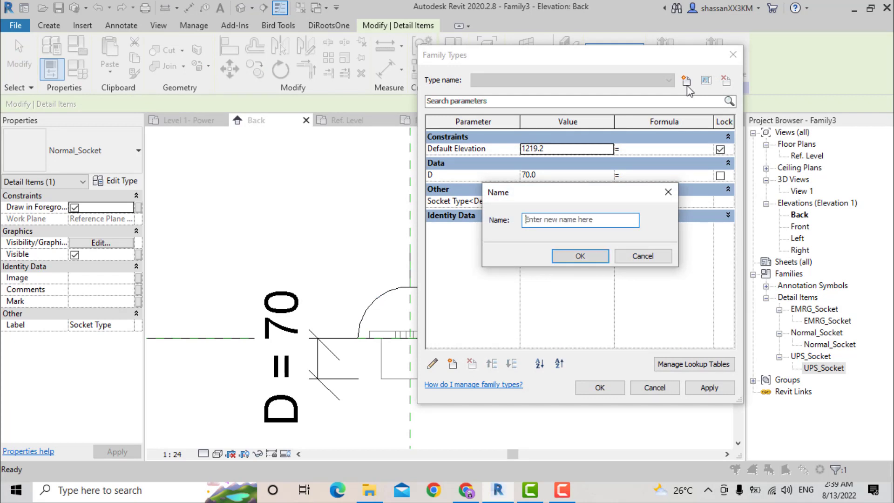
type("Normal_Socket")
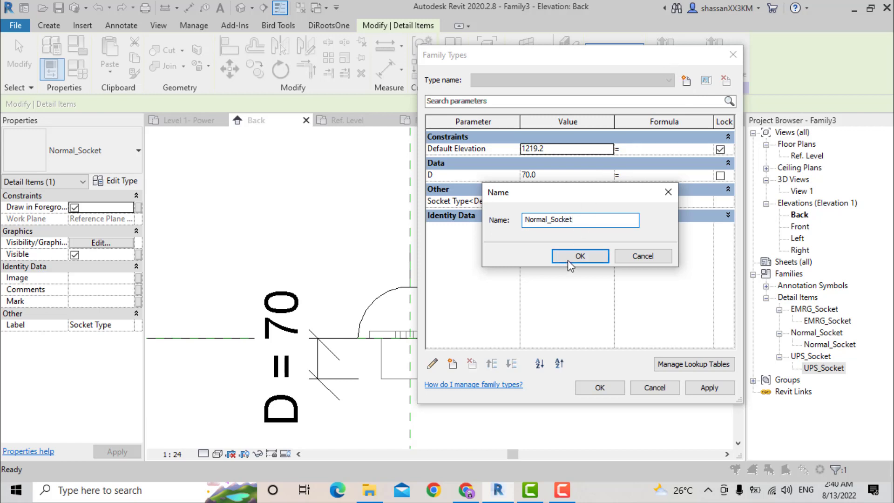
left_click(568, 259)
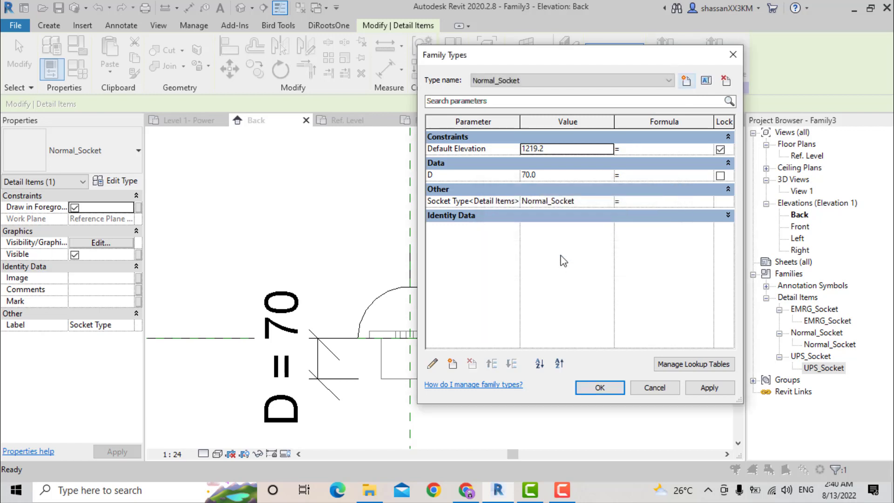
left_click(534, 202)
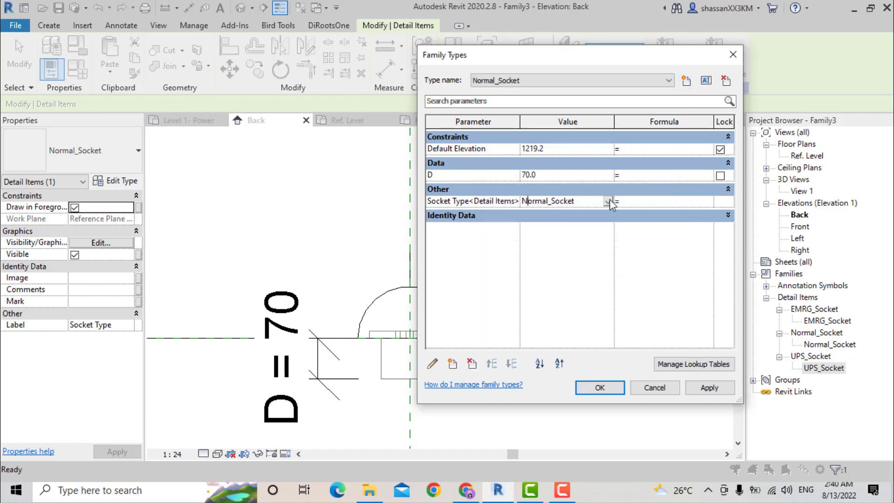
left_click(608, 201)
left_click(596, 224)
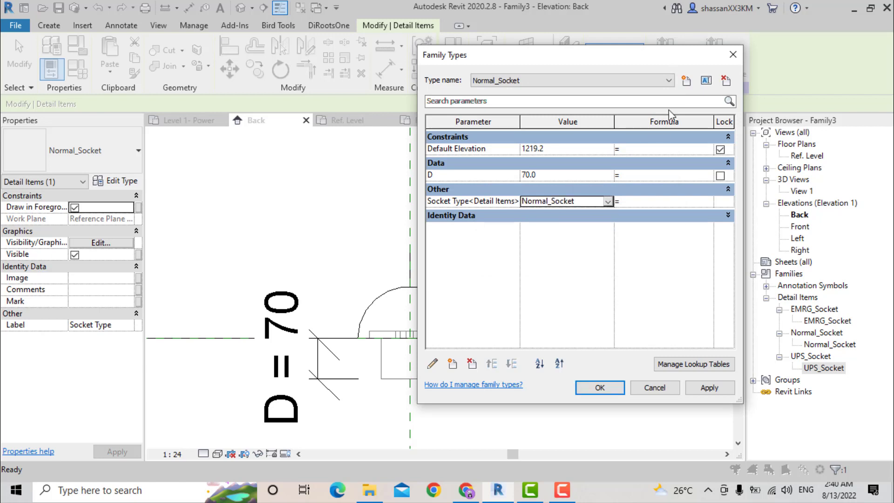
- Add an EMERGNECY SOCKET type linked to EMRG_Socket
left_click(686, 81)
type("EMERGNECY SOCKET")
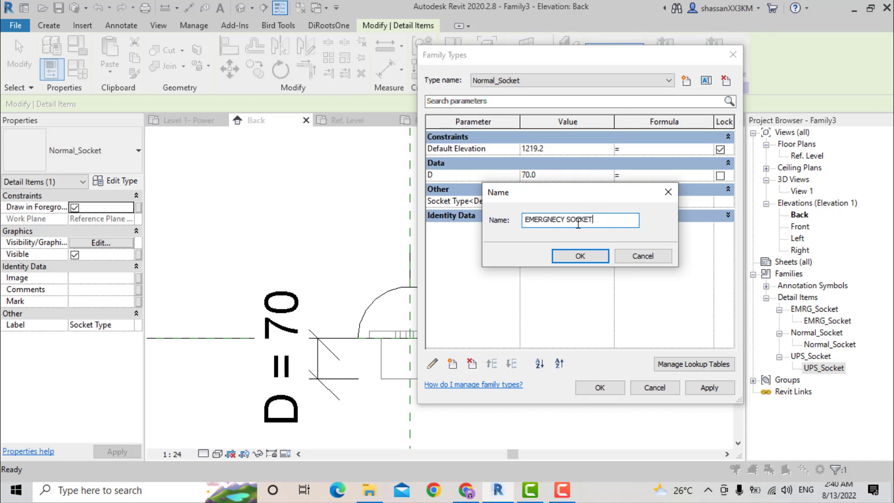
left_click(580, 256)
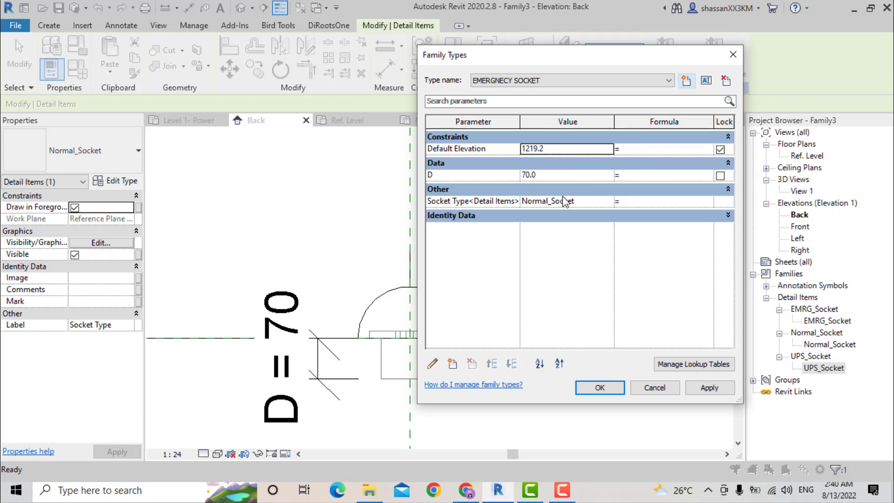
left_click(564, 201)
left_click(609, 201)
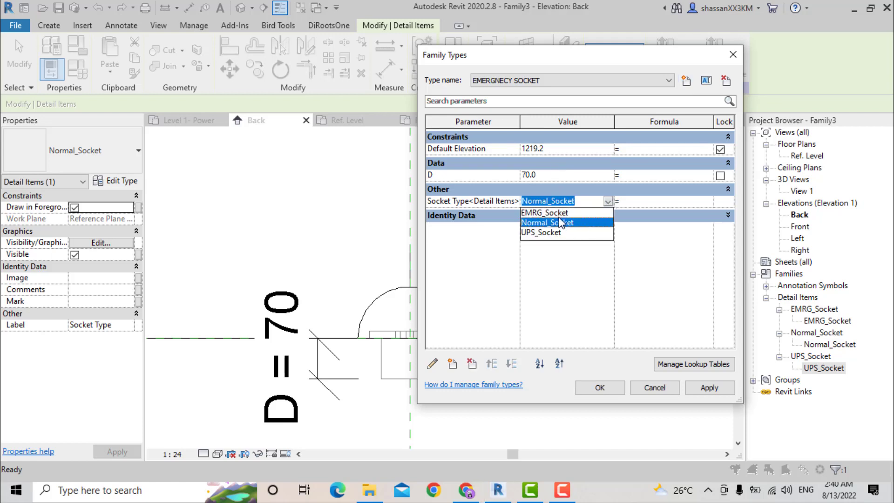
left_click(560, 214)
- Add a UPS_SOCKET type linked to UPS_Socket and apply the new types
left_click(687, 82)
type("UPS_SOCKET")
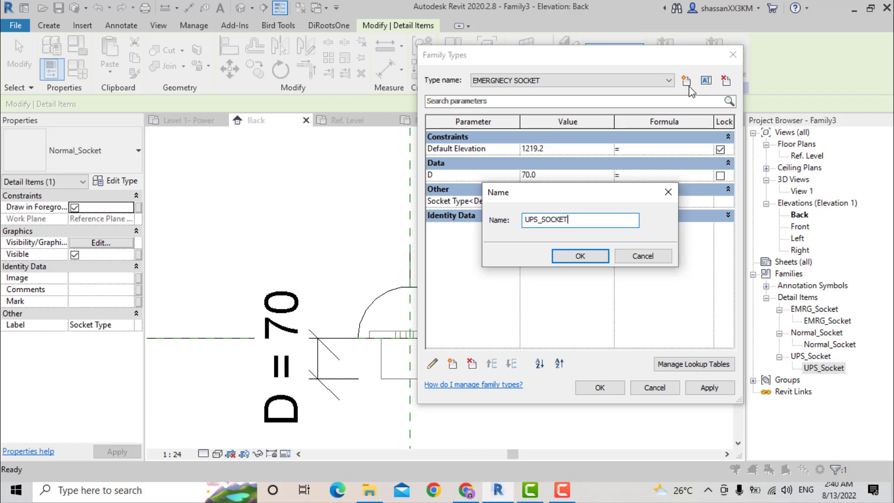
left_click(580, 256)
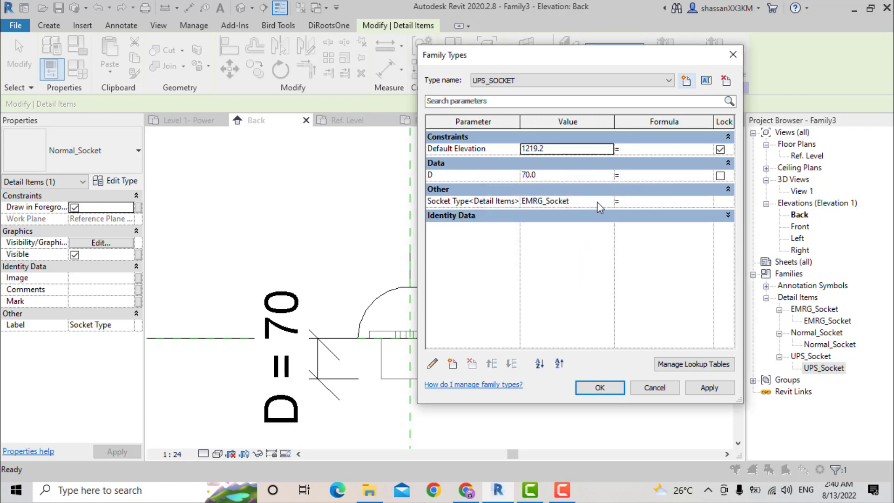
left_click(597, 202)
left_click(608, 202)
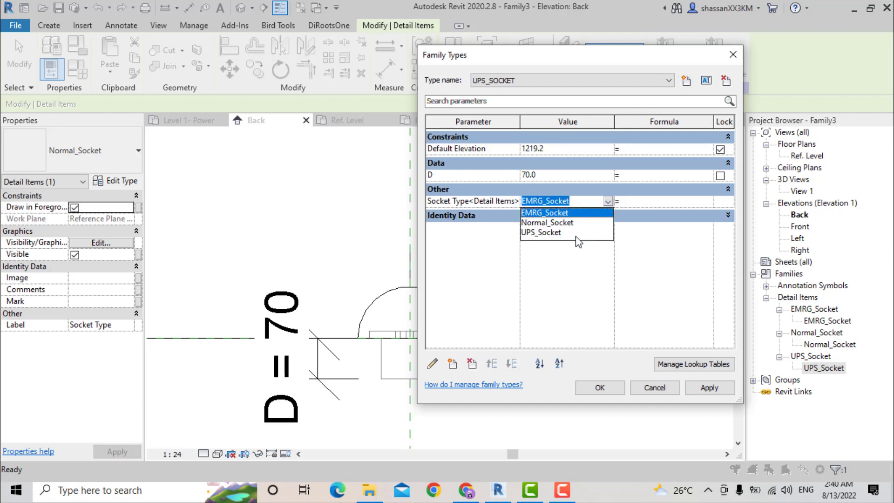
left_click(559, 232)
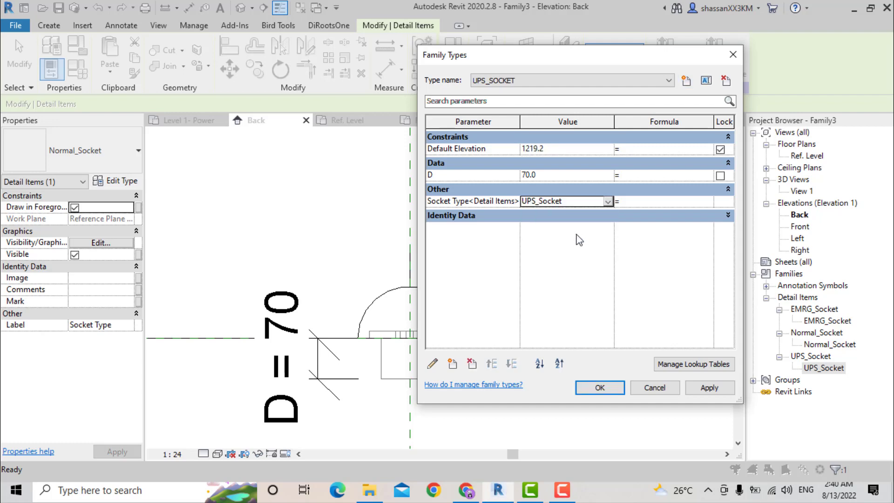
left_click(599, 387)
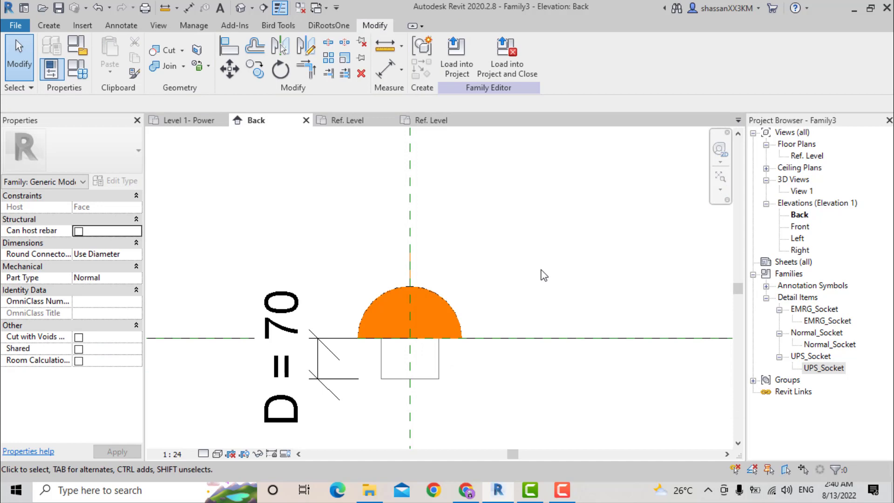
- Set the family category to Electrical Fixtures
left_click(78, 47)
left_click(254, 171)
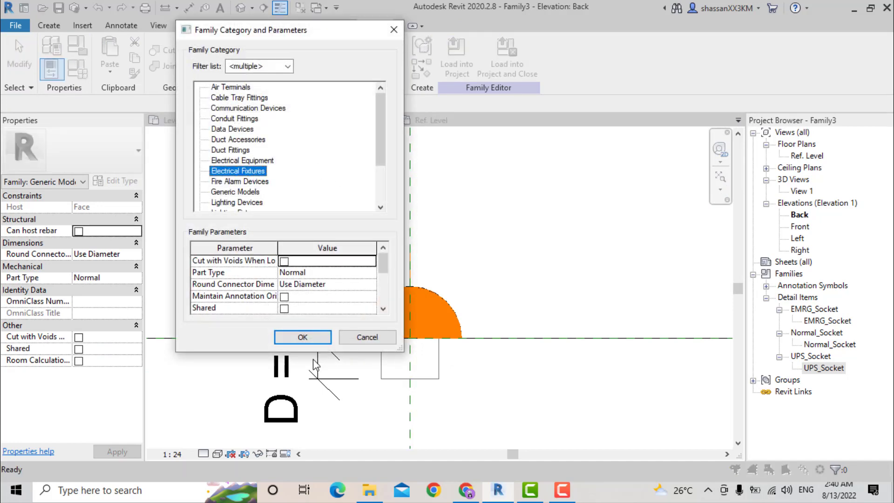
left_click(303, 337)
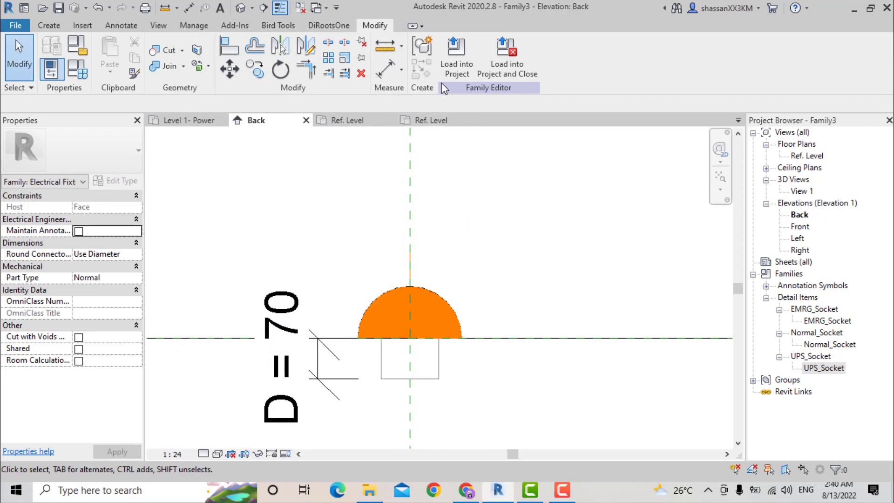
- Place an electrical connector on the socket box's face
left_click(46, 26)
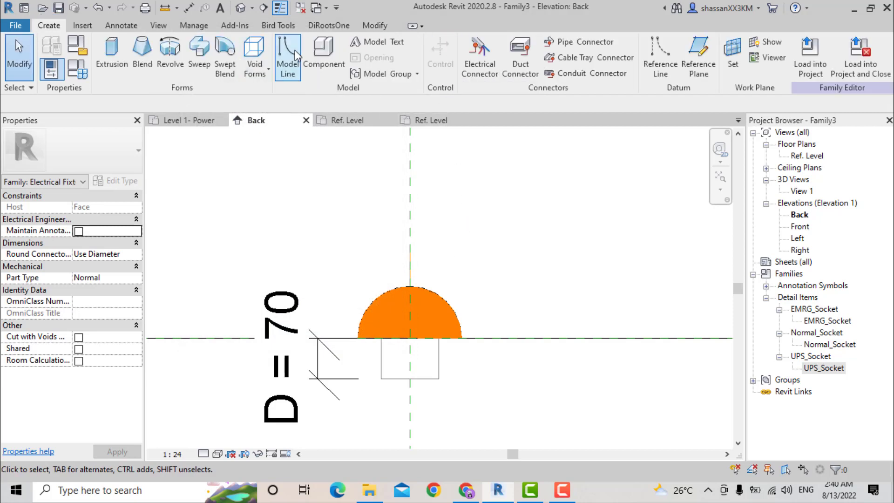
left_click(478, 70)
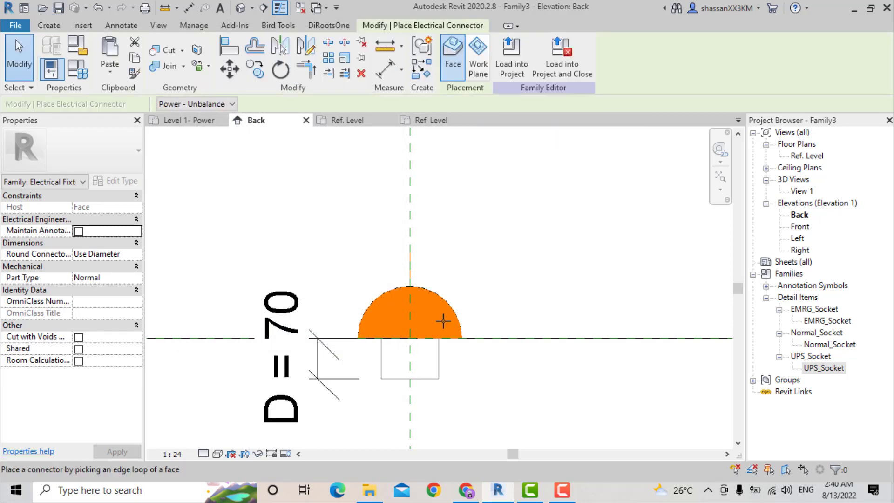
left_click(442, 357)
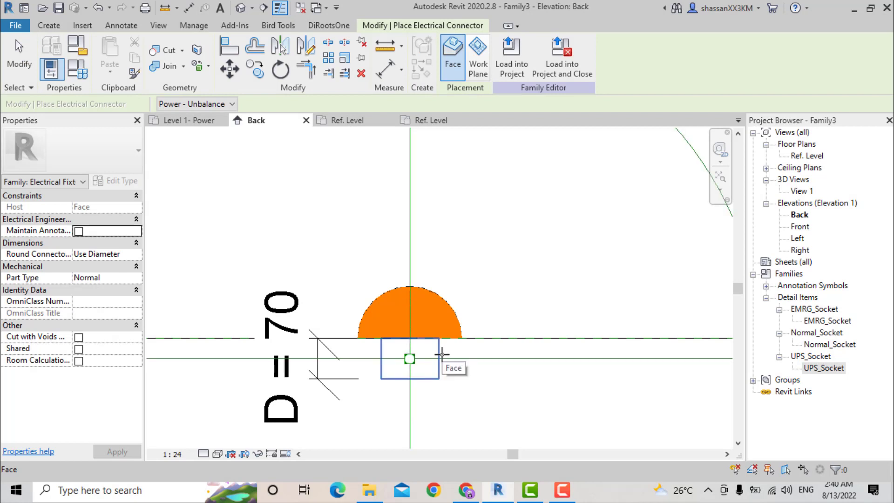
key("Escape")
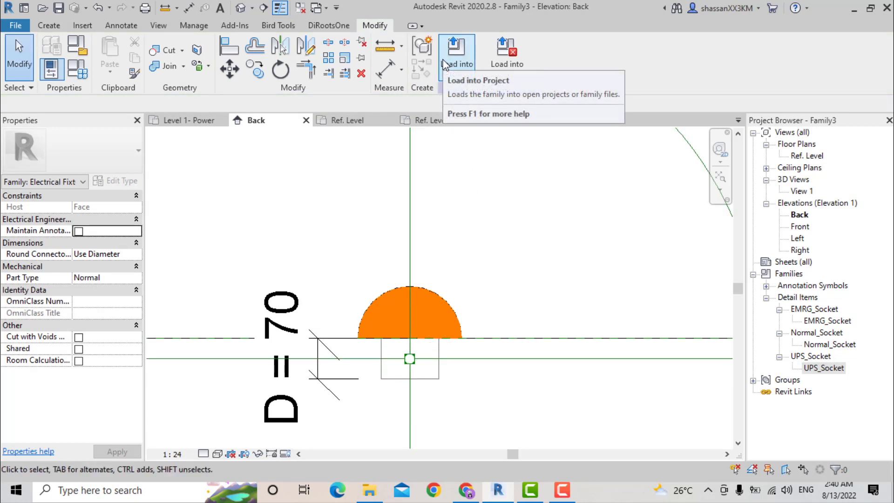
- Load Family3 into the ABC-XYZ-ZZ-EL-001-SC project and place a Normal_Socket in Level 1- Power
left_click(446, 65)
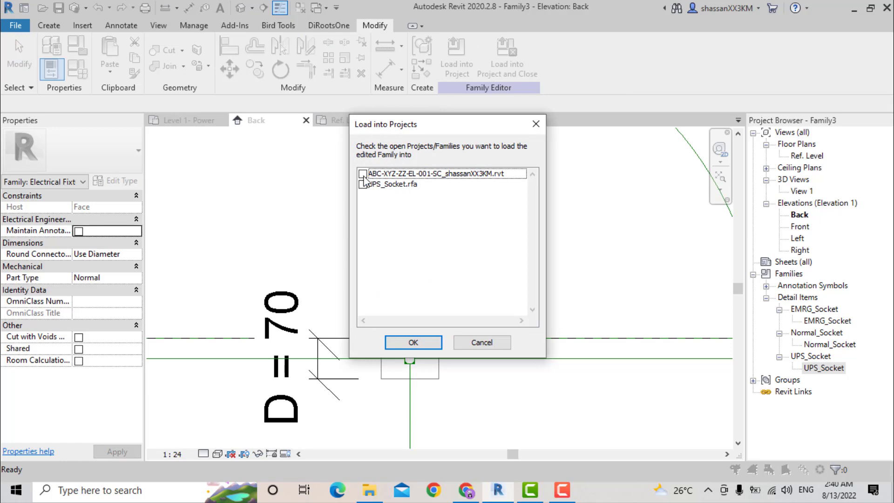
left_click(363, 174)
left_click(410, 342)
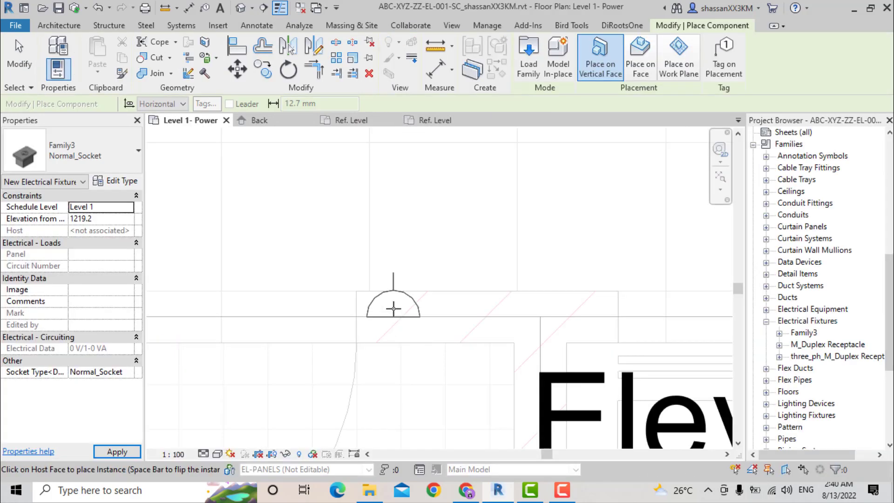
left_click(393, 294)
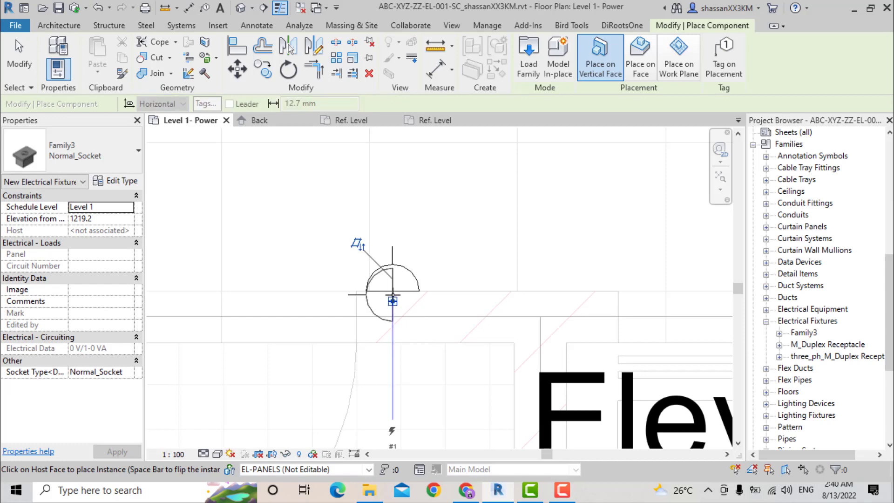
key("Escape")
key("Escape")
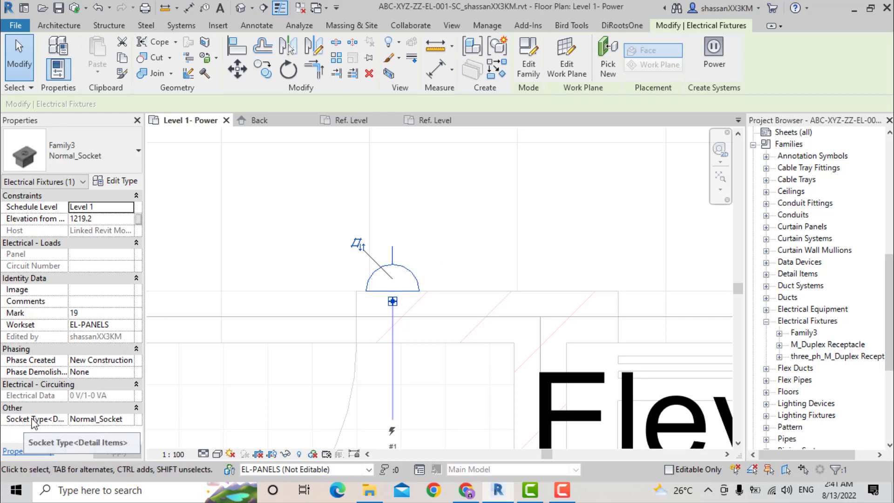
- Switch the placed socket's Socket Type to EMRG_Socket
left_click(97, 420)
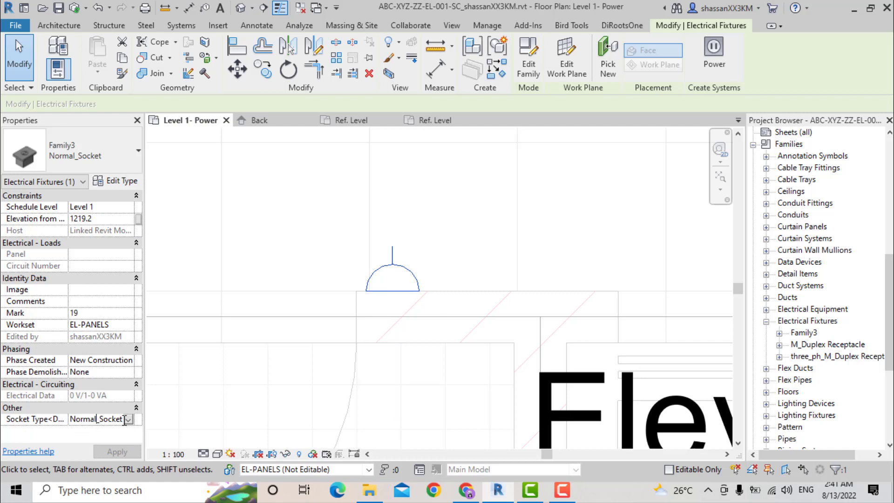
left_click(127, 419)
left_click(98, 431)
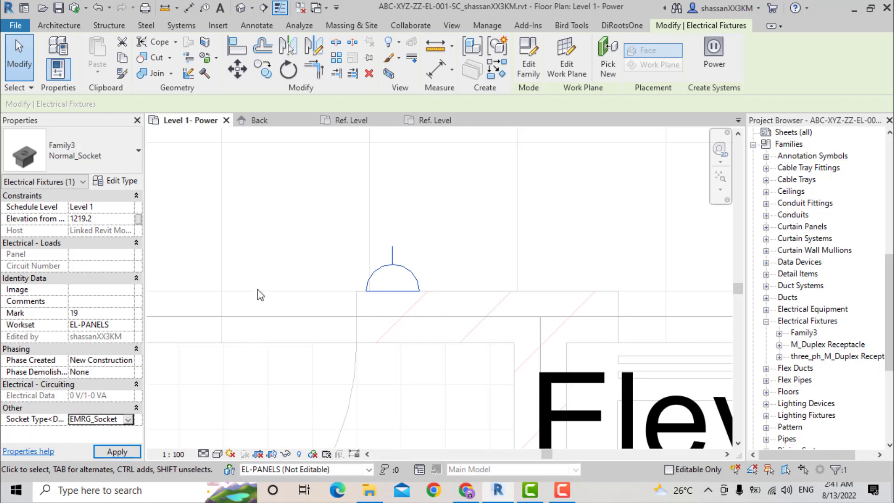
left_click(355, 244)
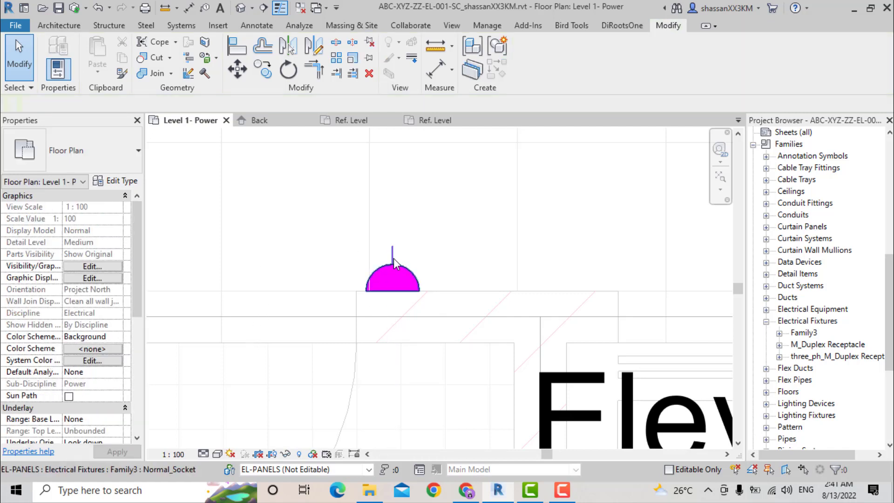
- Change the socket's Socket Type to UPS_Socket and deselect it
left_click(381, 291)
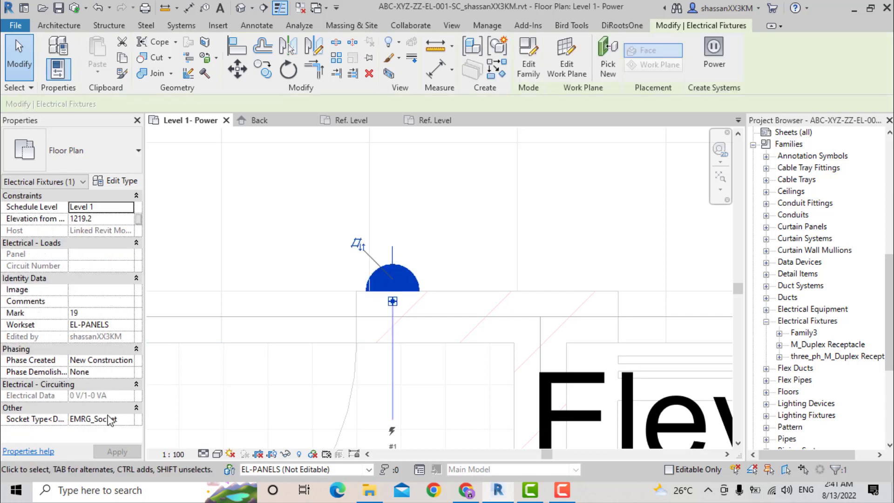
left_click(129, 420)
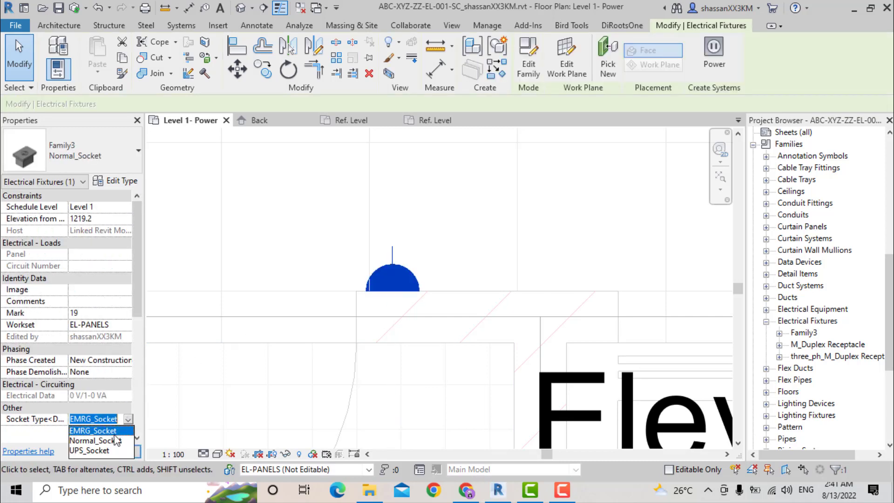
left_click(93, 447)
key("Escape")
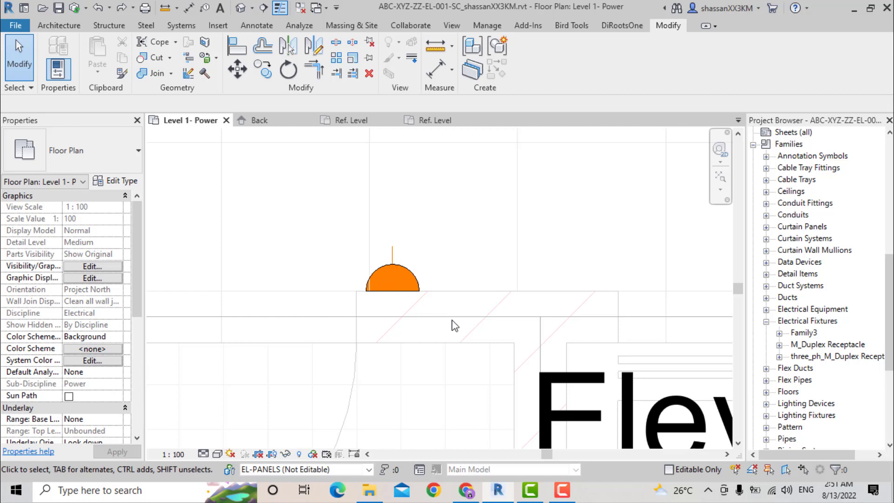
- Place an M_Lighting Switches Three Way device on the socket's host face
left_click(180, 26)
left_click(624, 76)
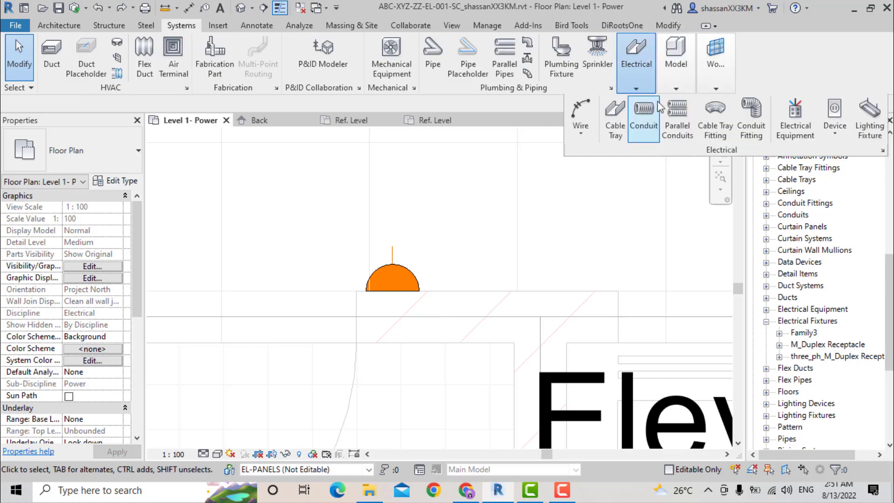
left_click(834, 131)
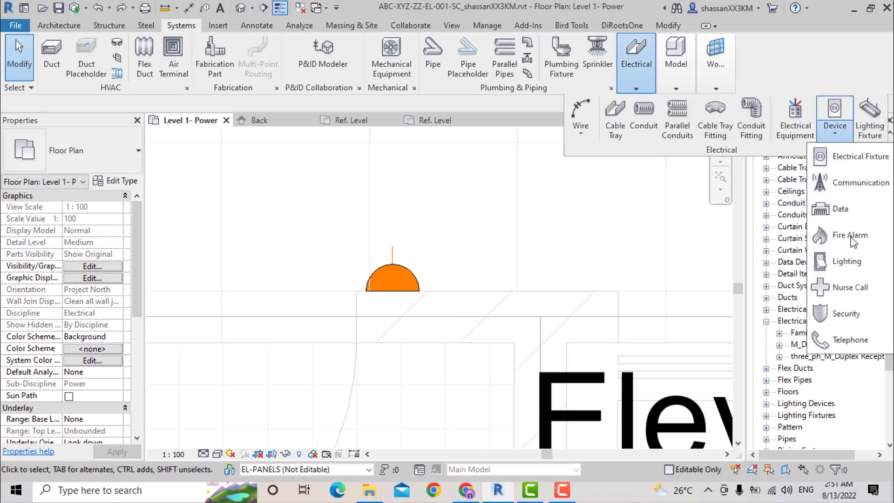
left_click(847, 261)
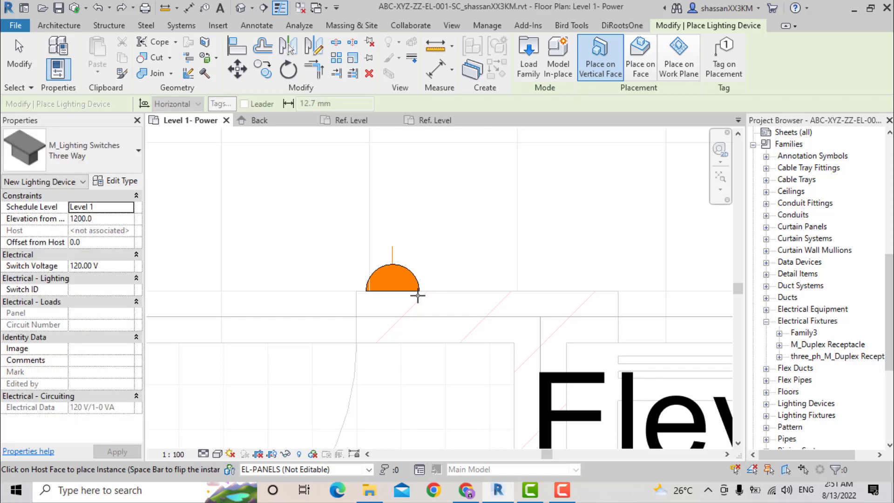
left_click(391, 292)
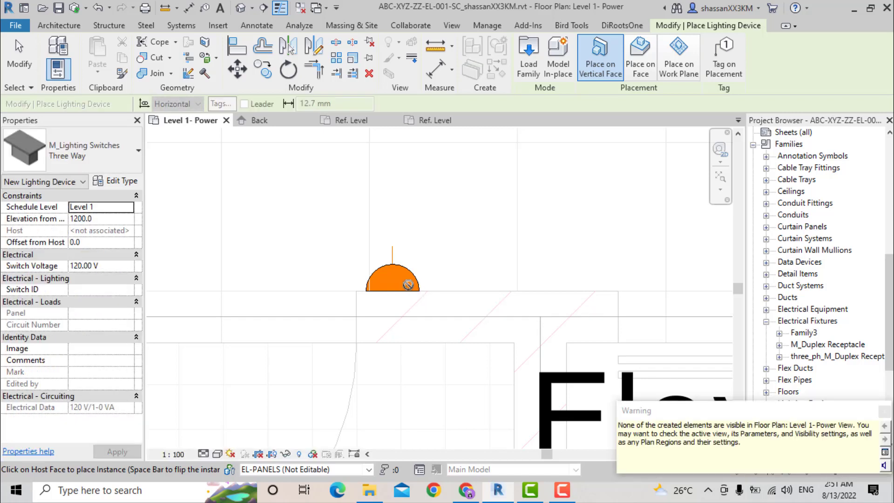
key("Escape")
key("Escape")
key("v")
key("v")
key("Escape")
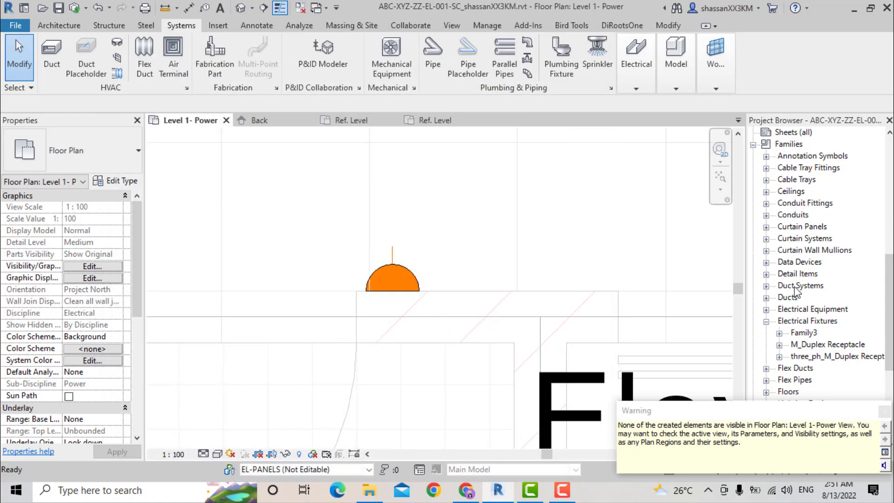
- Turn on Lighting Devices in the Electrical Plan template's V/G overrides, then select the switch
scroll(97, 390, "down", 5)
scroll(98, 390, "down", 3)
left_click(93, 336)
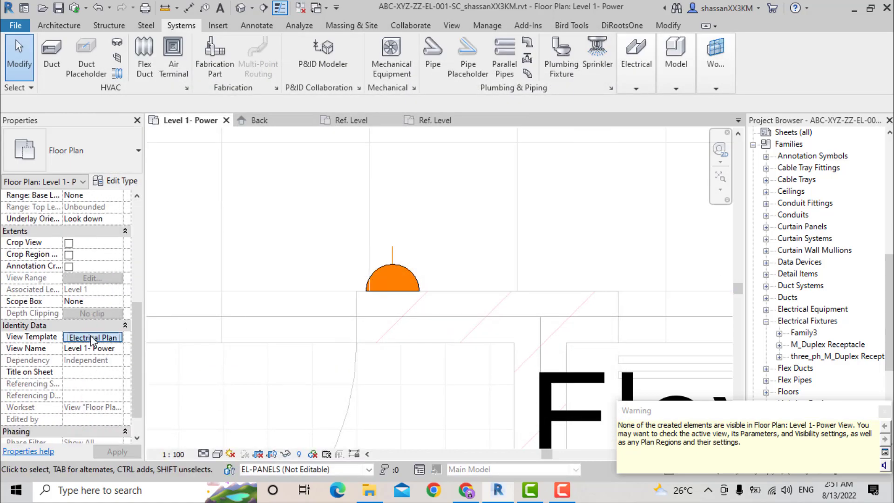
left_click(526, 215)
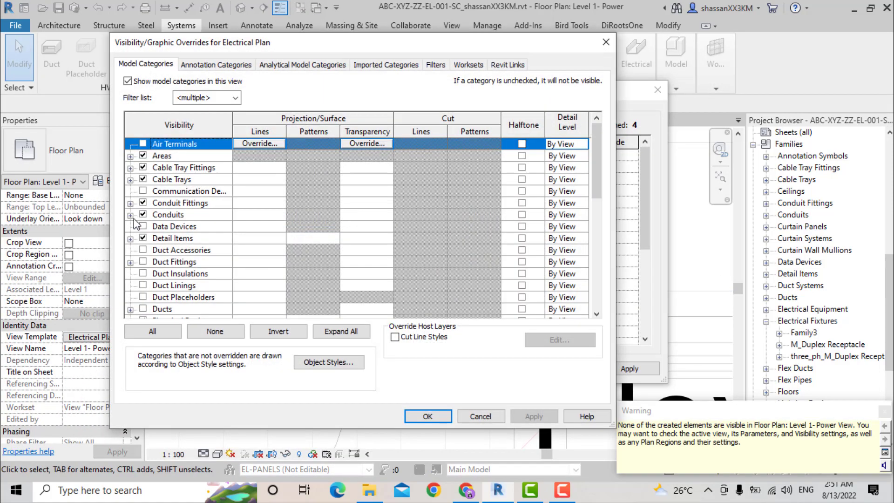
left_click(171, 238)
scroll(171, 238, "down", 3)
left_click(169, 297)
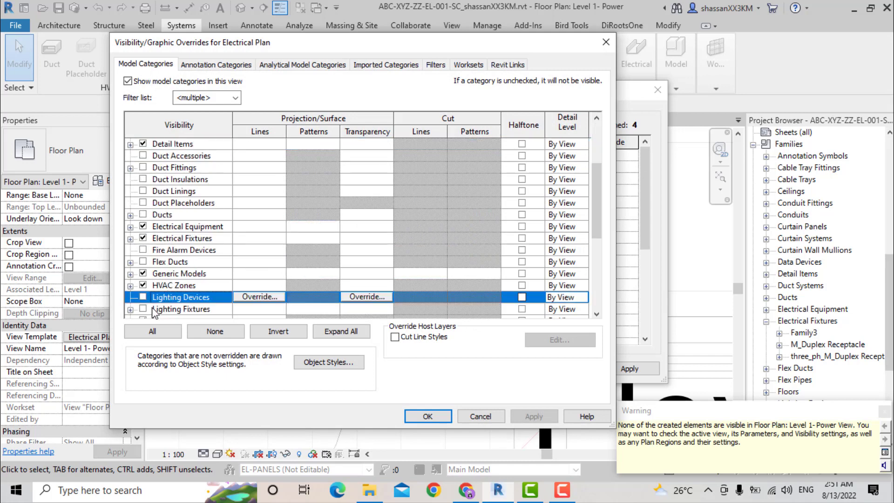
left_click(143, 298)
left_click(412, 414)
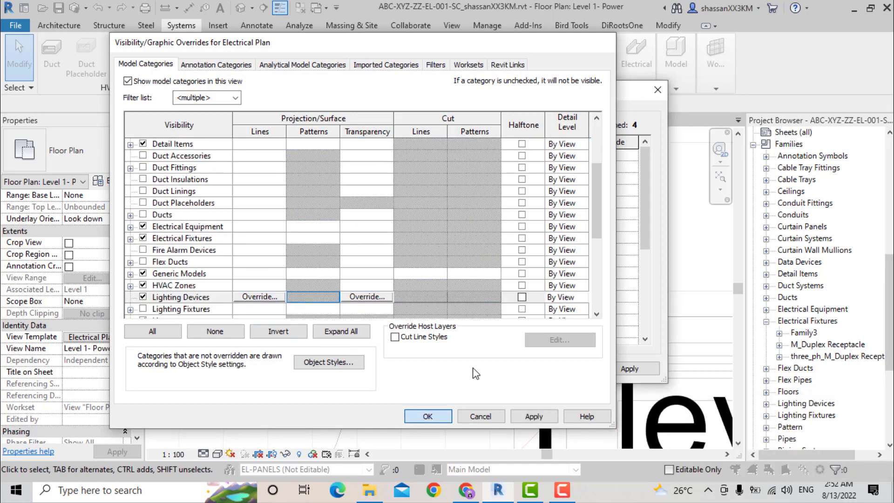
left_click(507, 368)
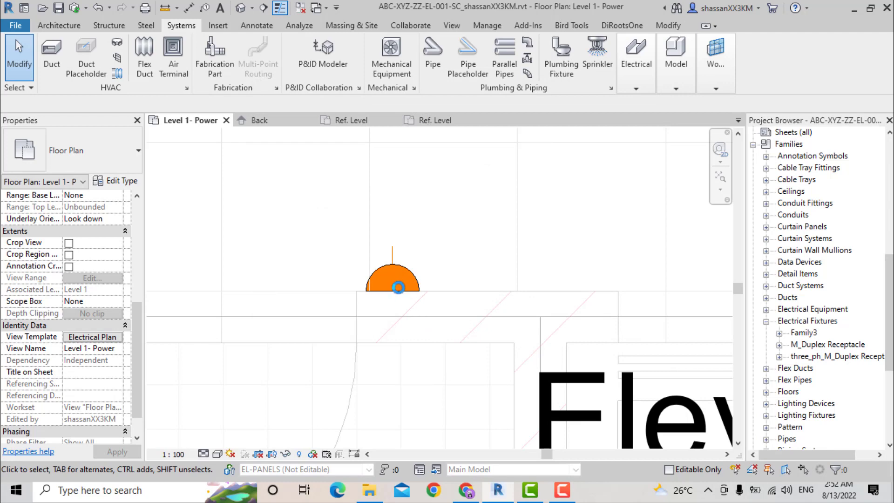
left_click(386, 296)
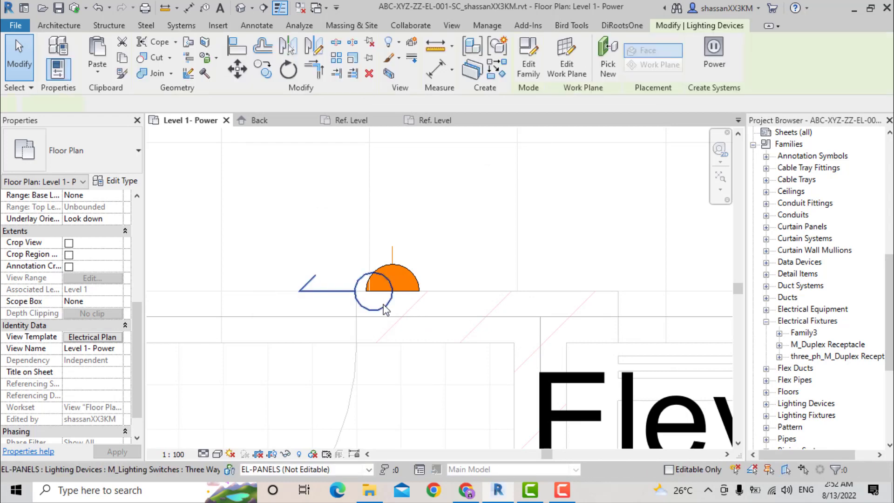
- Place another three-way switch at the socket with Create Similar (CS) and check both switches
key("c")
key("s")
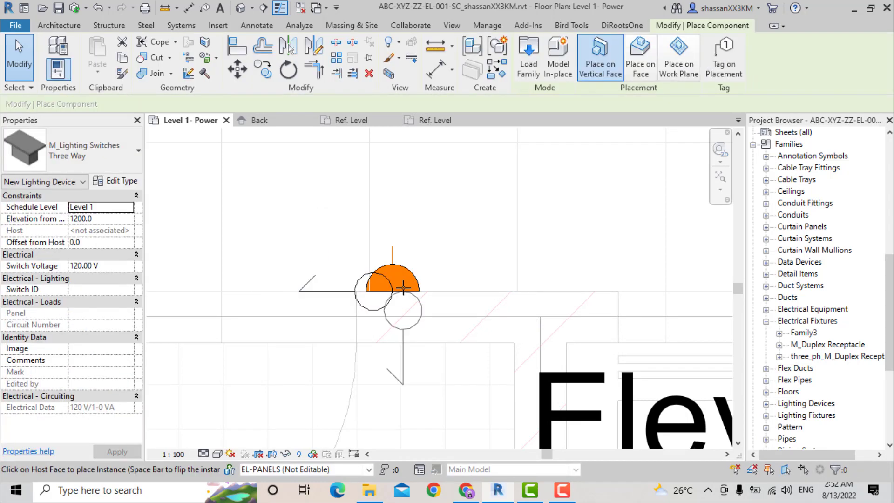
left_click(400, 288)
key("Escape")
key("Escape")
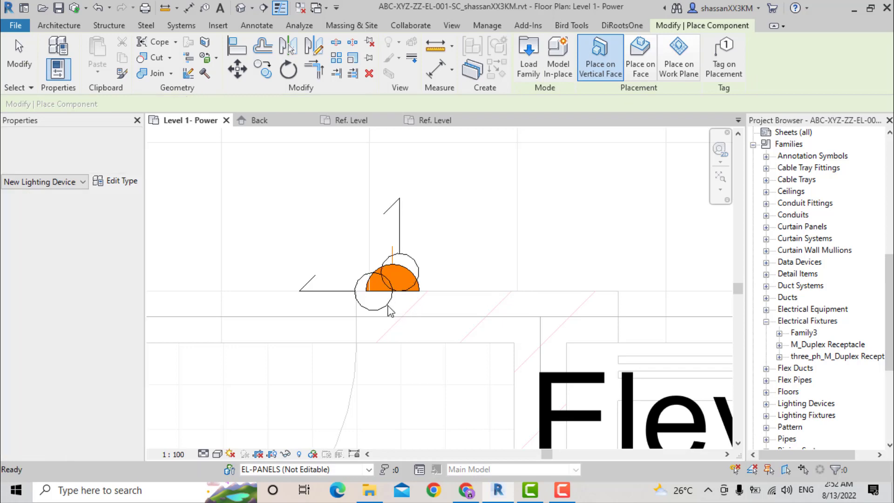
left_click(401, 284)
key("Escape")
left_click(394, 300)
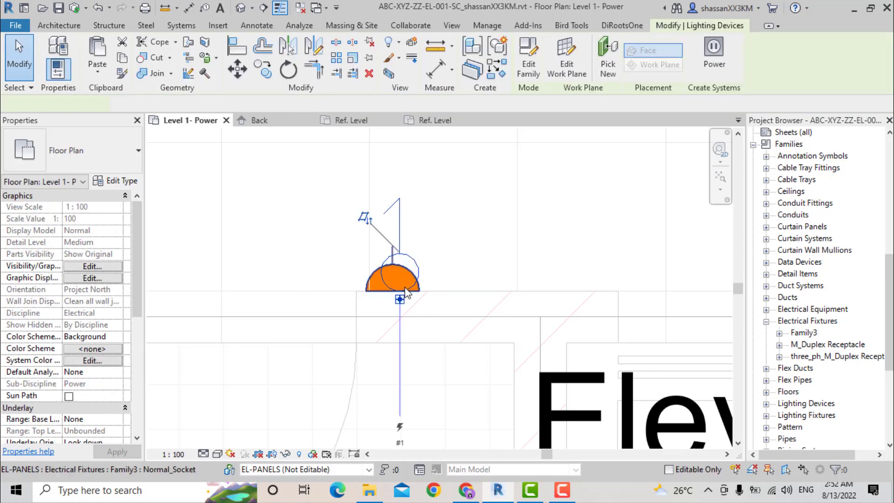
key("Escape")
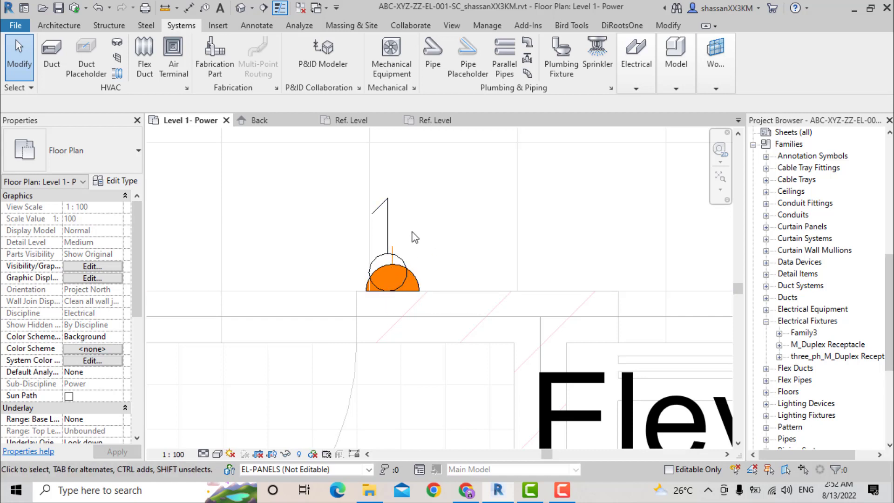
- In Family3's Back elevation, select only the Detail Items around the socket
left_click(269, 125)
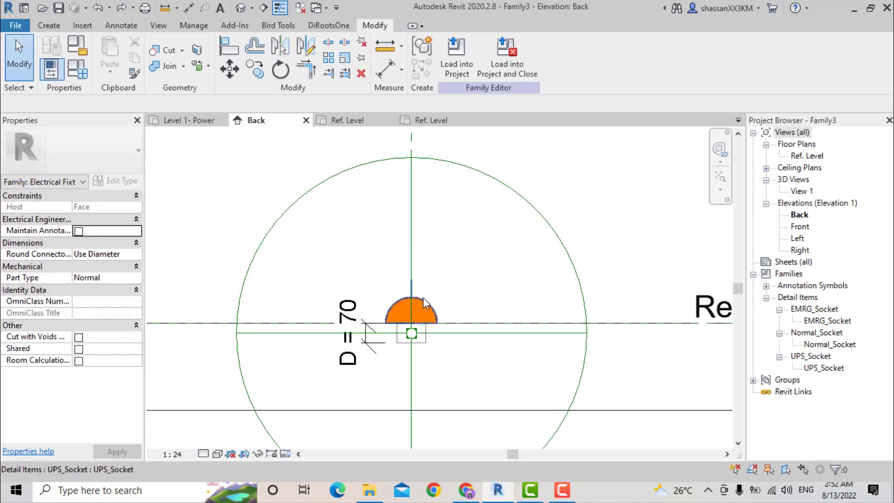
left_click(423, 298)
left_click_drag(343, 250, 484, 358)
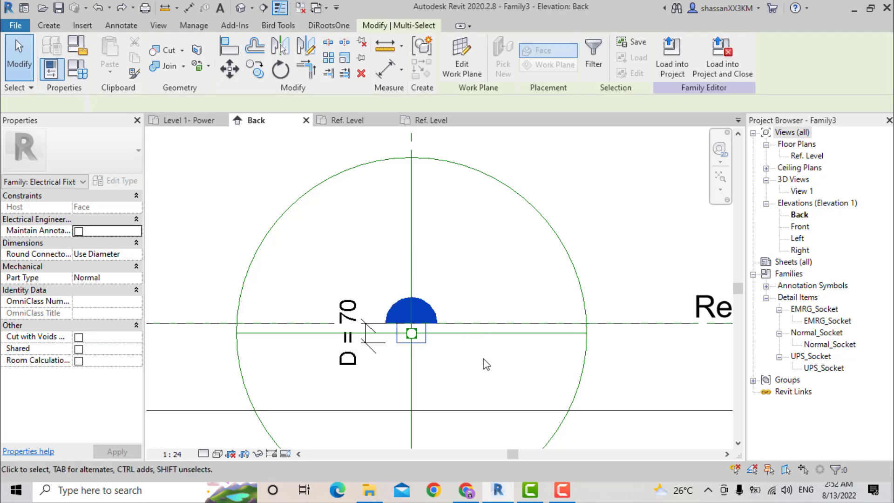
left_click(591, 70)
left_click(834, 170)
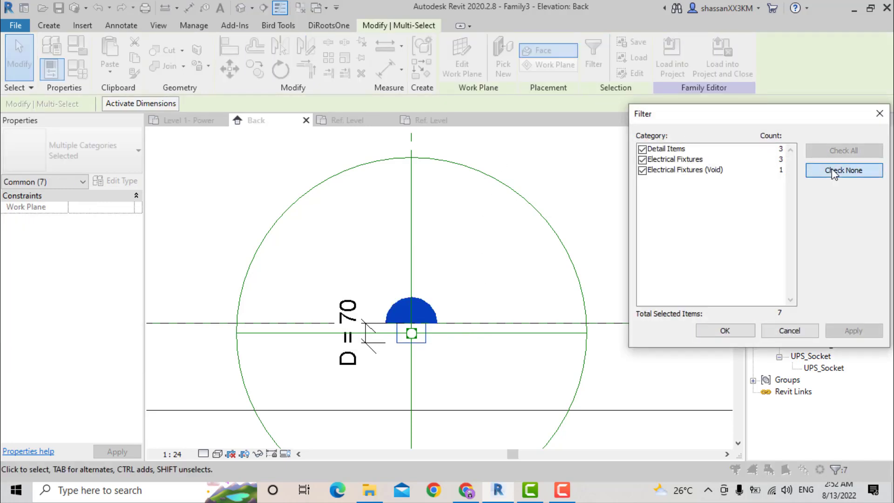
left_click(643, 149)
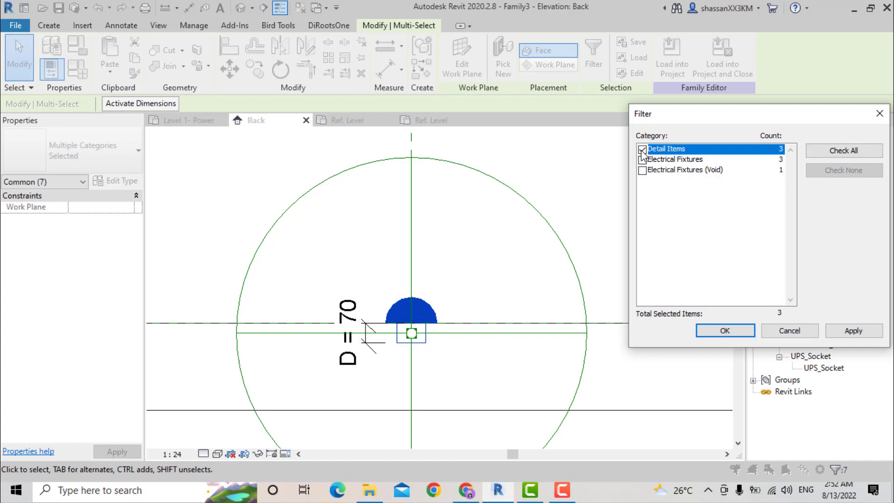
left_click(722, 329)
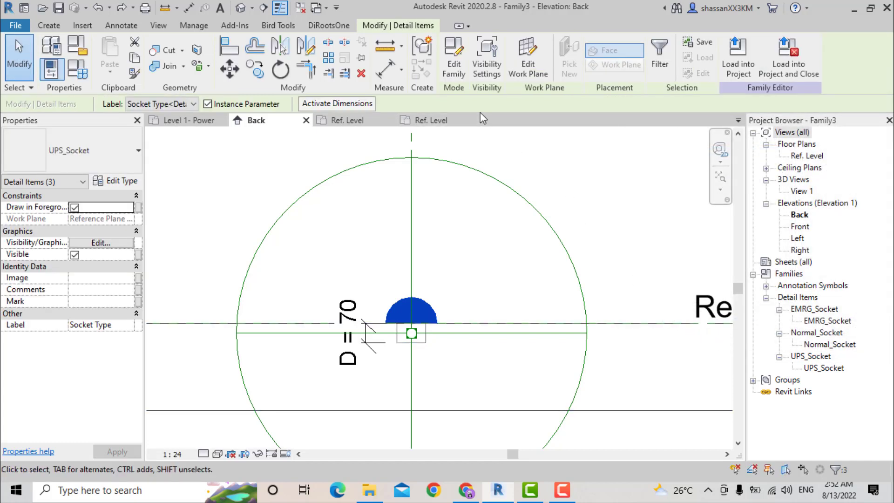
- Group the symbols as Group 1 and move it up above the reference level
left_click(424, 51)
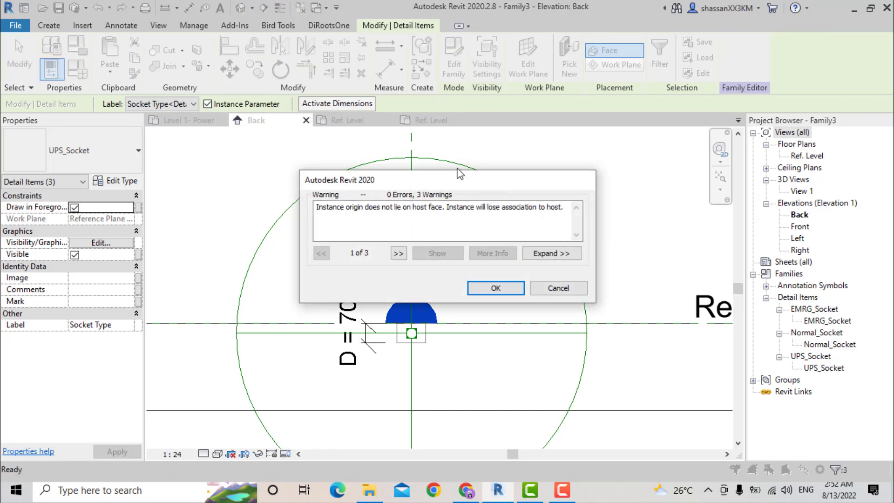
left_click(496, 289)
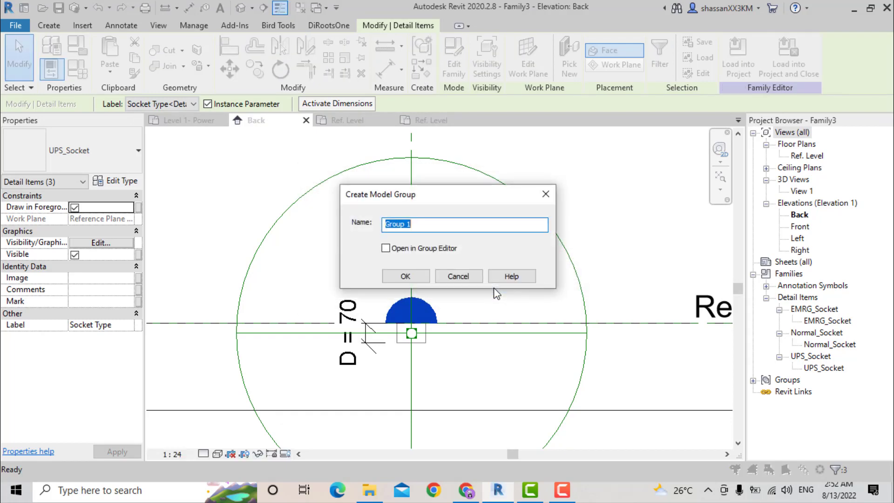
left_click(405, 276)
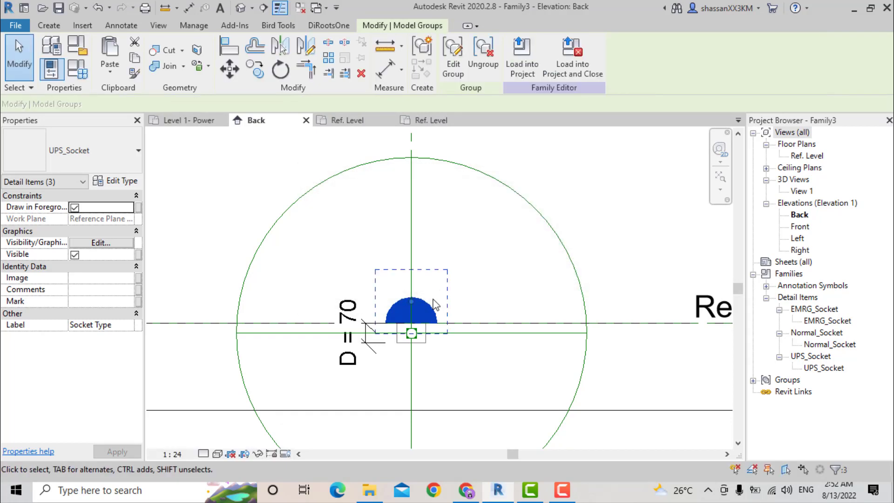
scroll(425, 304, "up", 2)
scroll(426, 304, "up", 2)
left_click_drag(425, 304, 427, 216)
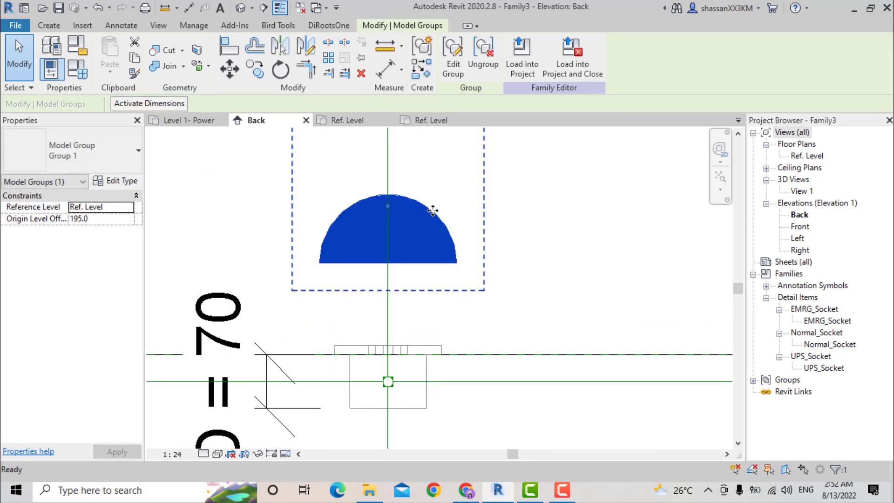
key("Escape")
scroll(443, 223, "down", 1)
scroll(489, 233, "down", 2)
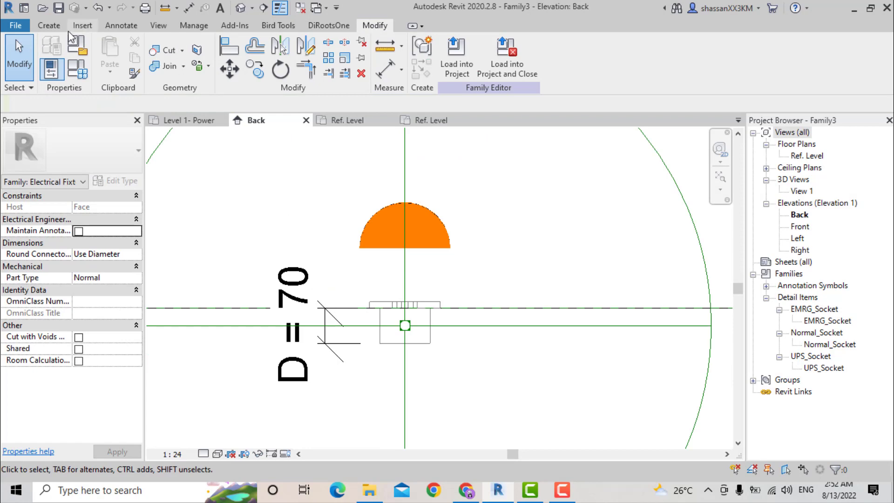
- Draw a horizontal reference line below the orange socket symbol
left_click(51, 25)
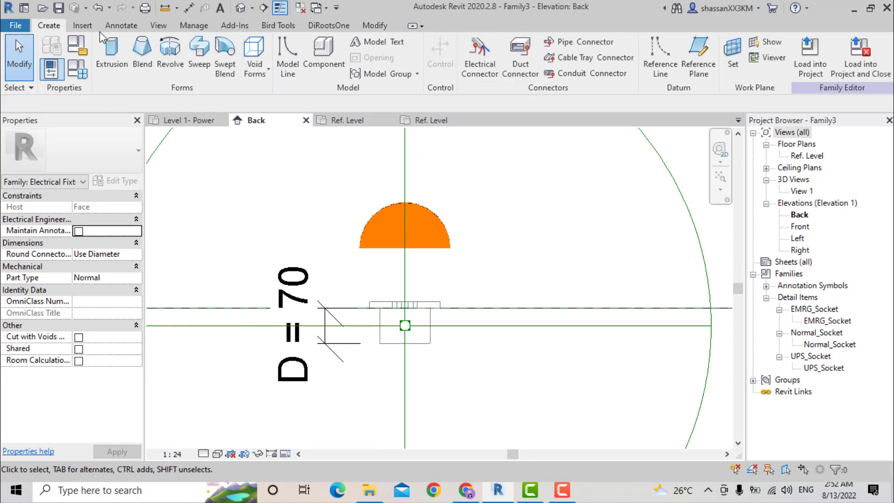
left_click(660, 61)
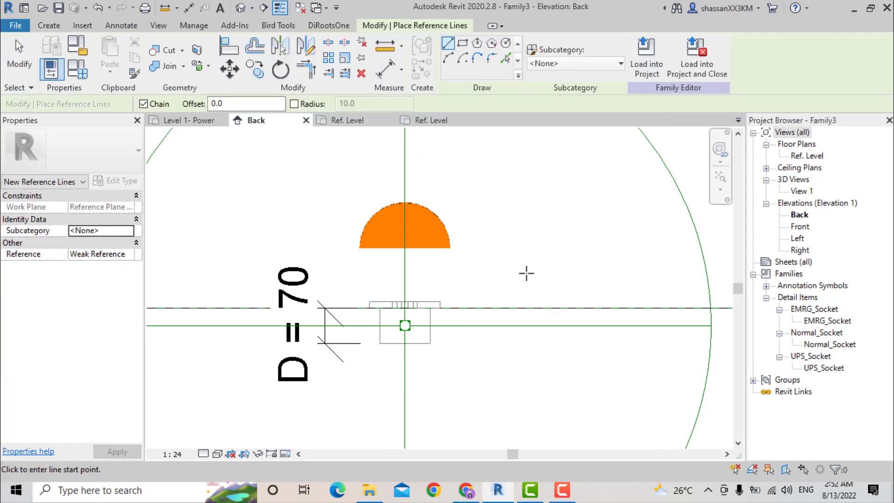
left_click(526, 273)
left_click(326, 272)
key("Escape")
key("Escape")
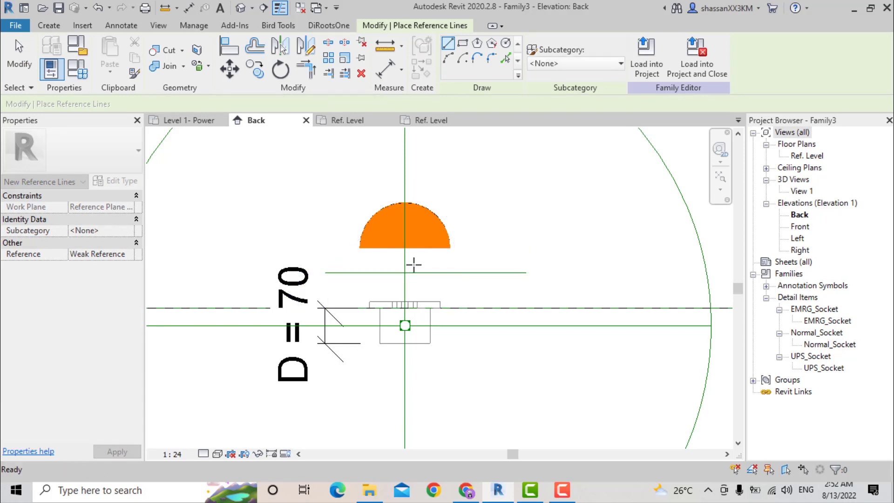
key("Escape")
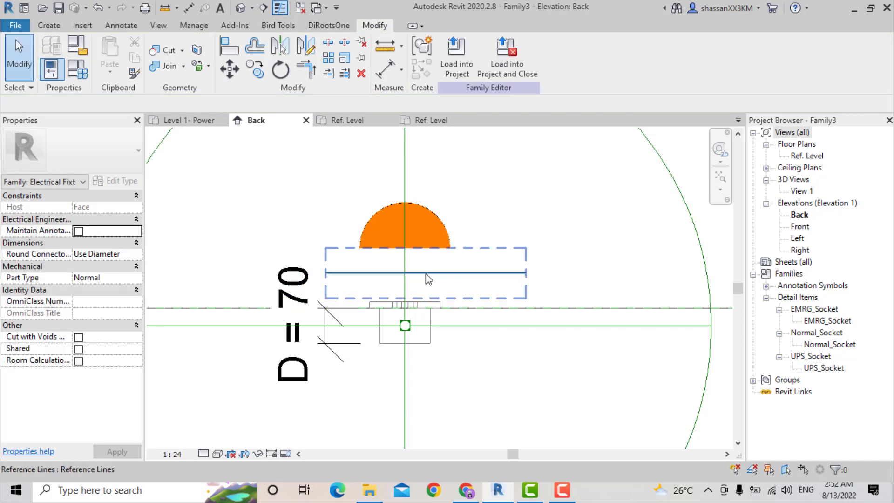
- Add a 50 aligned dimension from the symbol's bottom edge to the reference line
key("d")
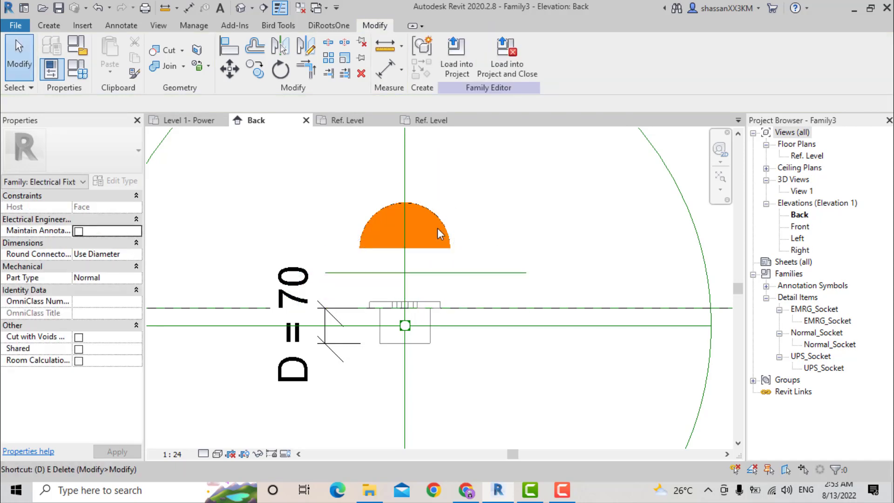
key("i")
left_click(438, 273)
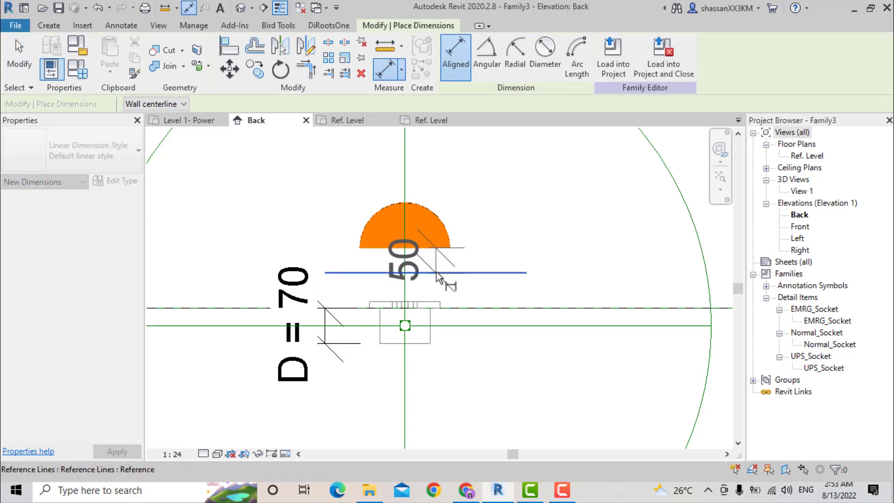
left_click(601, 269)
key("Escape")
key("Escape")
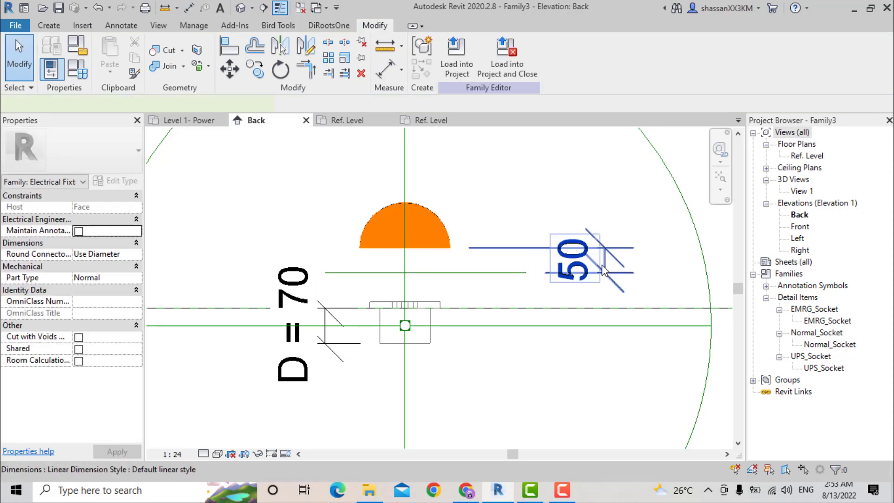
- Label the 50 dimension with a new instance parameter named 2D_OFFSET
left_click(578, 261)
left_click(578, 57)
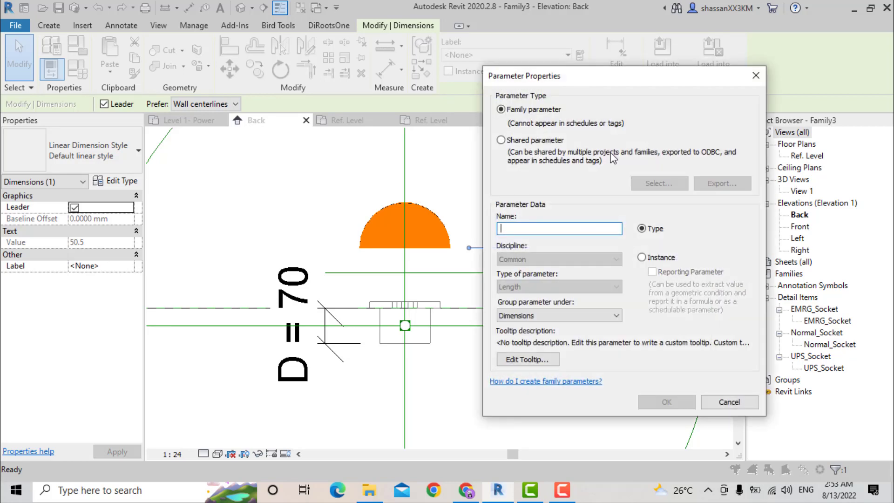
left_click(659, 259)
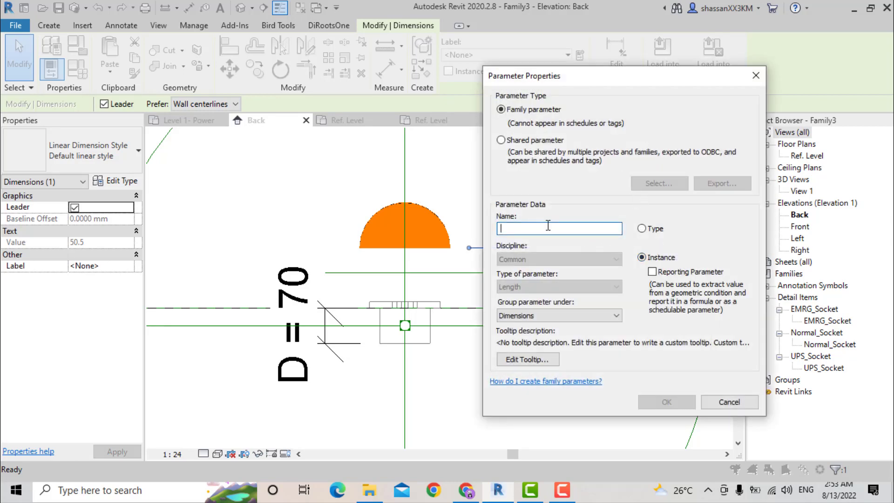
type("2D_OFFSET")
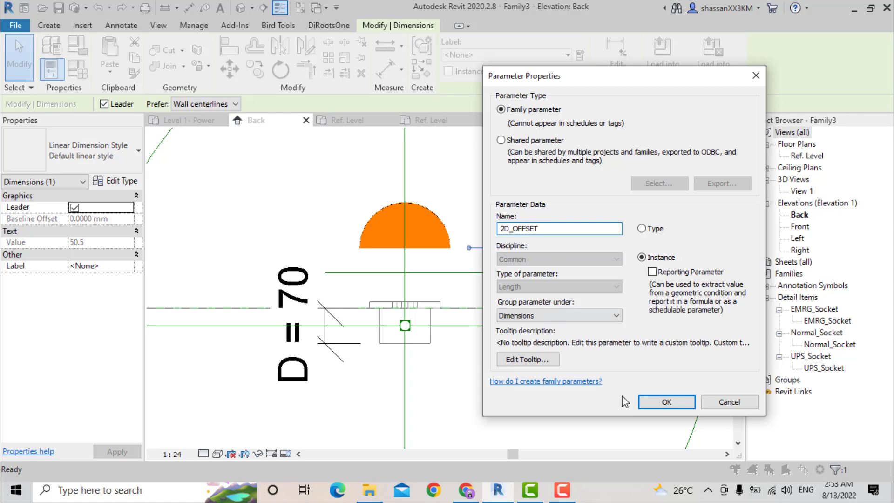
left_click(664, 402)
- Move the reference line down onto Ref. Level and bring up Family Types
left_click(437, 276)
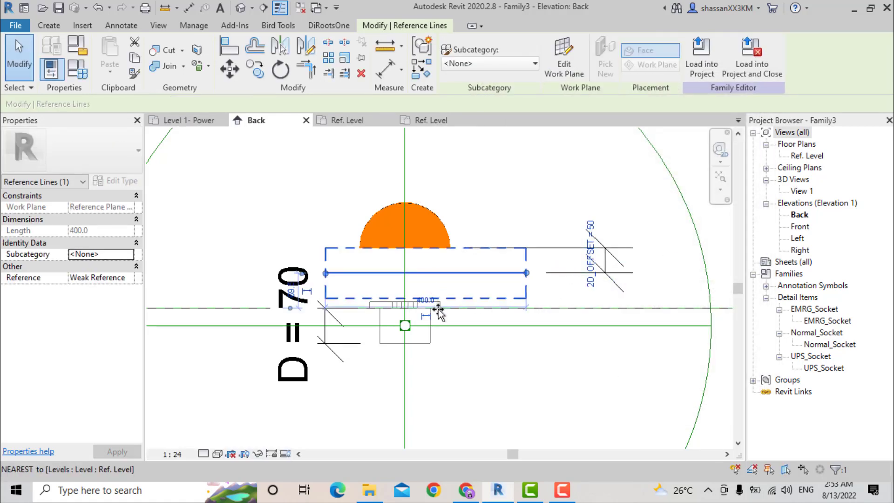
left_click_drag(437, 291, 438, 309)
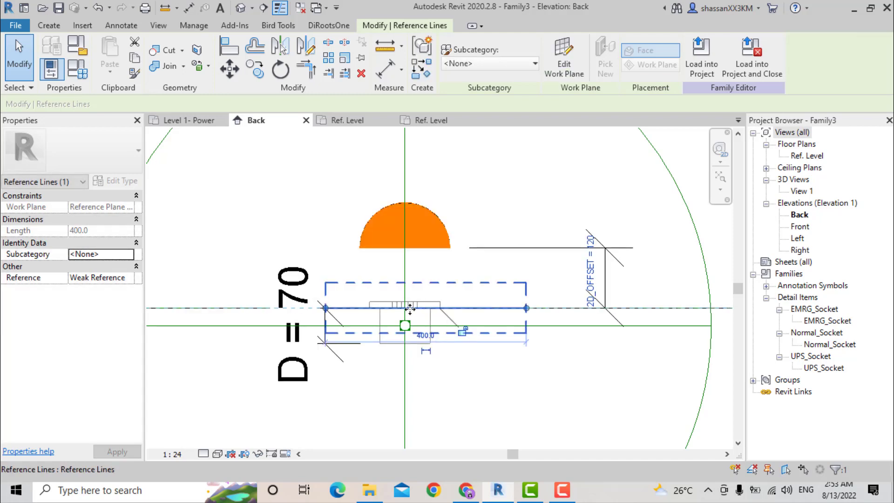
scroll(438, 309, "down", 2)
key("Escape")
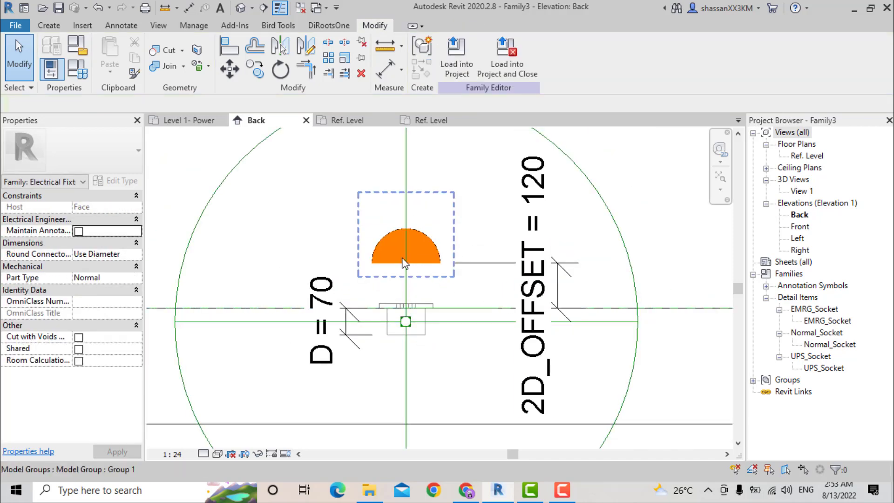
left_click(77, 69)
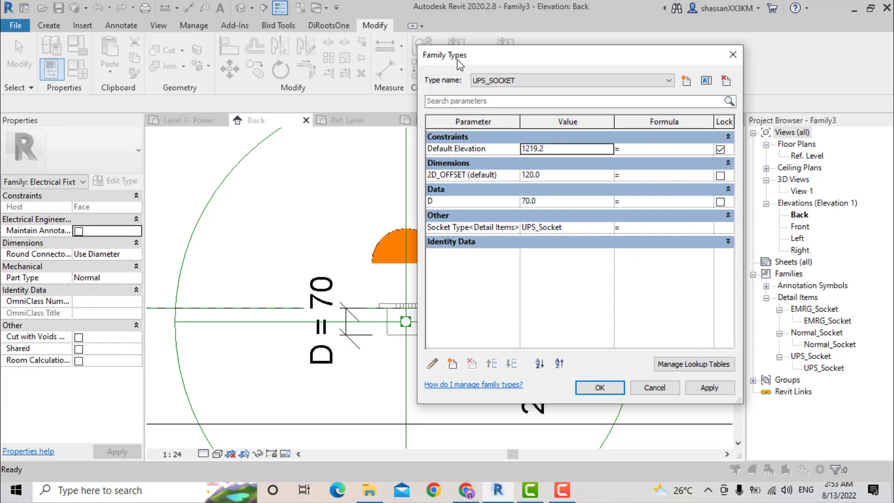
- Change the 2D_OFFSET default from 120.0 to 0 in Family Types
left_click_drag(458, 65, 215, 61)
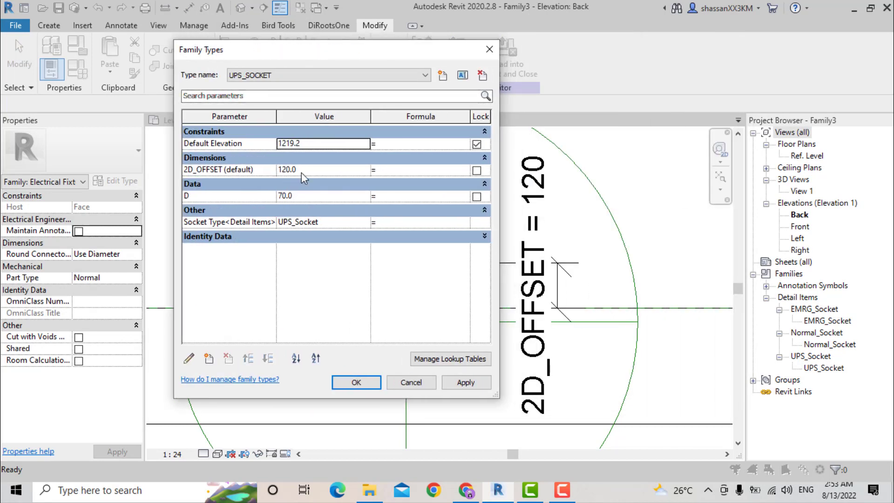
left_click(301, 170)
double_click(301, 170)
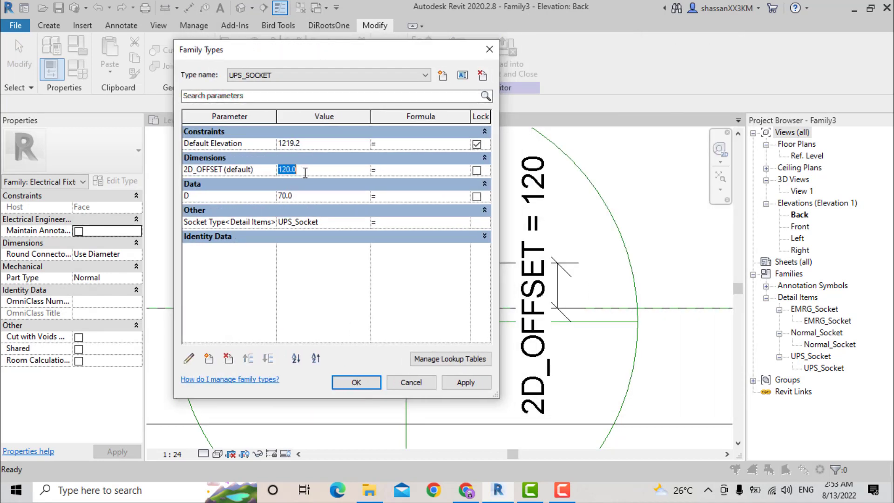
type("0")
left_click(352, 389)
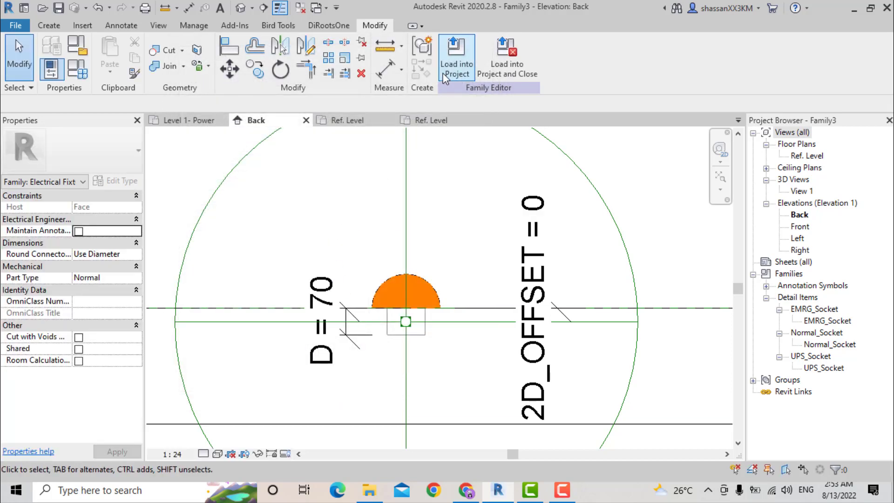
- Load the socket family into the project, overwriting the existing version
left_click(456, 56)
left_click(405, 341)
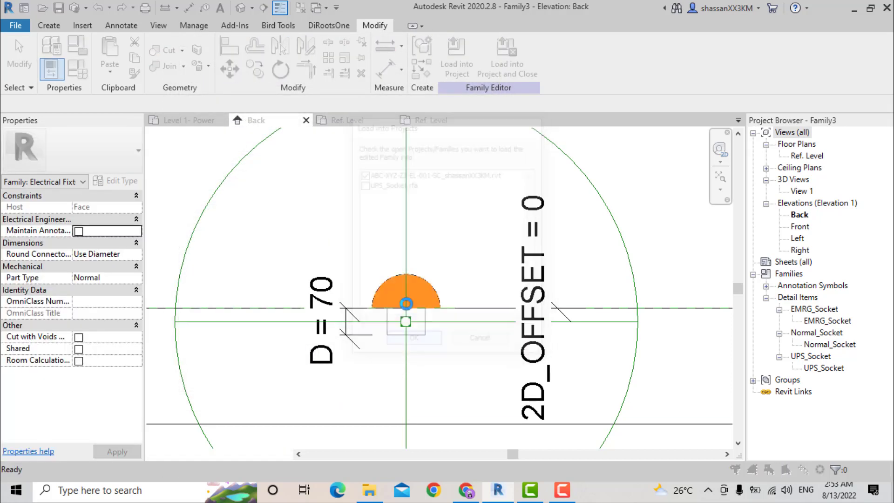
left_click(370, 205)
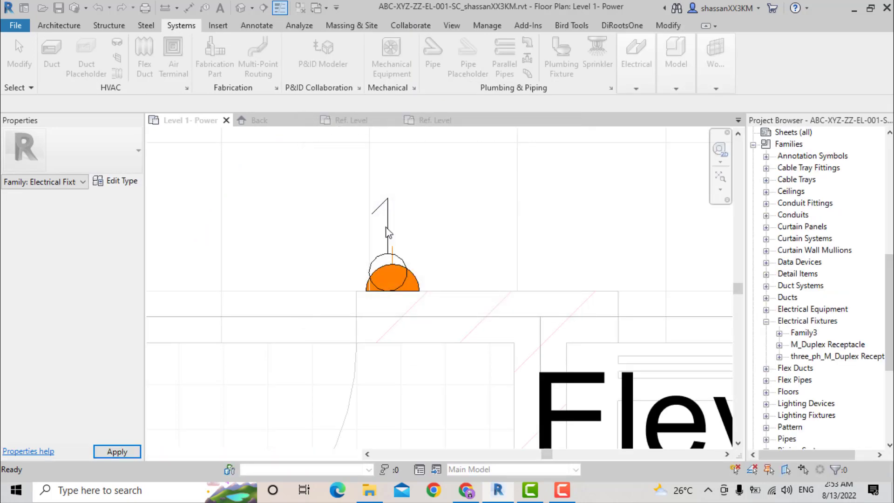
- Set the placed socket's 2D_OFFSET to 300 in Properties
left_click(416, 289)
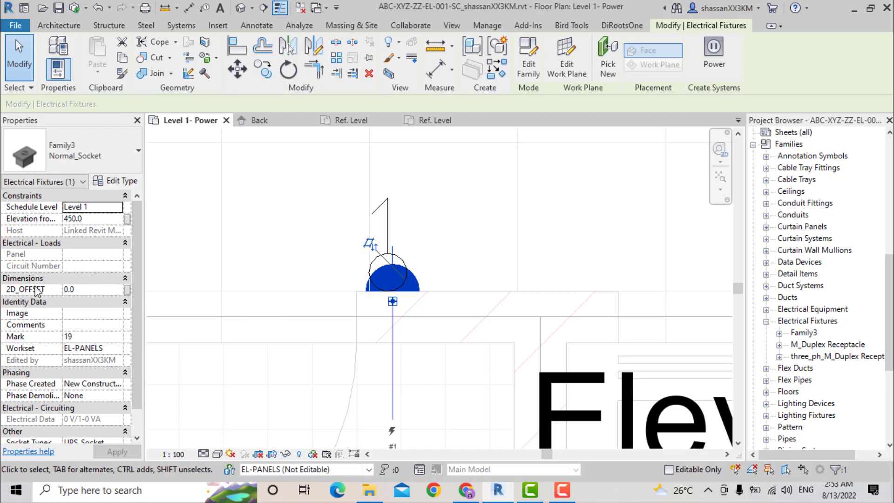
left_click(77, 291)
type("100")
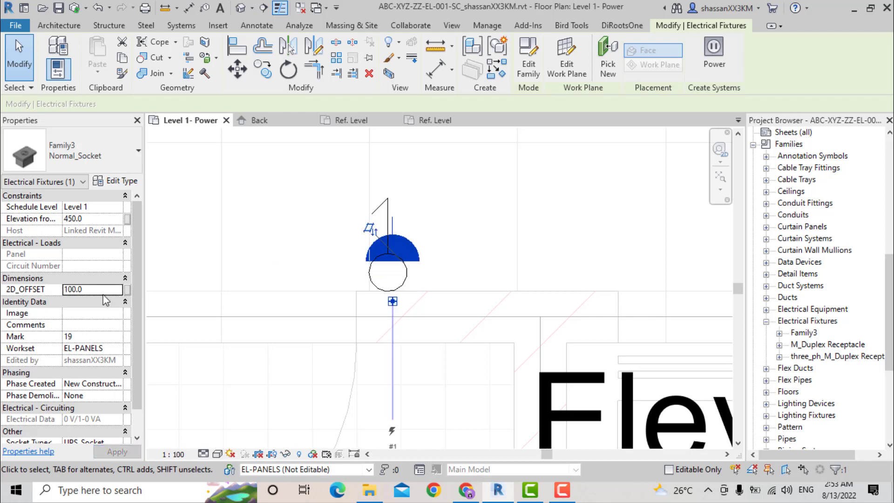
left_click(102, 292)
type("3")
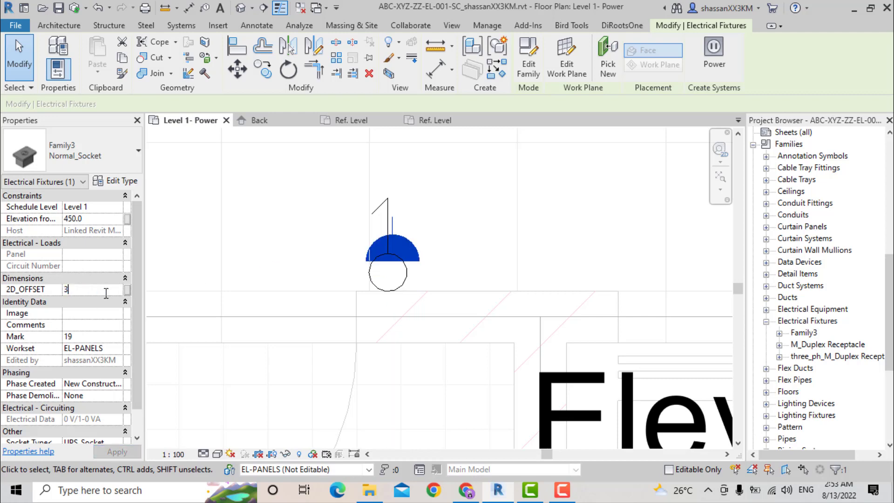
type("00")
key("Escape")
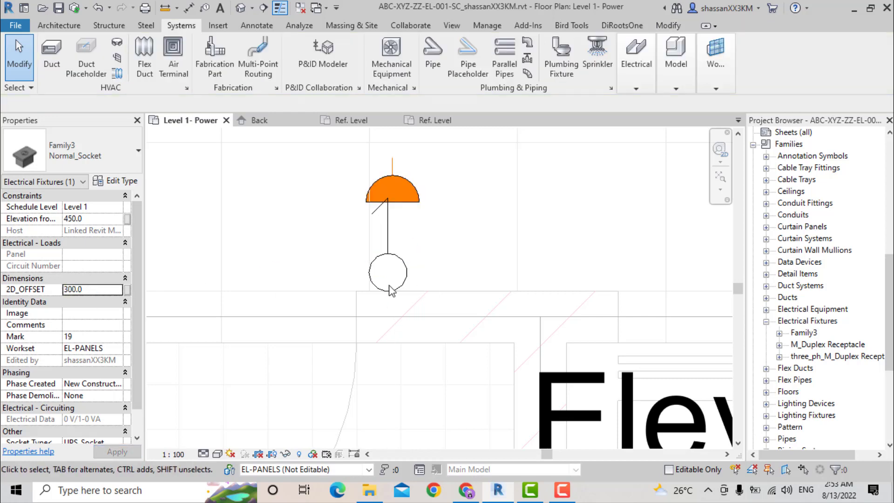
scroll(397, 261, "down", 1)
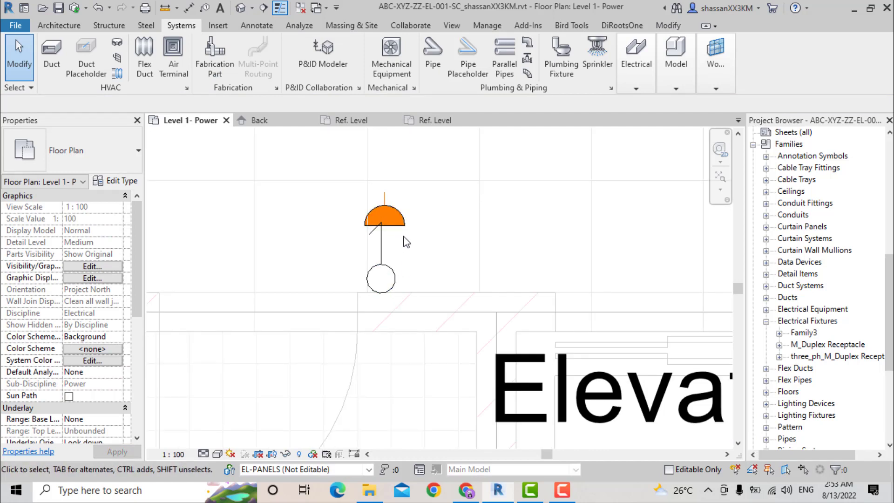
- Show the socket and switch together in a 3D section-box view
left_click_drag(306, 172, 468, 353)
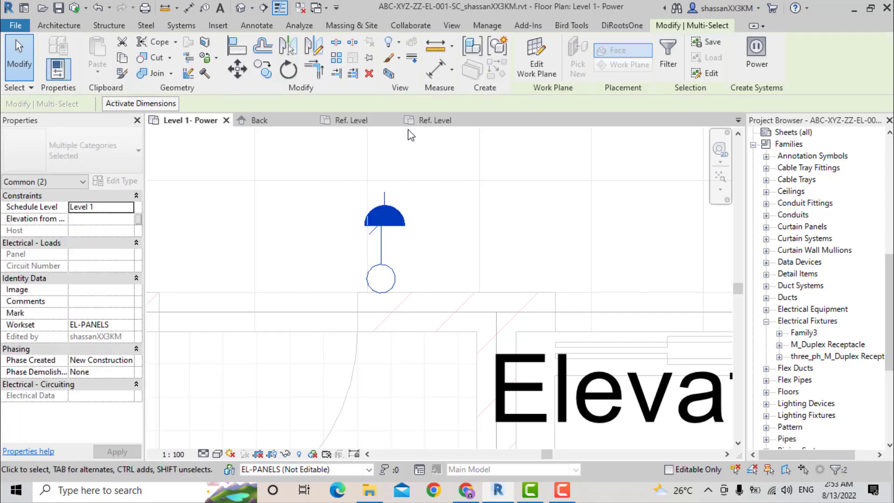
left_click(390, 75)
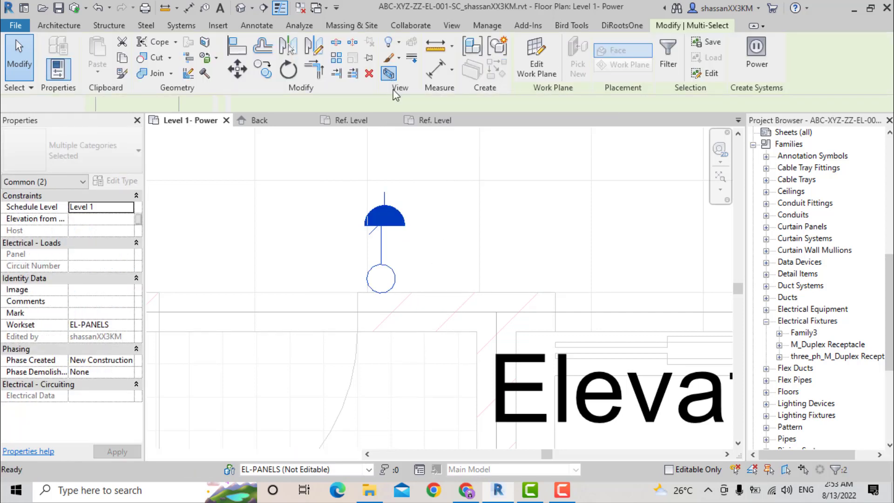
key("Escape")
middle_click_drag(476, 333, 215, 359, "shift")
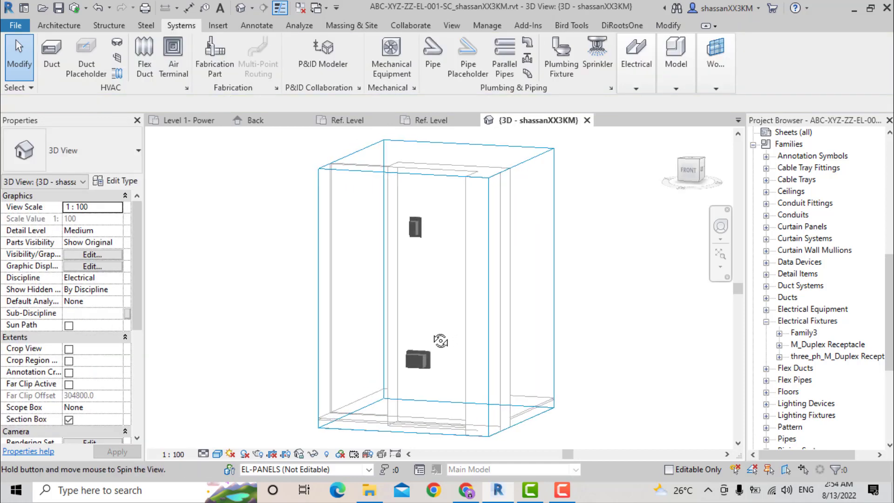
scroll(439, 365, "up", 3)
scroll(384, 360, "up", 2)
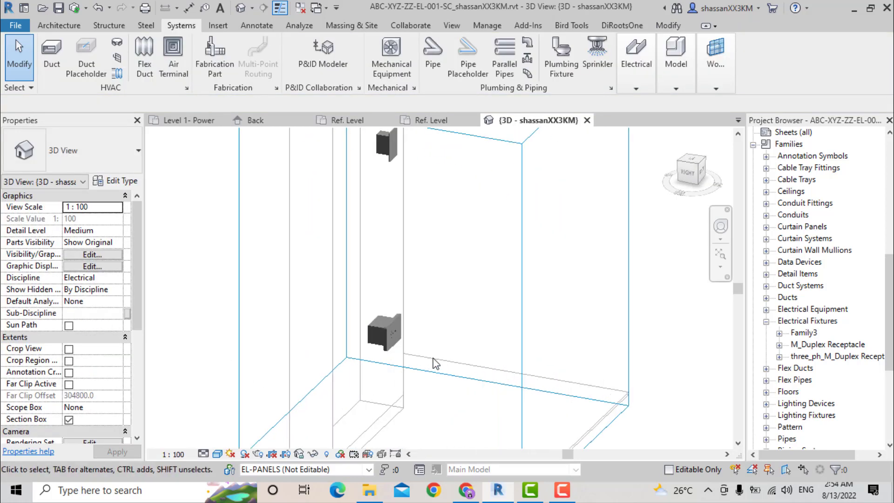
middle_click_drag(383, 360, 379, 328, "shift")
scroll(379, 328, "down", 3)
scroll(402, 343, "up", 1)
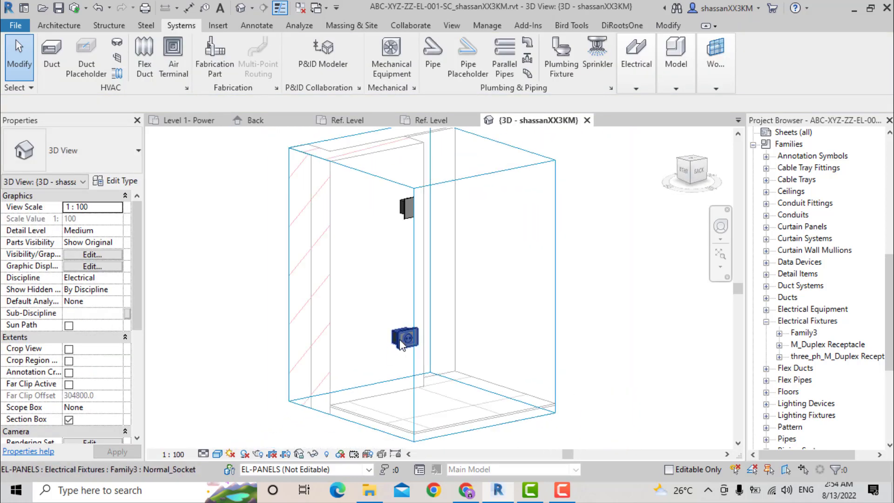